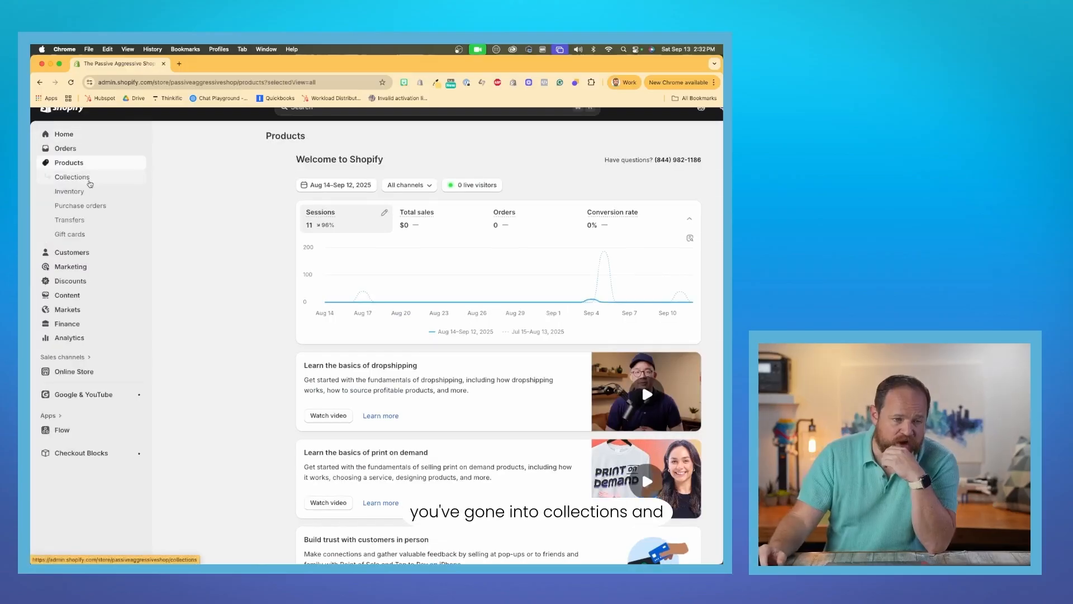
Start a new collection from the store's product collections.
left_click(76, 177)
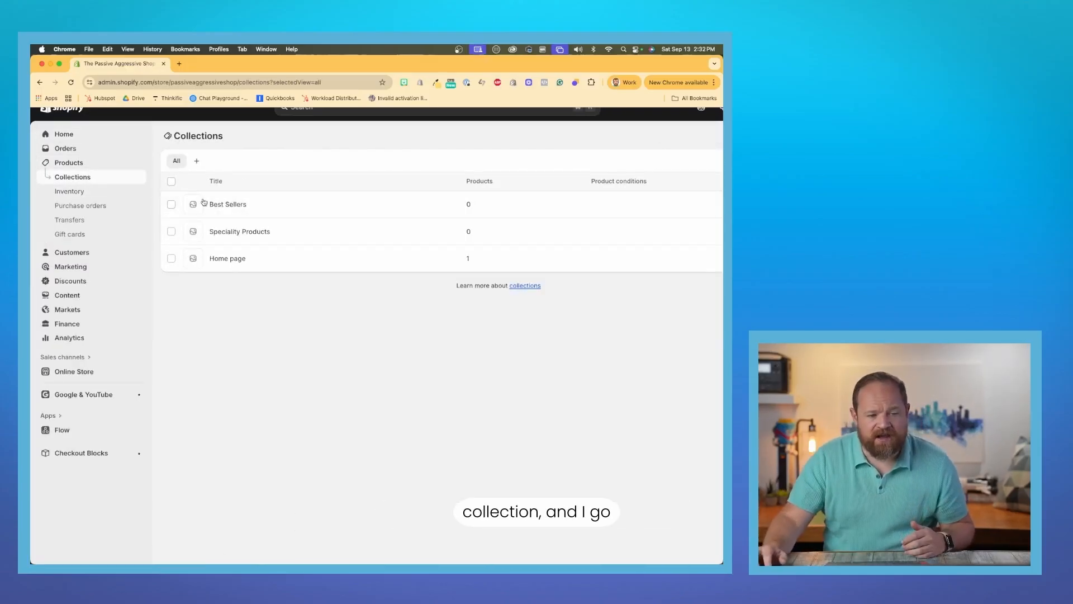
scroll(264, 195, "down", 3)
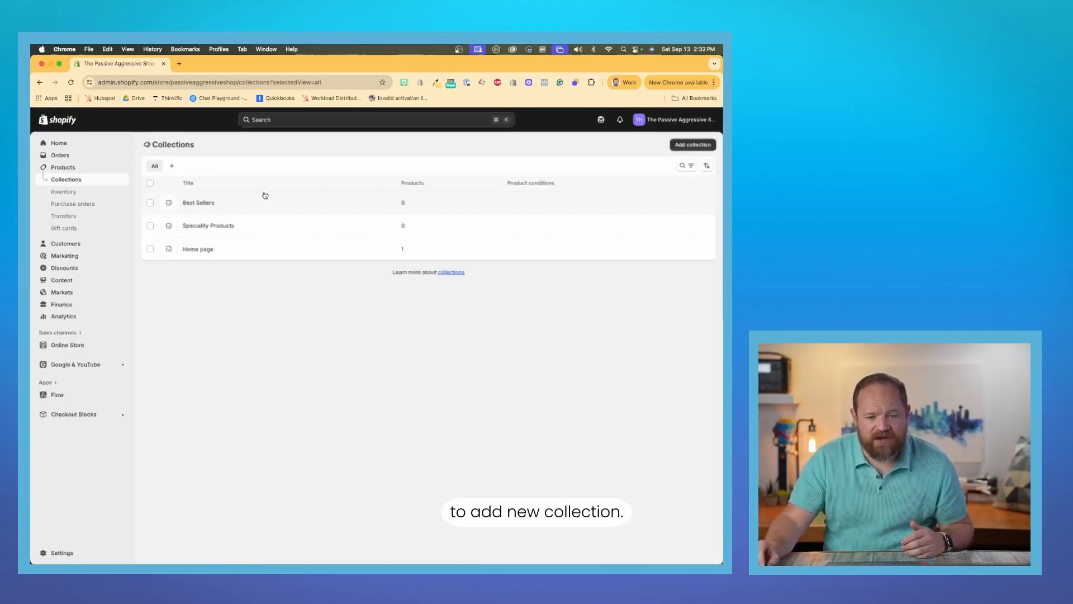
left_click(694, 146)
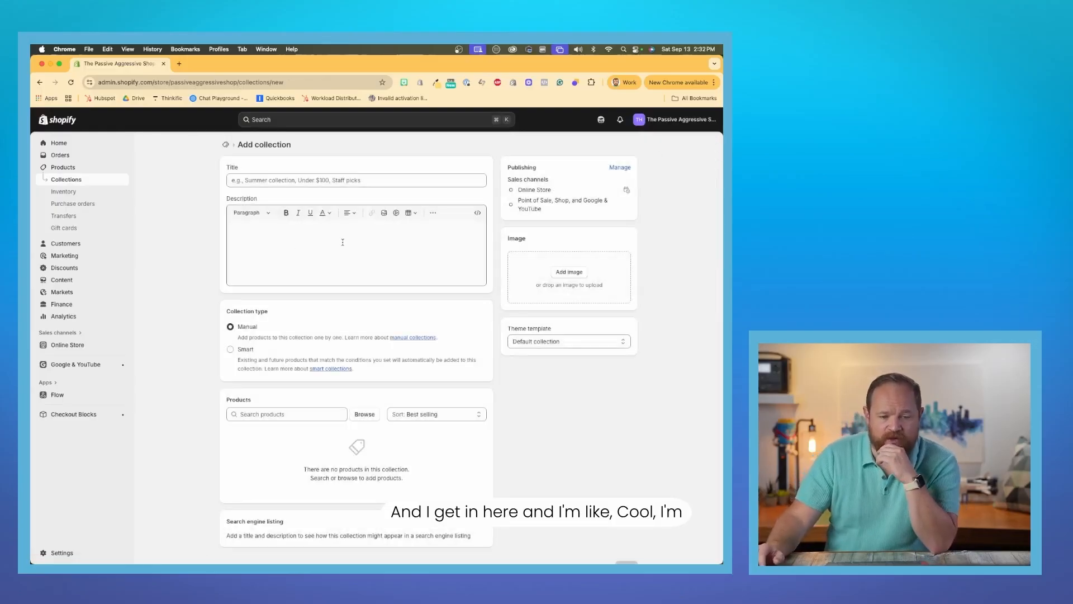
Title the new collection "Best Sellers".
left_click(343, 180)
type("B")
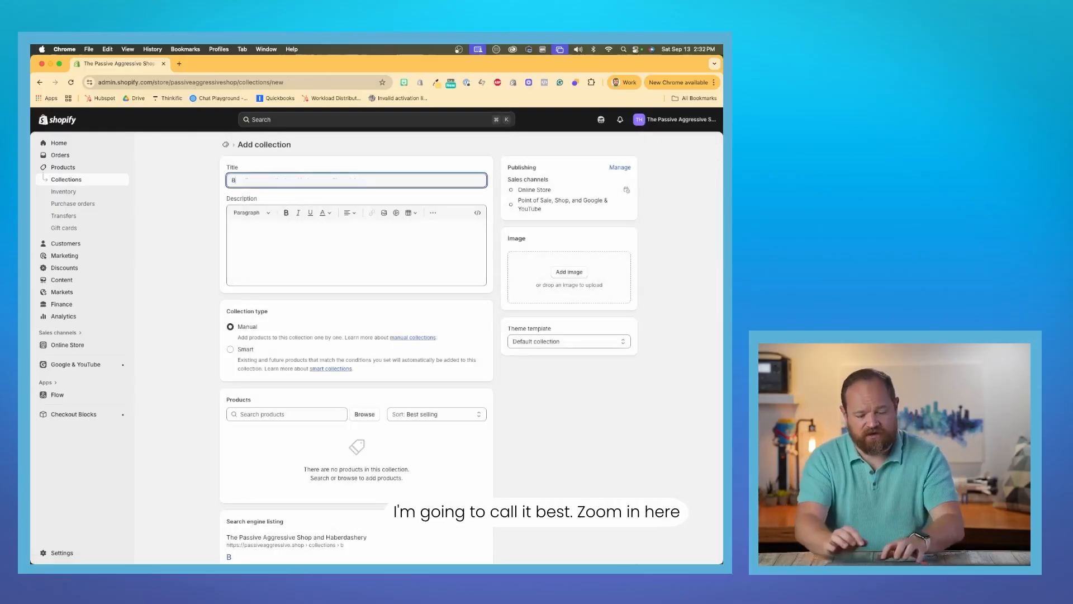
type("et")
key("super+equal")
key("super+equal")
key("super+equal")
key("super+equal")
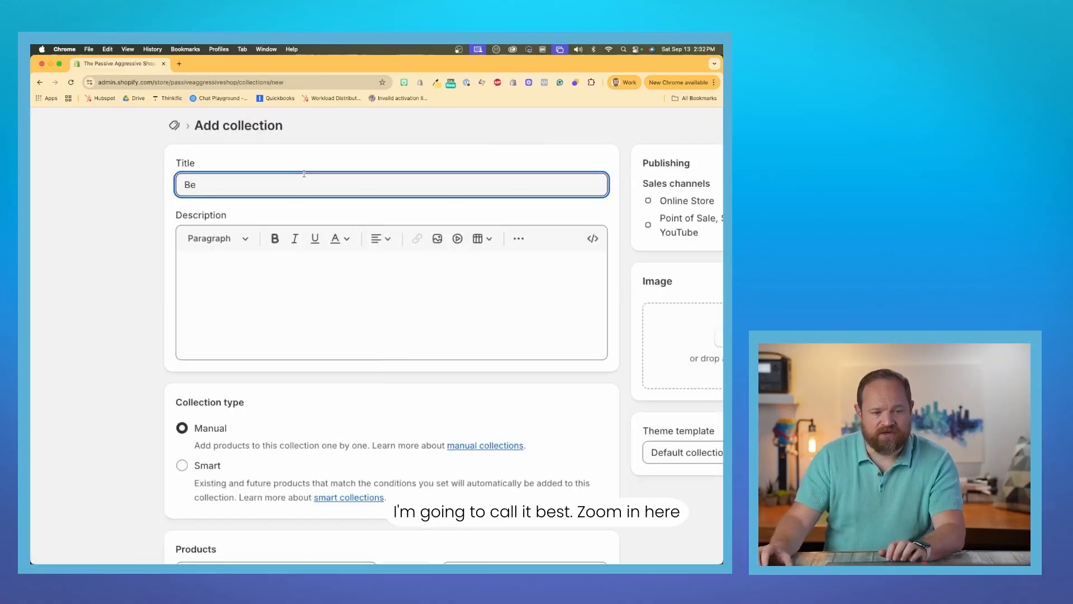
key("super+equal")
key("super+equal")
key("super+equal")
key("super+equal")
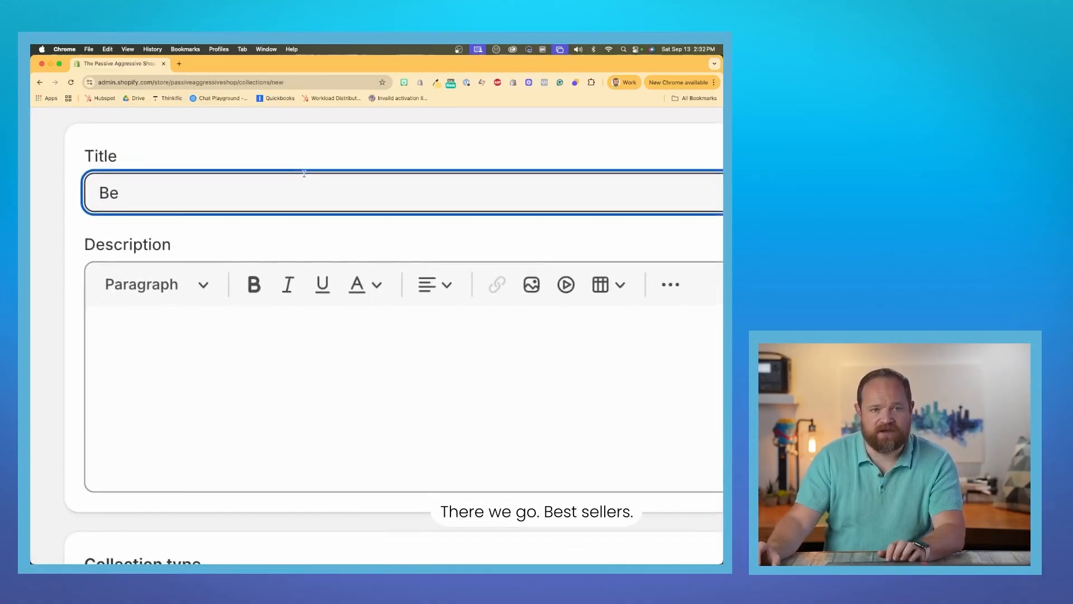
key("super+minus")
type("st Se")
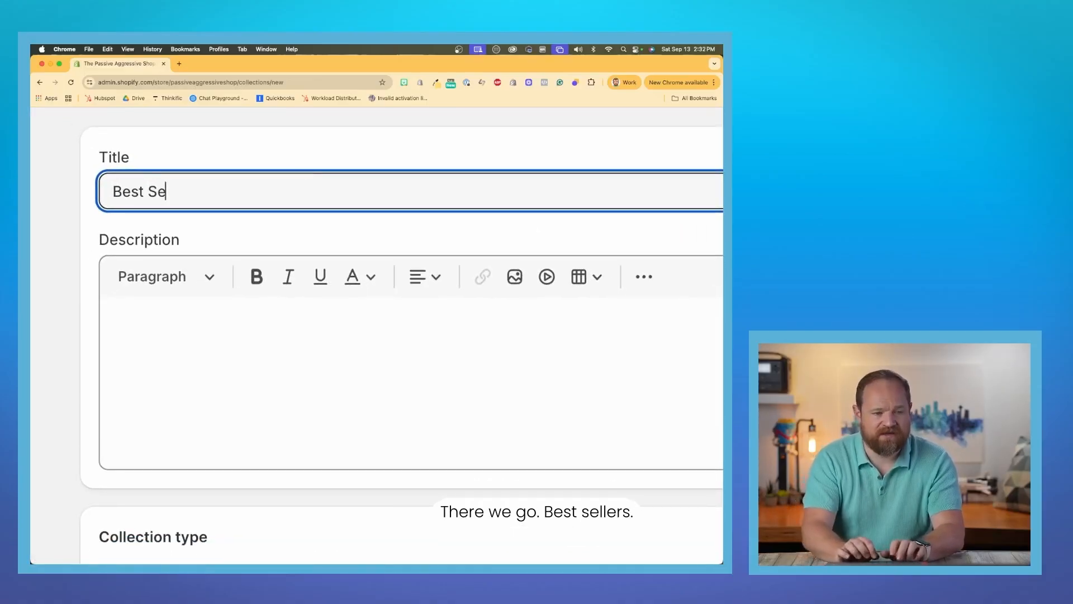
type("llers")
Enter "The are best sellers" as the collection's description.
left_click(290, 343)
type("Thye")
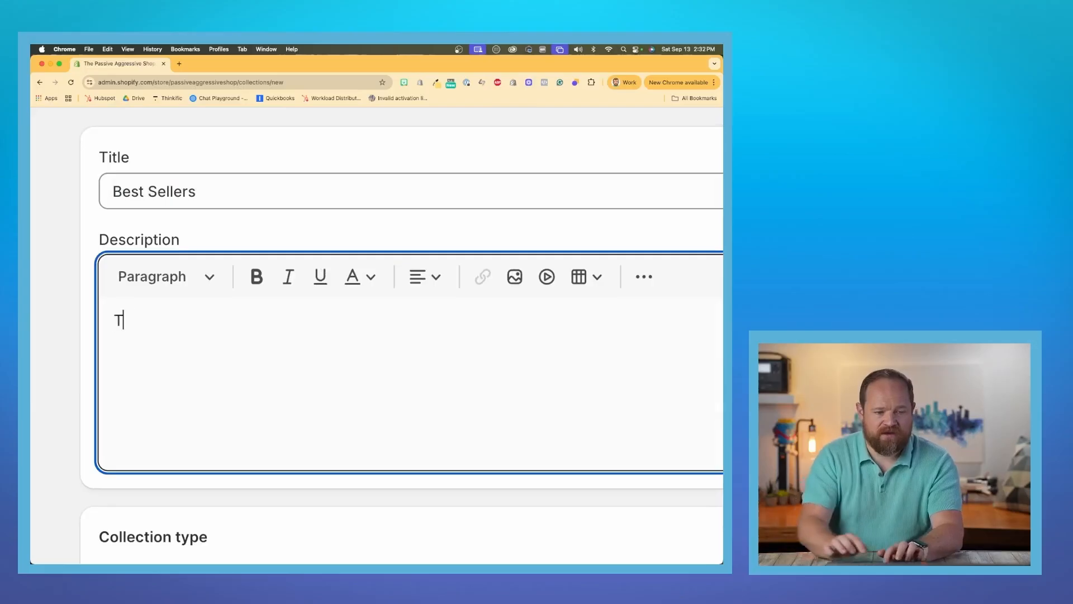
key("BackSpace")
key("BackSpace")
key("BackSpace")
type("e are berst")
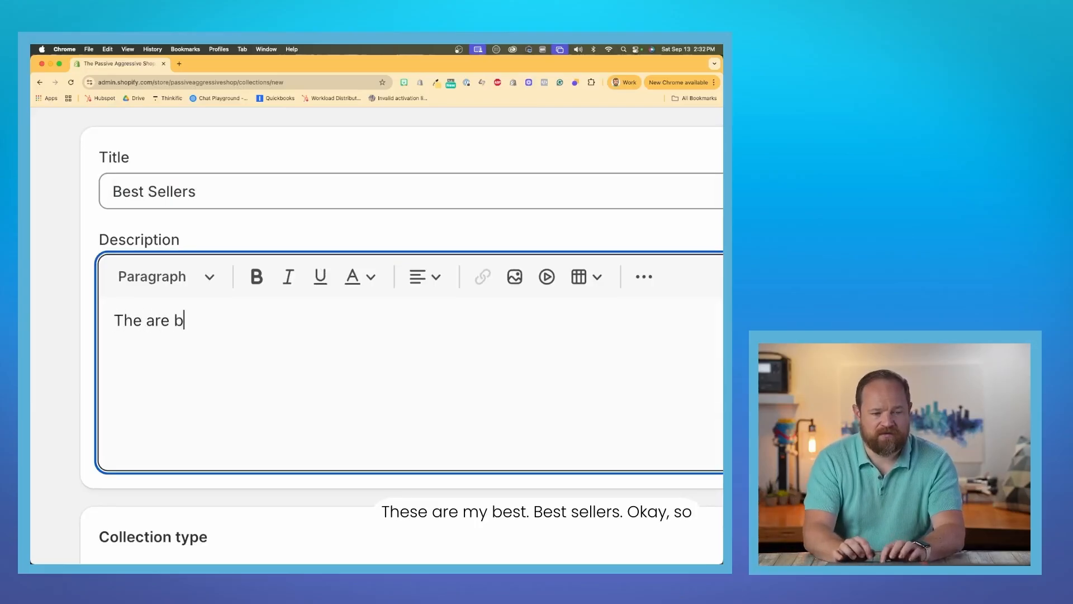
key("BackSpace")
key("BackSpace")
key("BackSpace")
type("st sell")
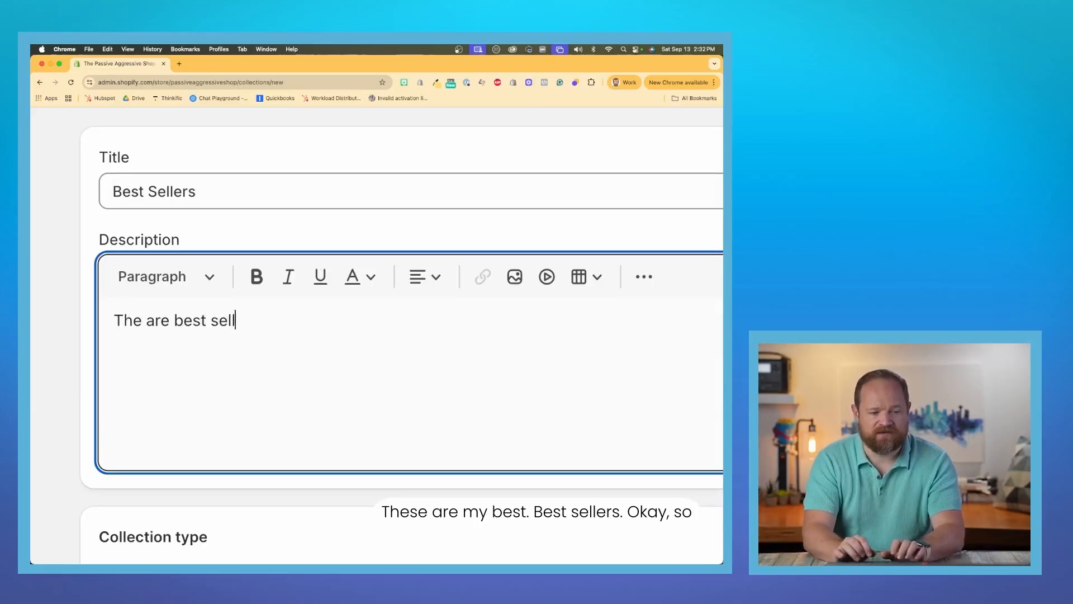
type("ers")
Set the collection type to Smart.
key("super+minus")
key("super+minus")
key("super+minus")
key("super+minus")
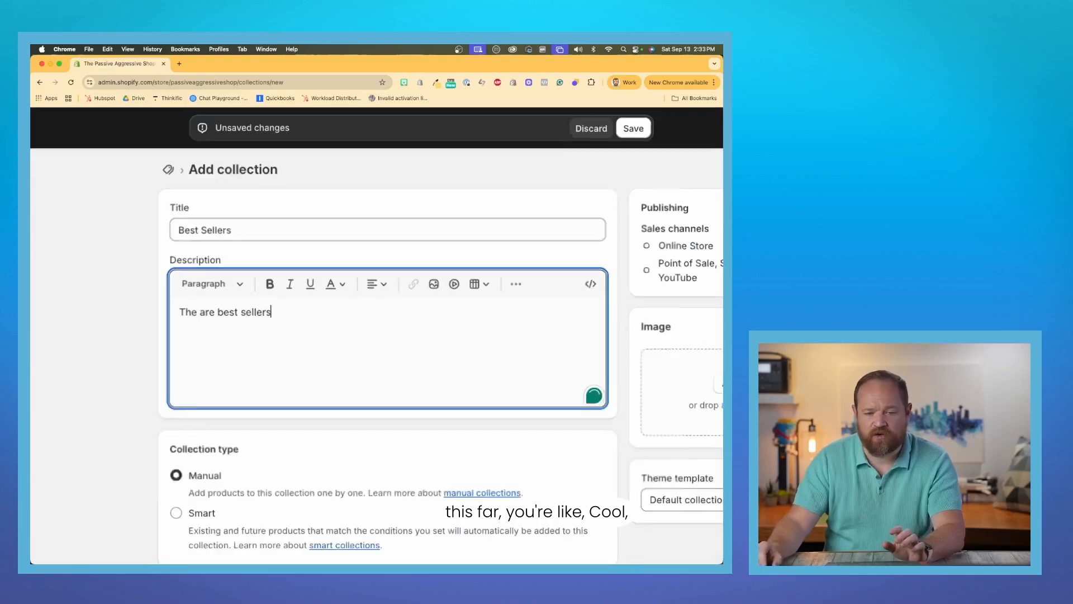
scroll(177, 358, "down", 1)
left_click(199, 387)
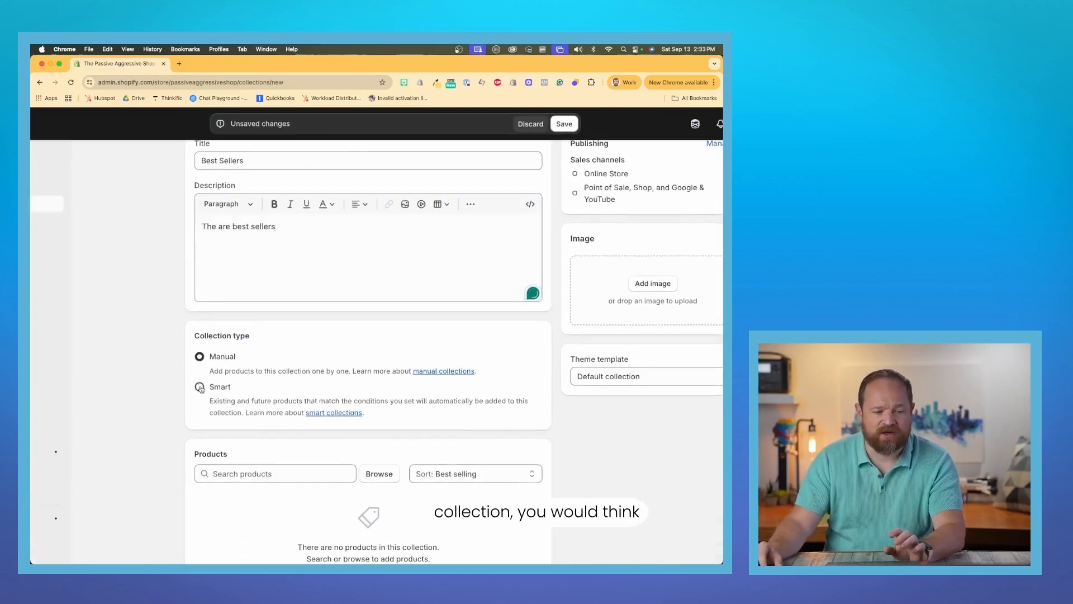
Set the smart collection's condition to match products by Type.
scroll(253, 370, "down", 5)
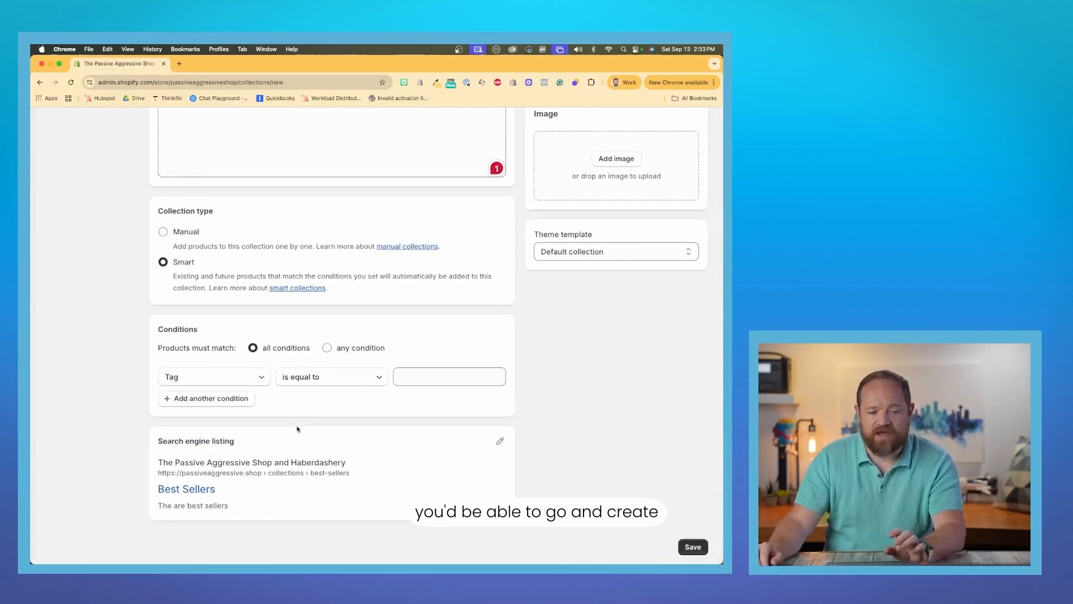
left_click(168, 378)
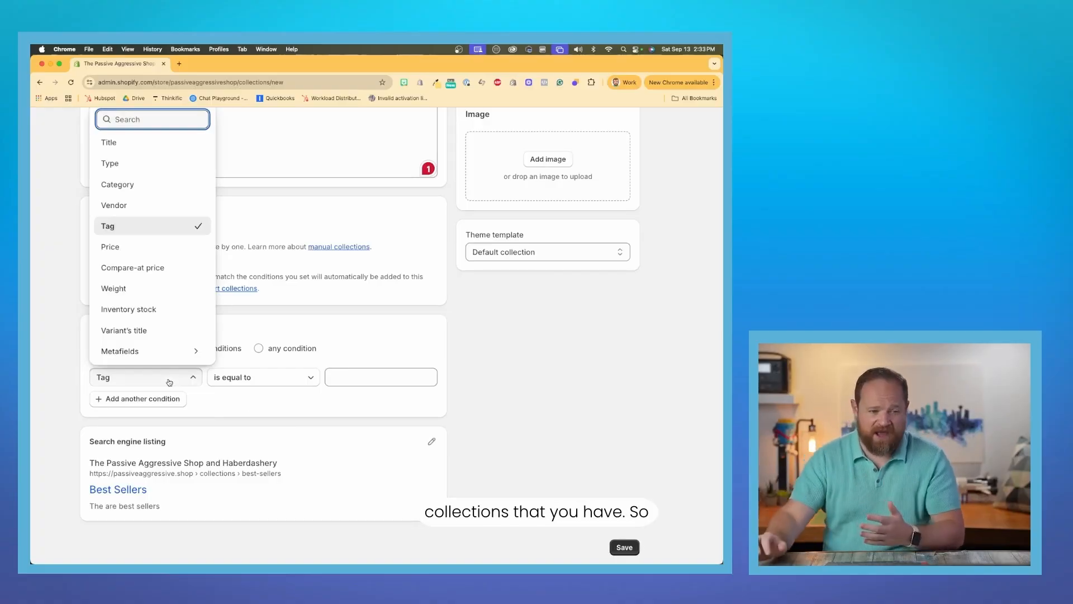
left_click(142, 172)
left_click(354, 380)
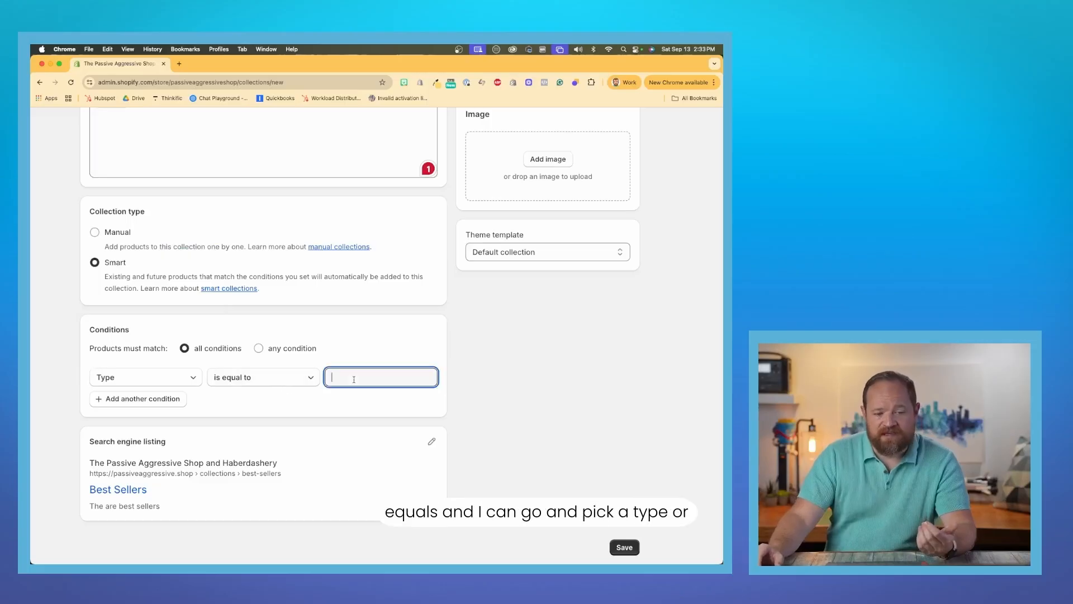
Set the collection condition to Category is equal to Short Trousers.
left_click(141, 382)
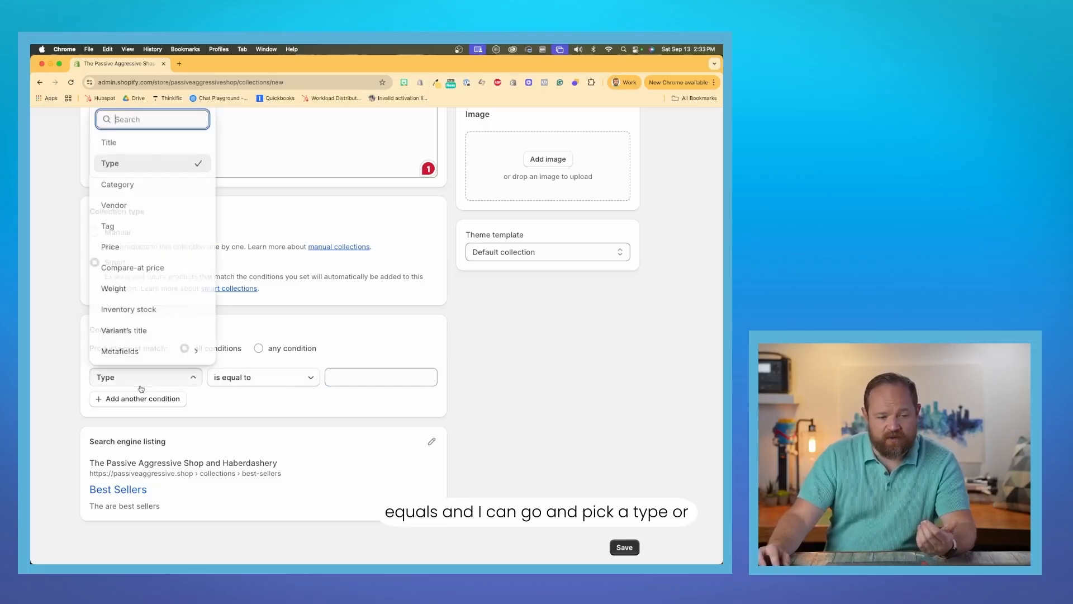
left_click(159, 185)
left_click(352, 378)
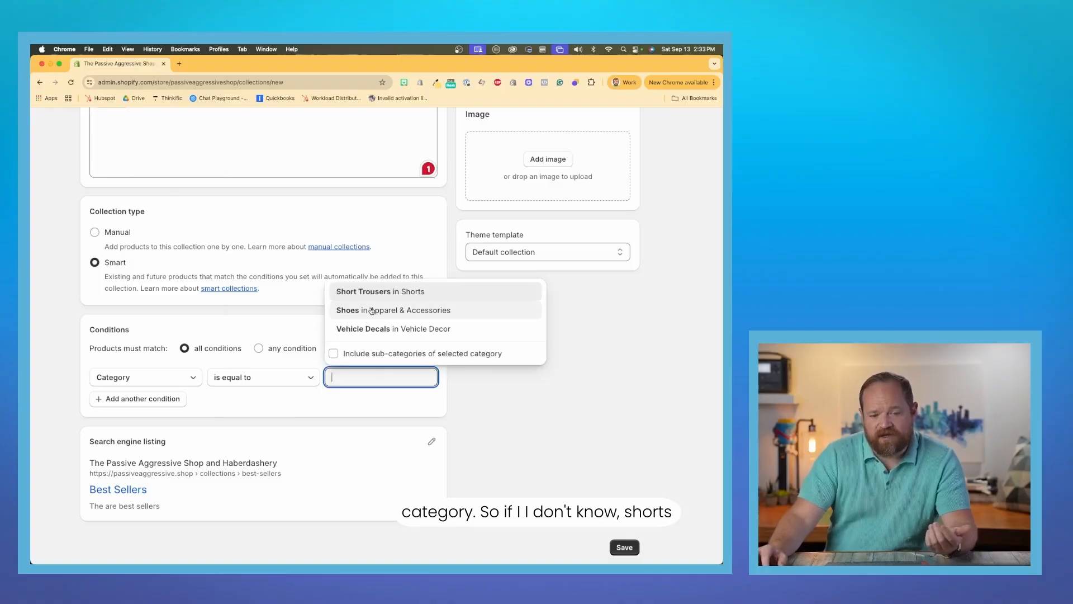
left_click(372, 293)
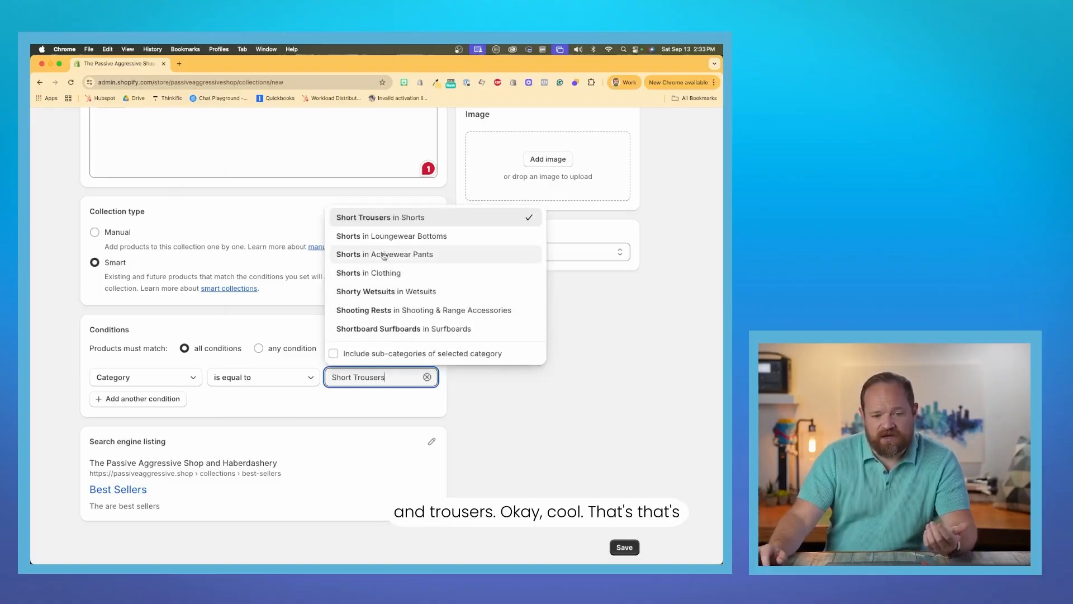
left_click(537, 378)
Save the new Best Sellers collection.
scroll(348, 345, "up", 1)
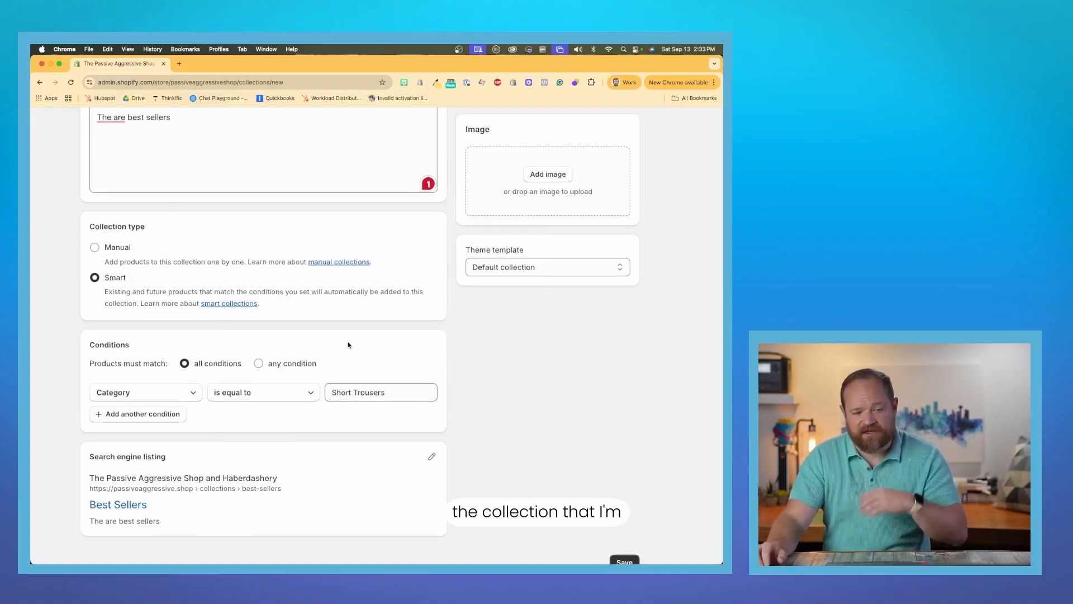
scroll(348, 345, "down", 5)
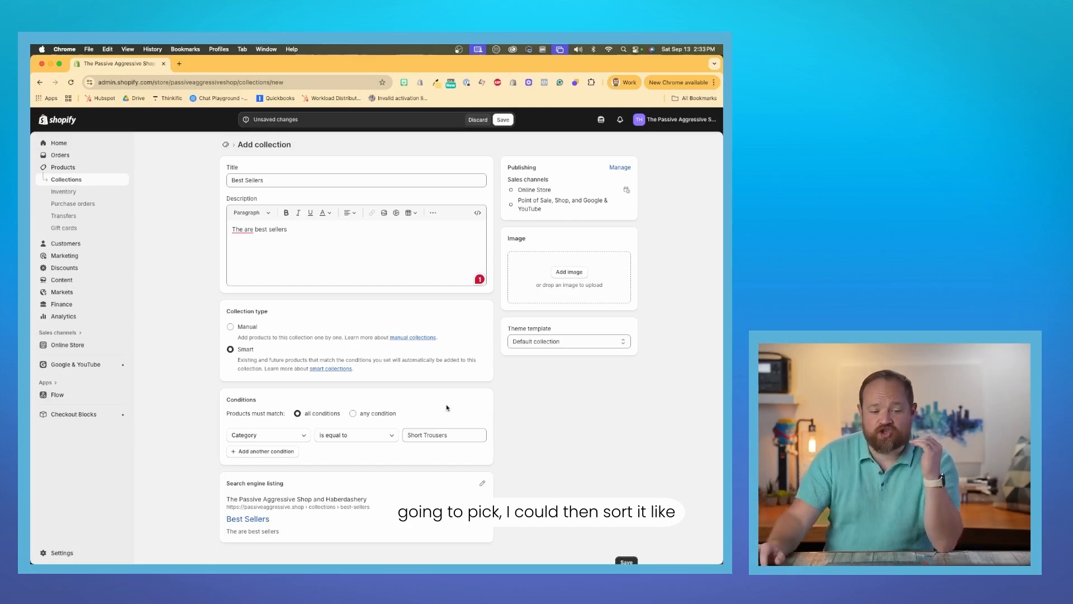
scroll(577, 529, "down", 1)
left_click(626, 551)
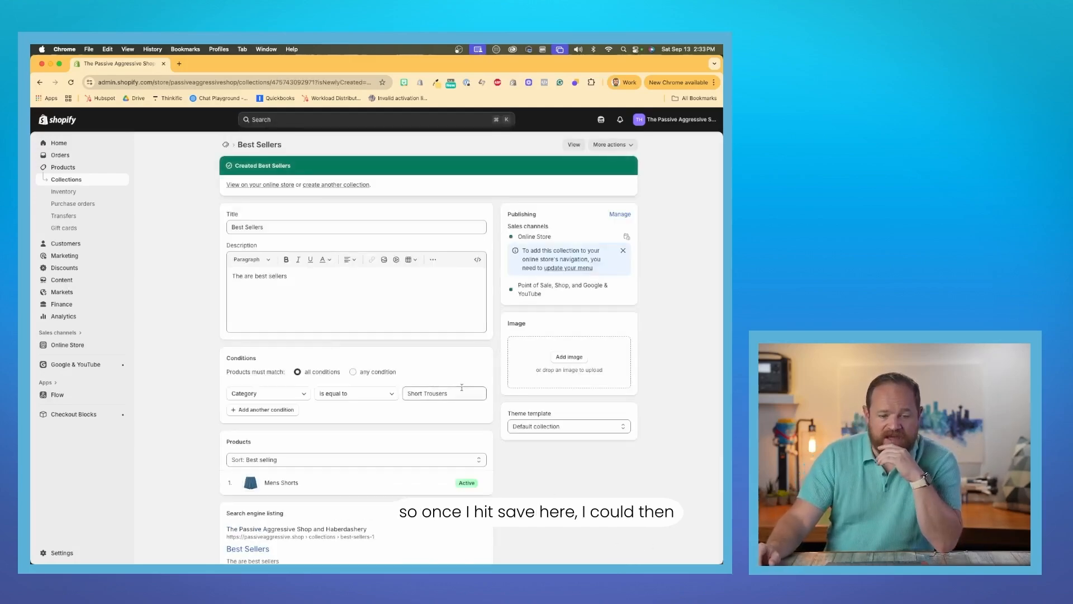
Check the sort options for the collection's products, choosing Best selling.
scroll(429, 418, "down", 1)
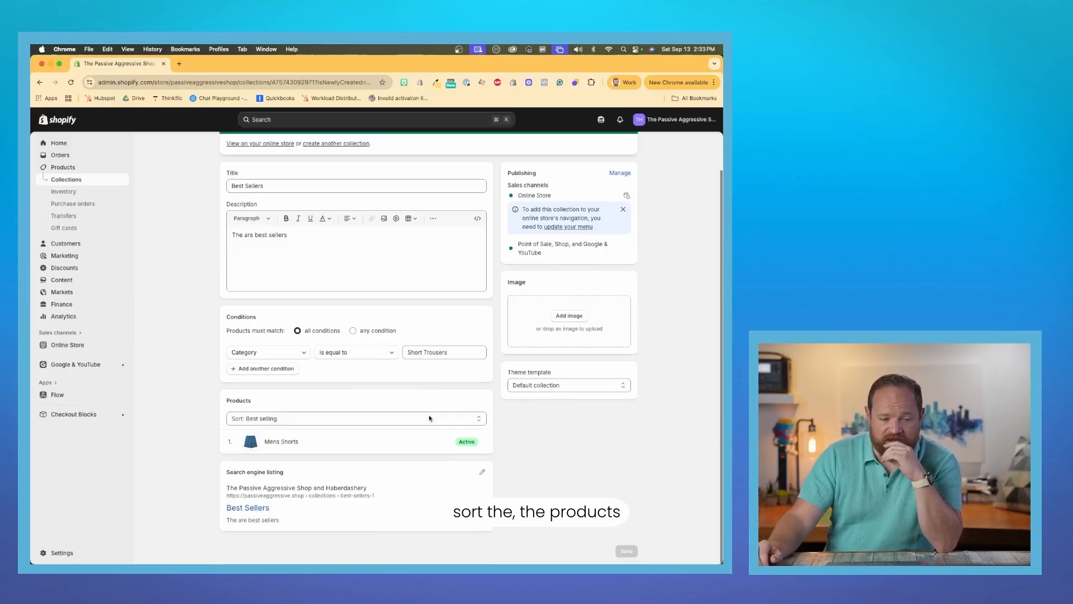
scroll(369, 417, "up", 5)
left_click(370, 418)
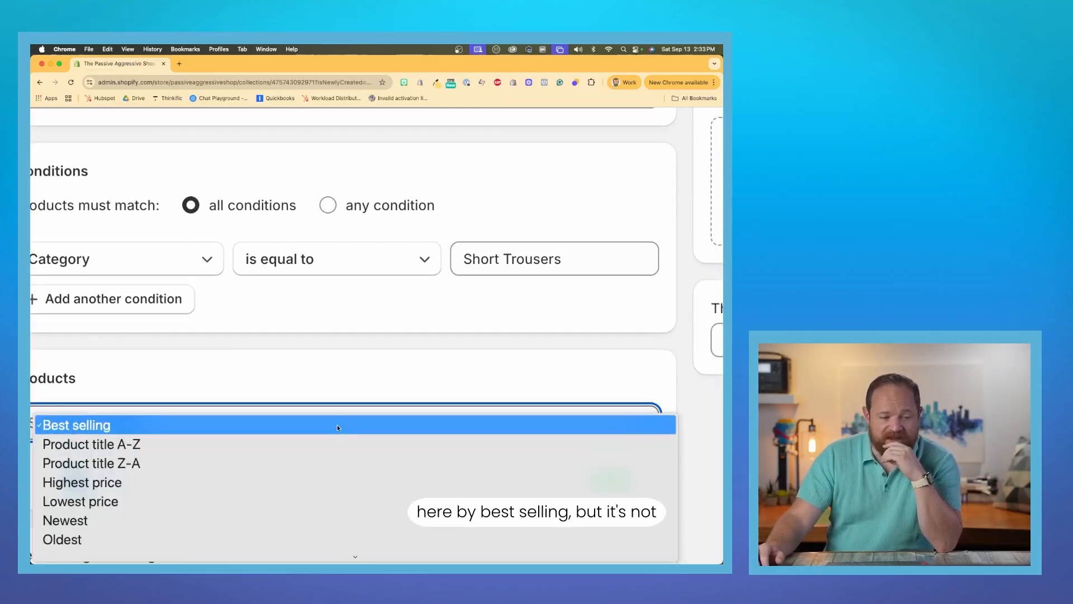
left_click(337, 425)
scroll(355, 371, "down", 5)
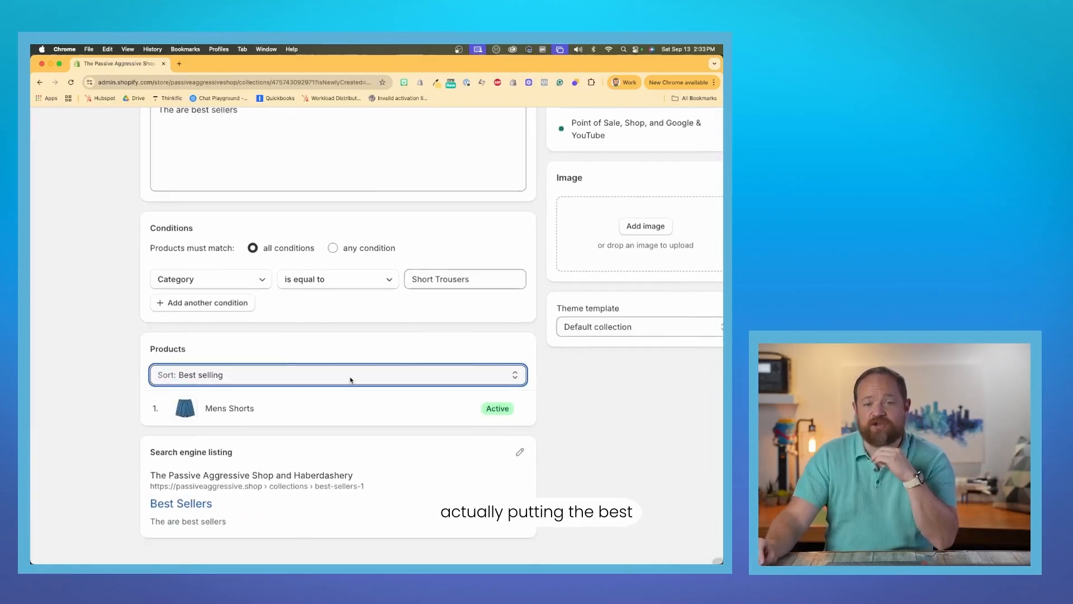
scroll(351, 380, "down", 1)
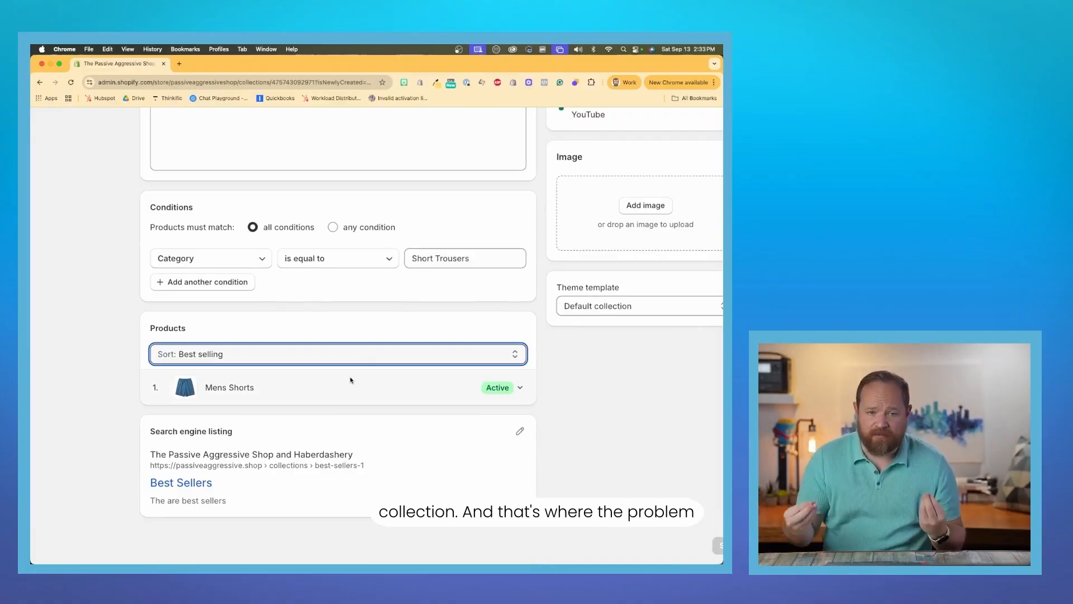
scroll(350, 377, "down", 5)
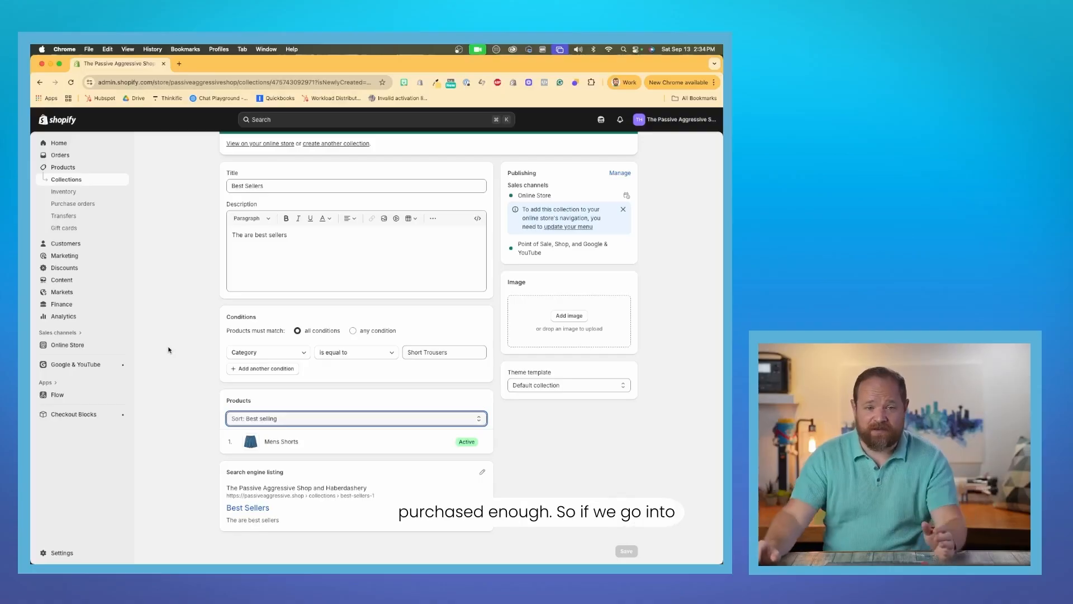
Open the product metafield definitions in the store's settings.
left_click(59, 553)
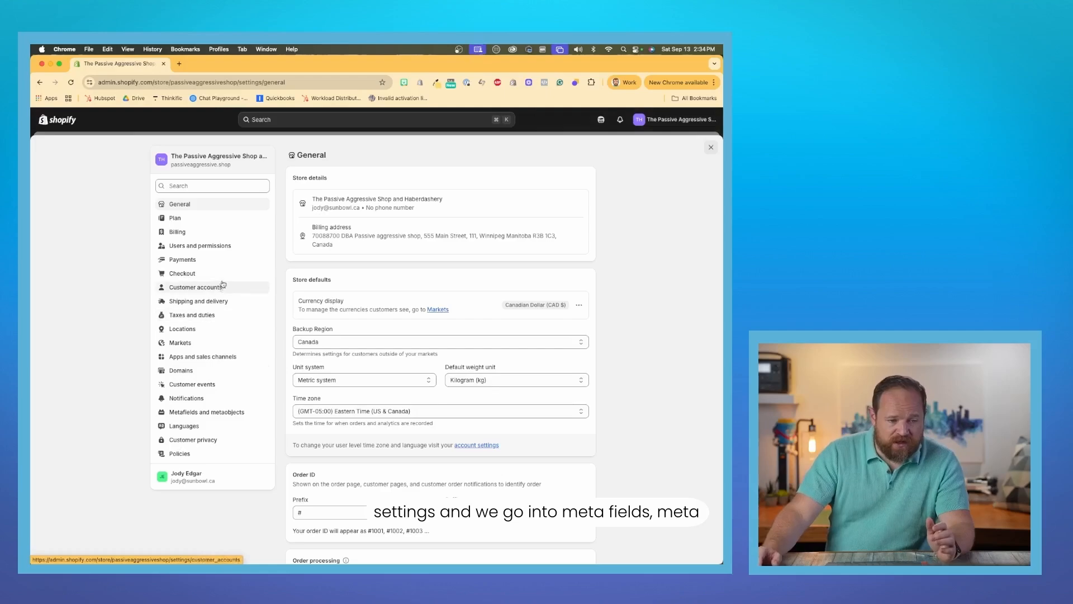
left_click(227, 413)
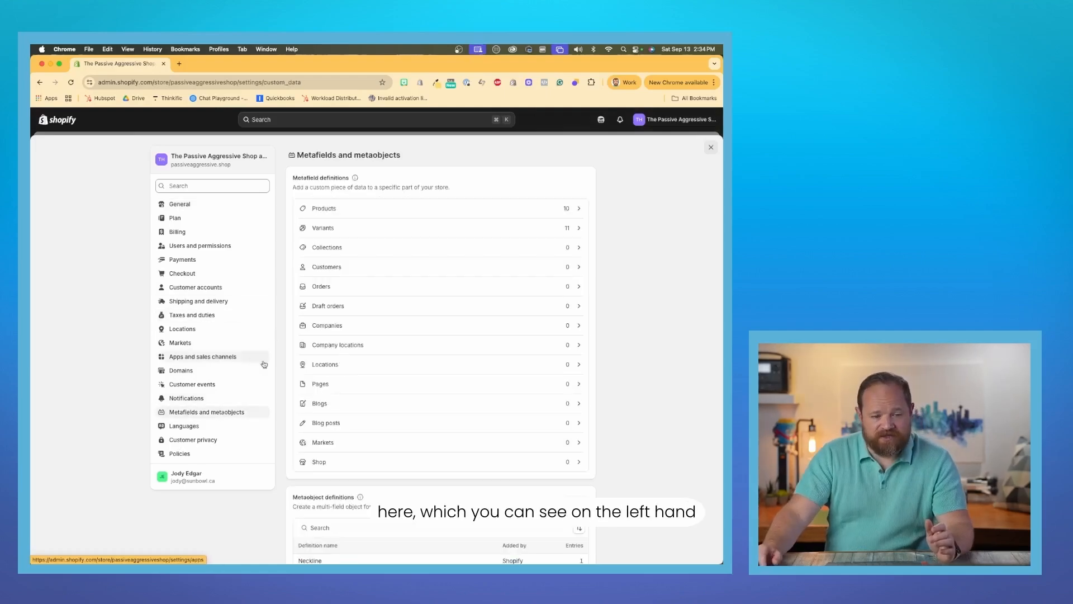
scroll(193, 426, "up", 5)
scroll(377, 406, "right", 10)
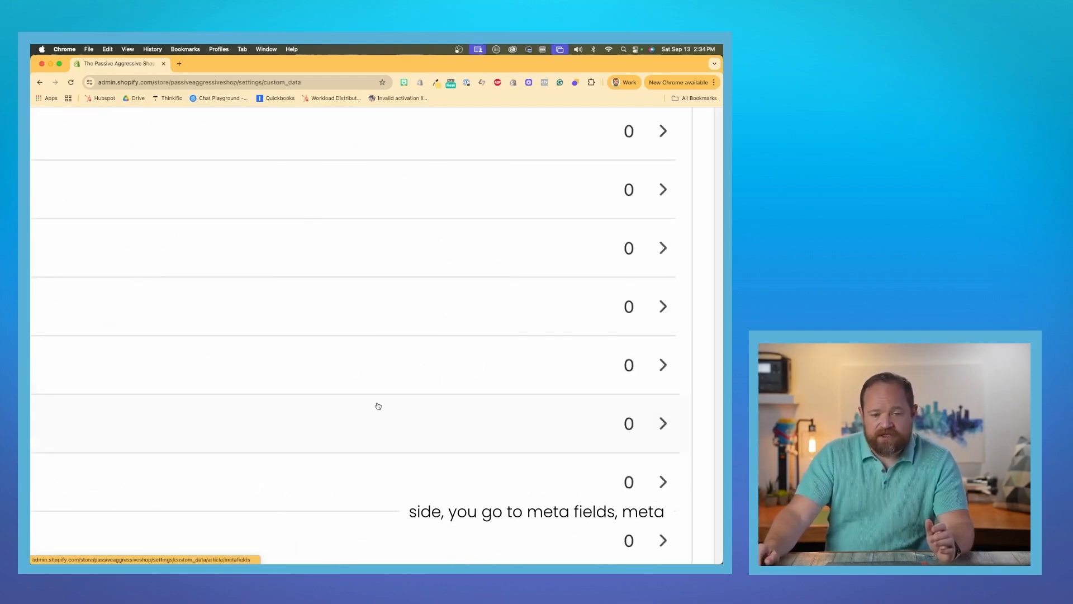
scroll(377, 407, "down", 1)
scroll(378, 406, "down", 5)
scroll(378, 406, "down", 3)
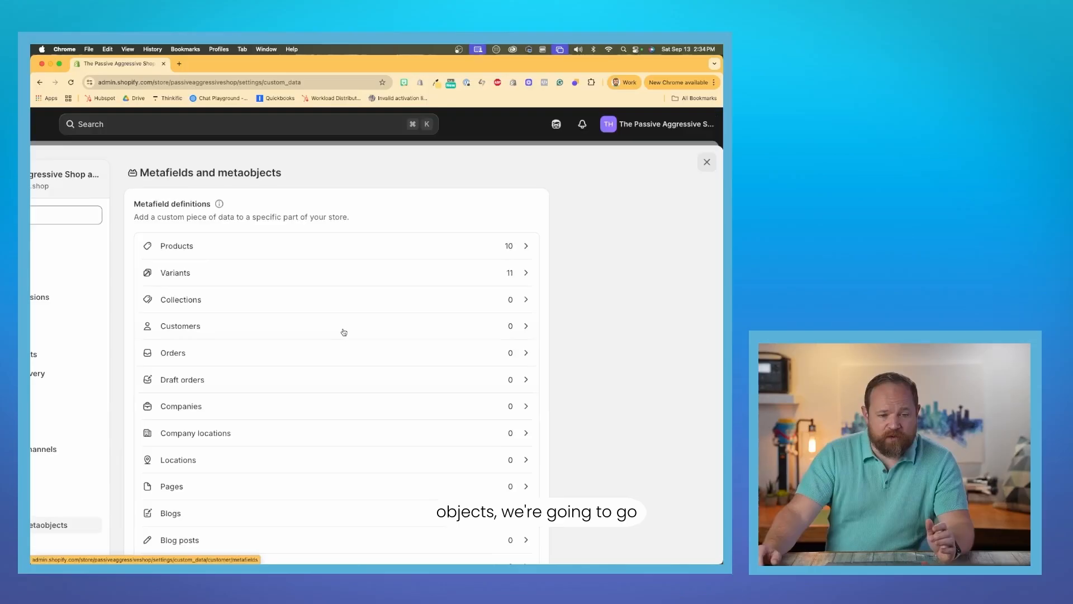
left_click(304, 250)
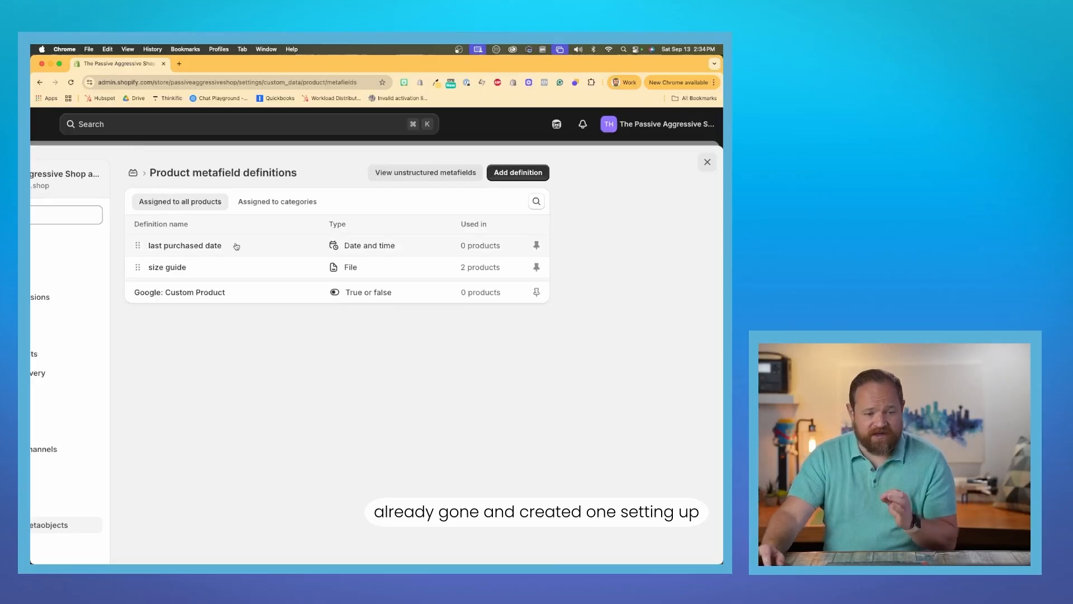
Start a new product metafield definition and name it "last purchased date demo".
left_click(539, 173)
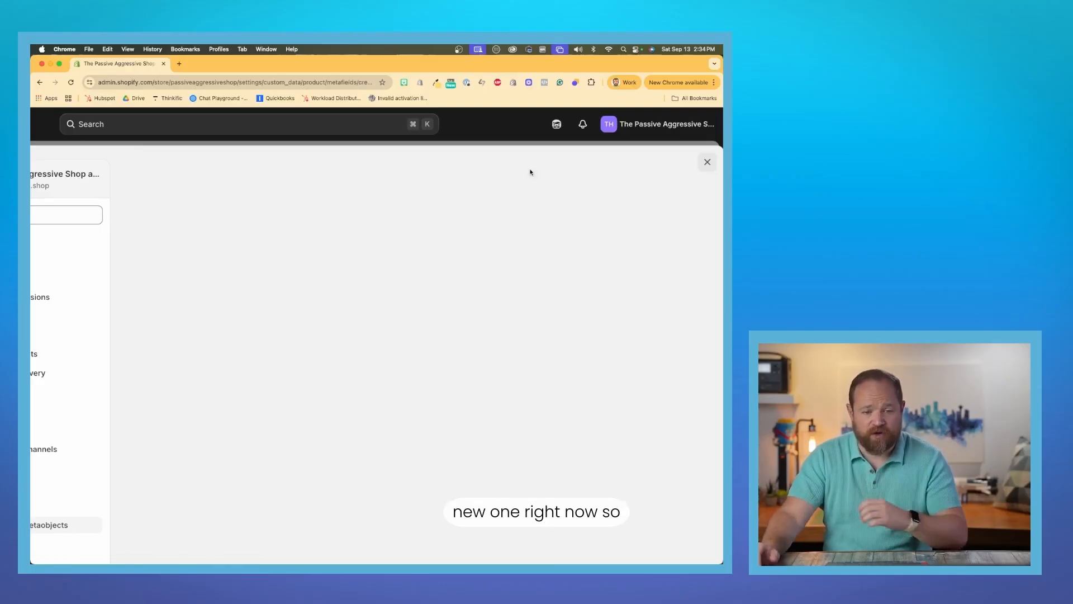
left_click(340, 227)
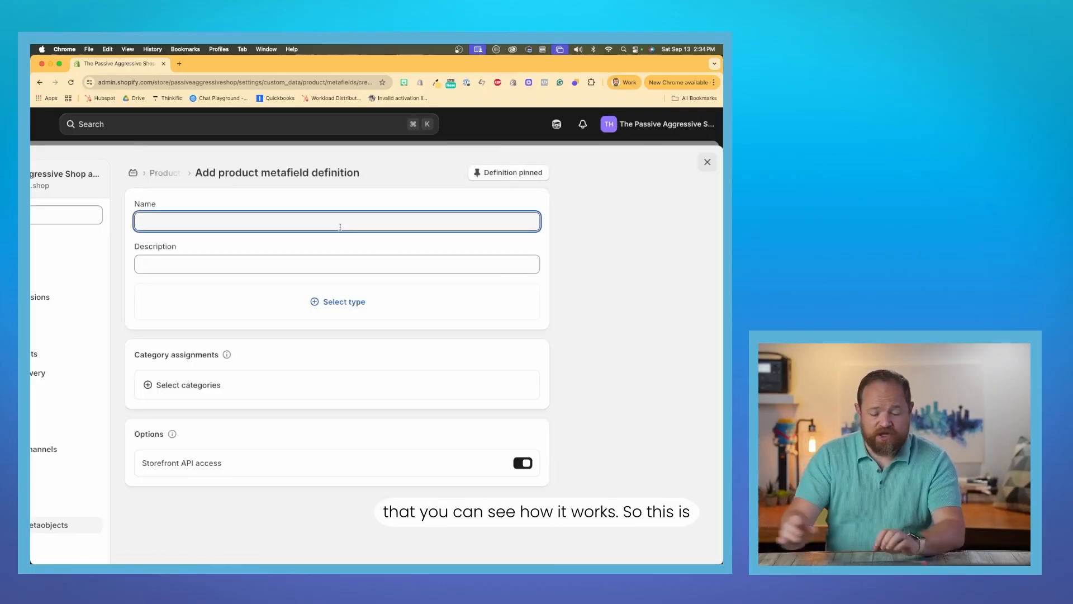
type("last purchased ")
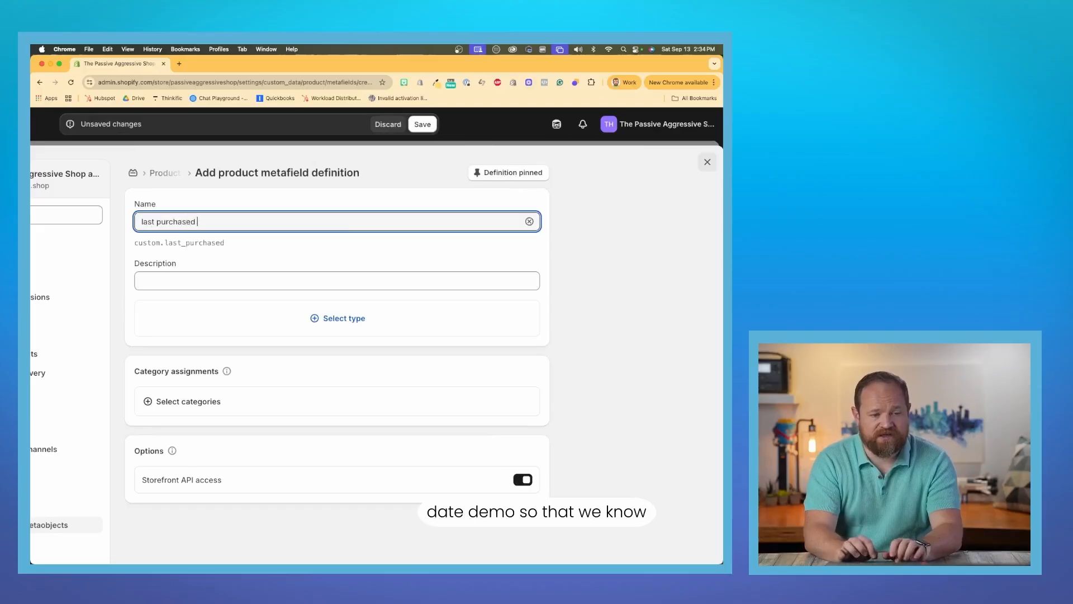
type("date demo")
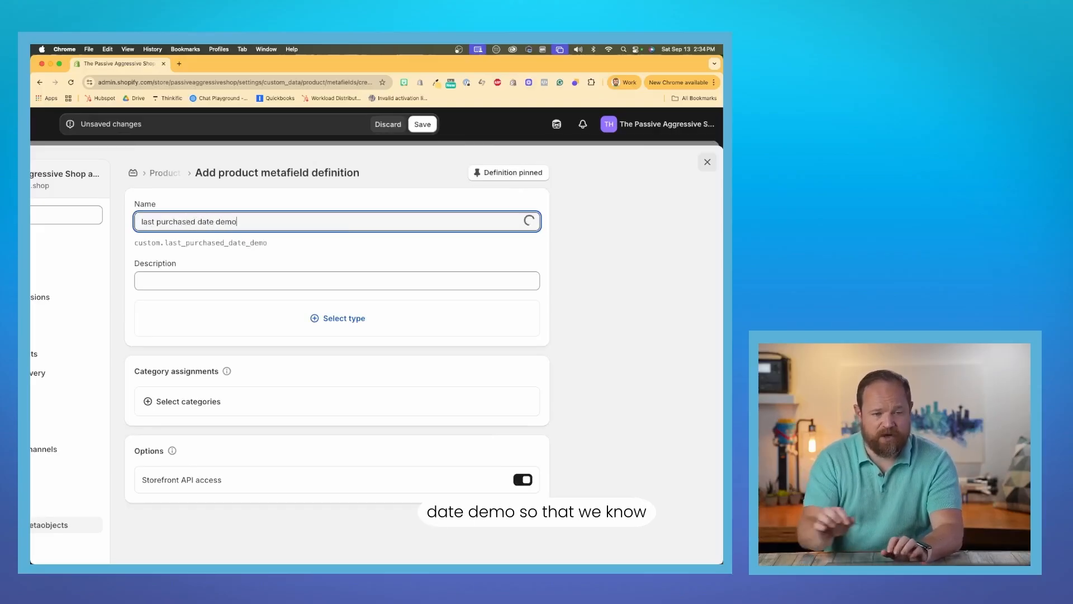
Set the metafield type to Date and time with one value, save the definition and close the settings.
left_click(369, 316)
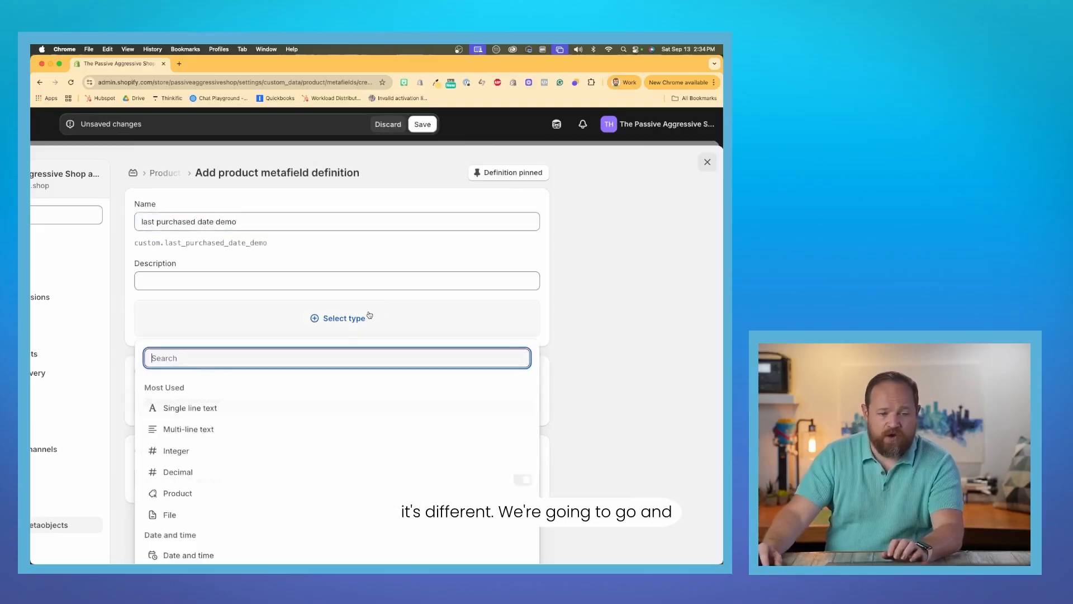
type("date")
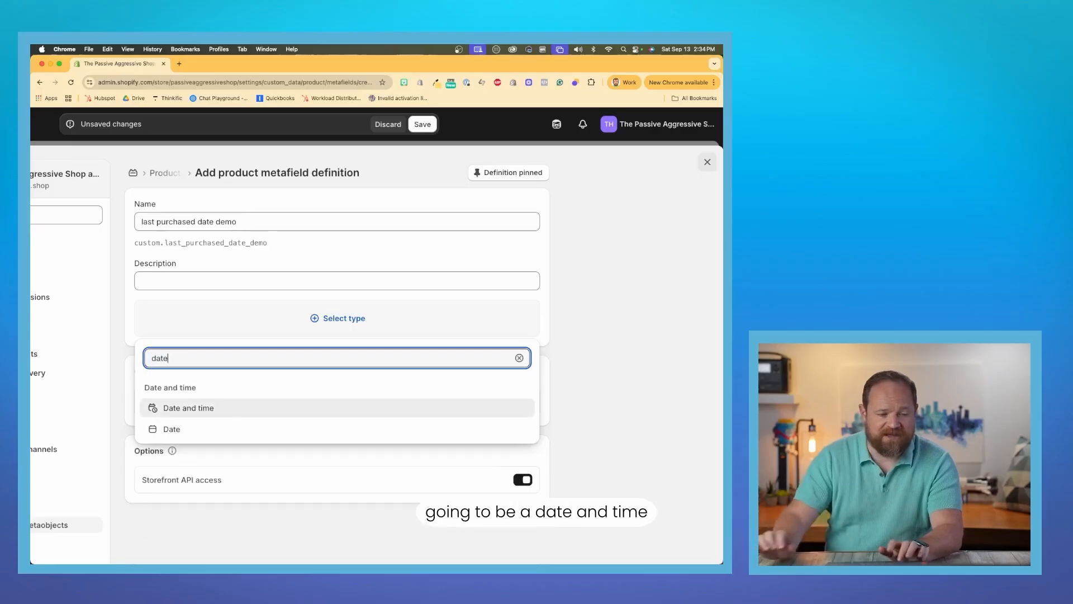
left_click(248, 407)
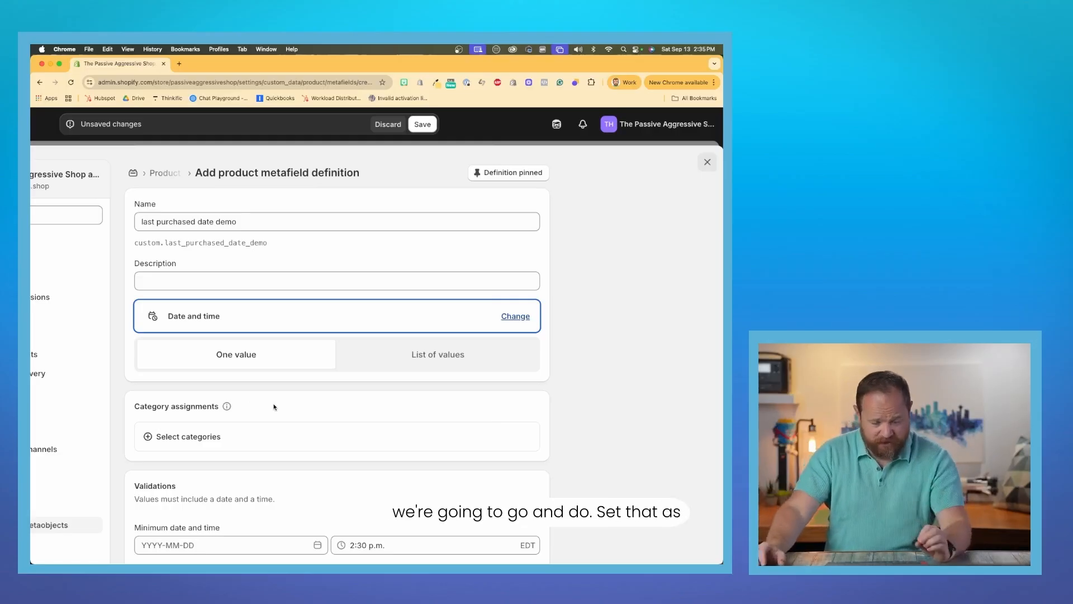
key("super+minus")
key("super+minus")
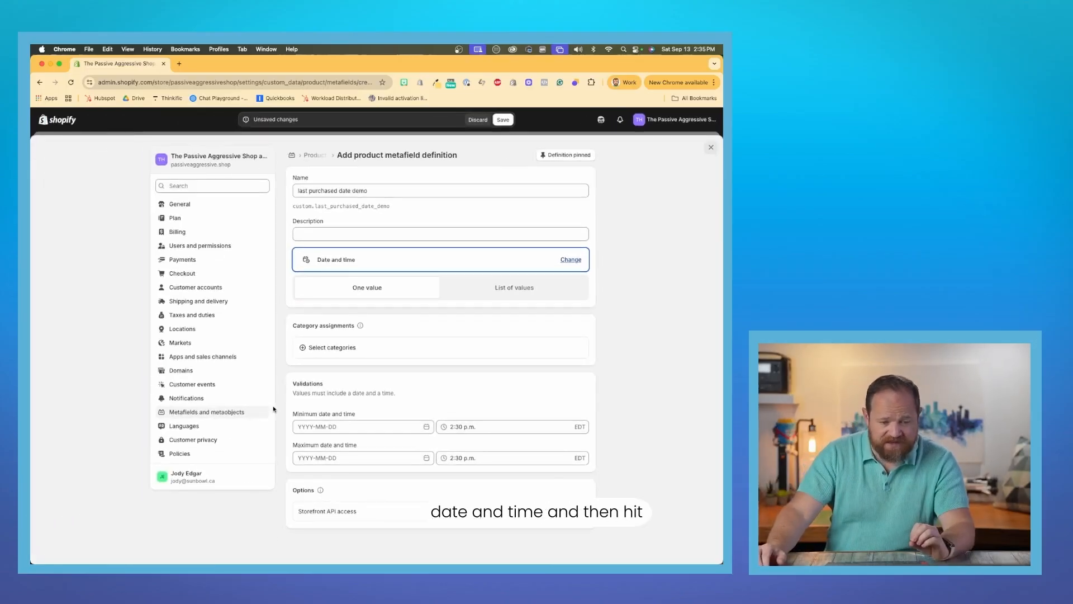
left_click(504, 120)
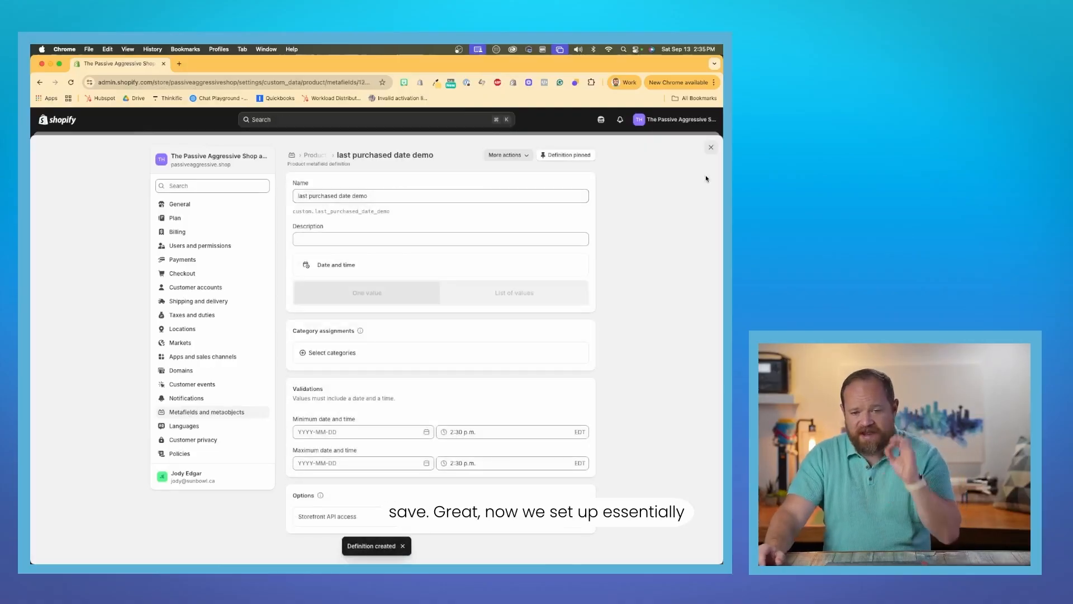
left_click(712, 147)
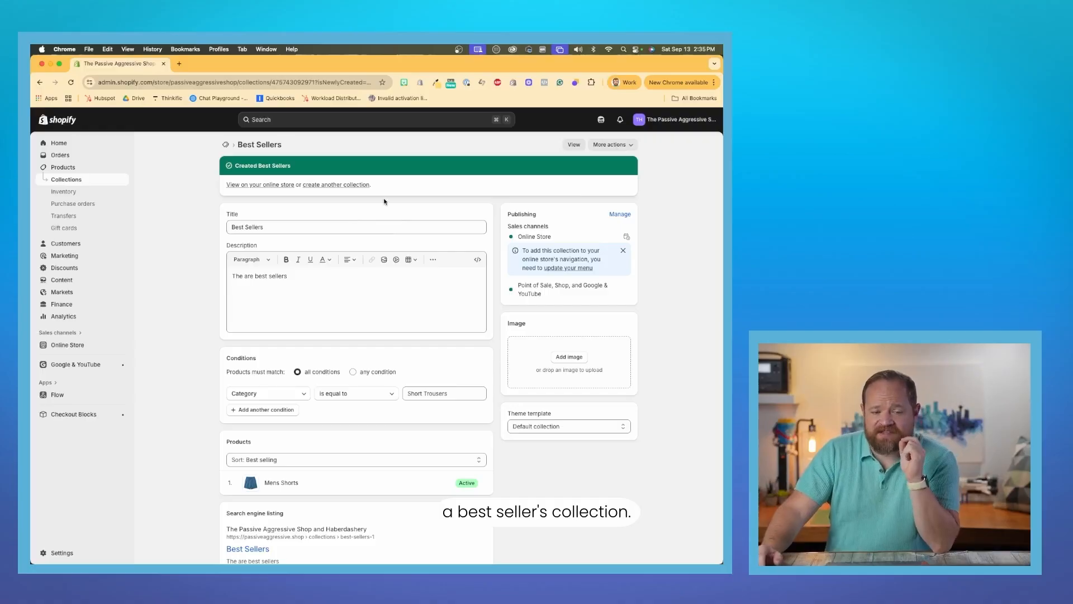
Delete the smart Best Sellers collection whose product category condition is Short Trousers.
left_click(112, 179)
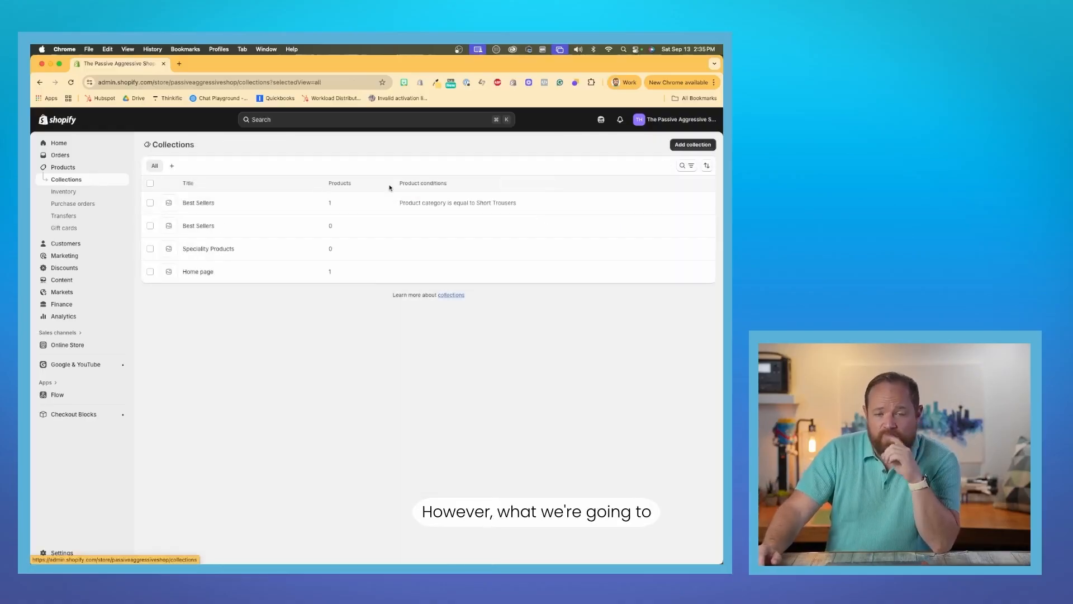
left_click(235, 208)
left_click(619, 146)
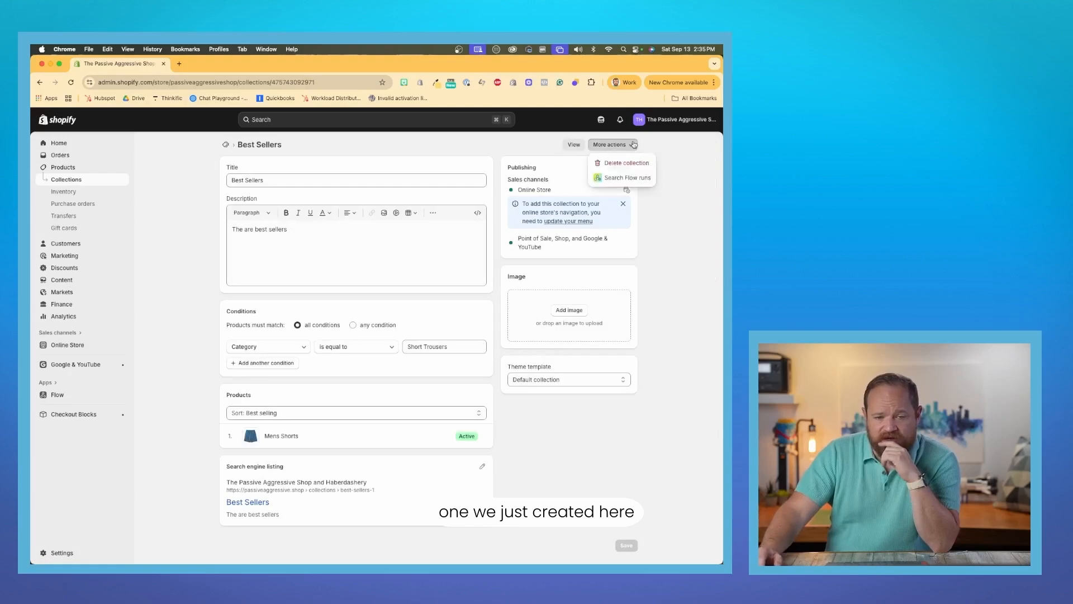
left_click(538, 153)
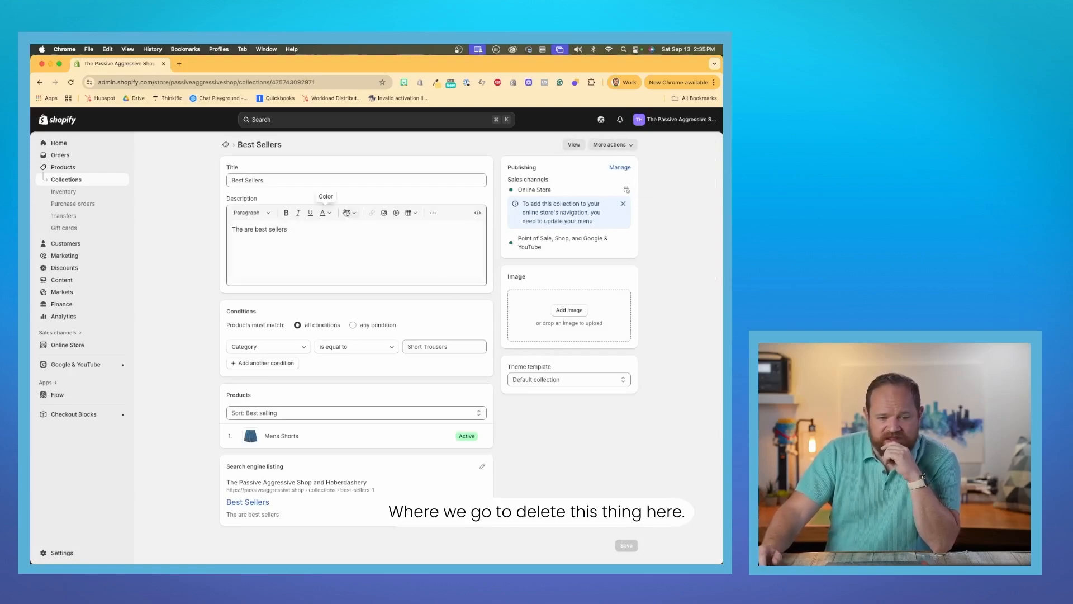
left_click(609, 144)
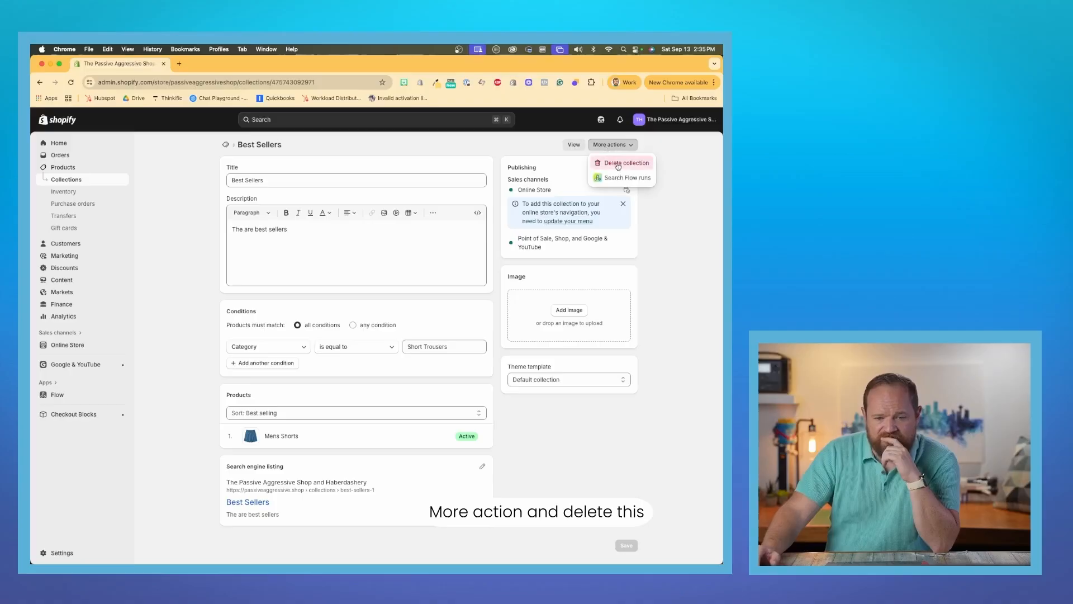
left_click(593, 171)
left_click(476, 359)
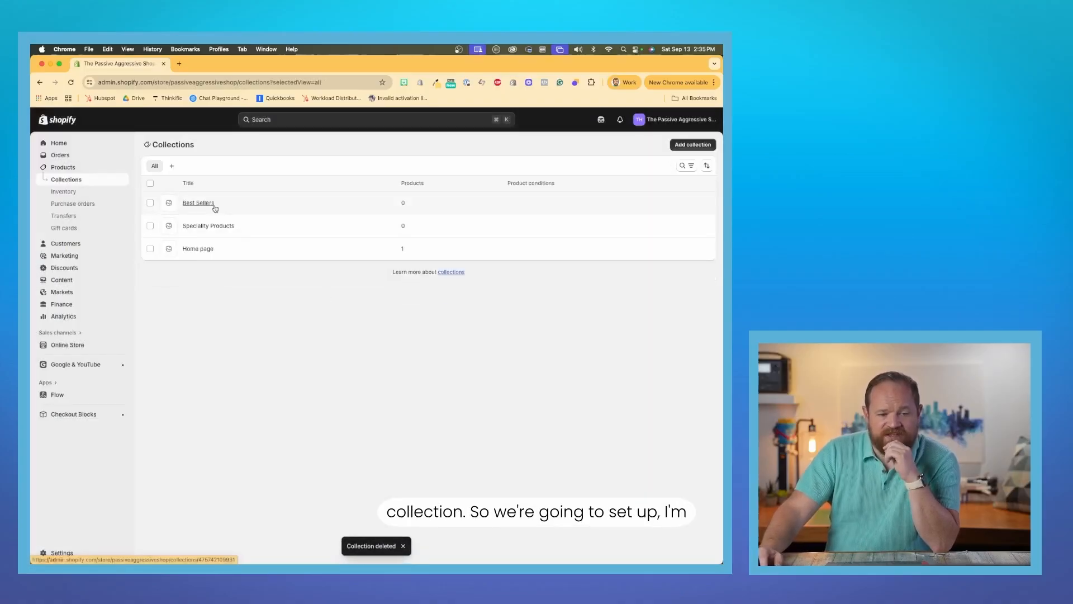
Delete the remaining empty Best Sellers collection from the collections list.
left_click(150, 203)
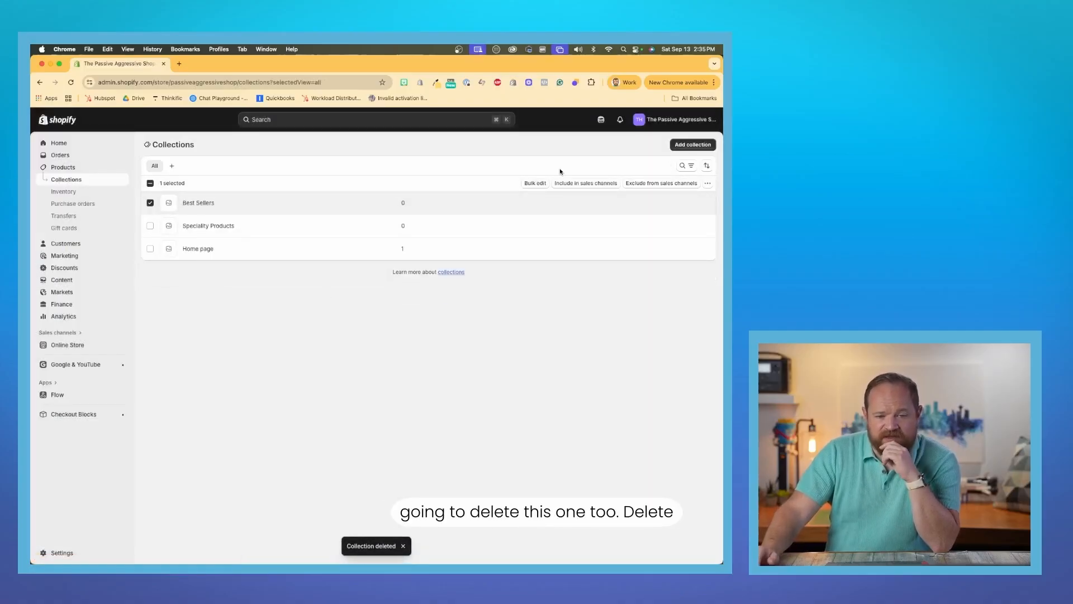
left_click(708, 183)
left_click(690, 206)
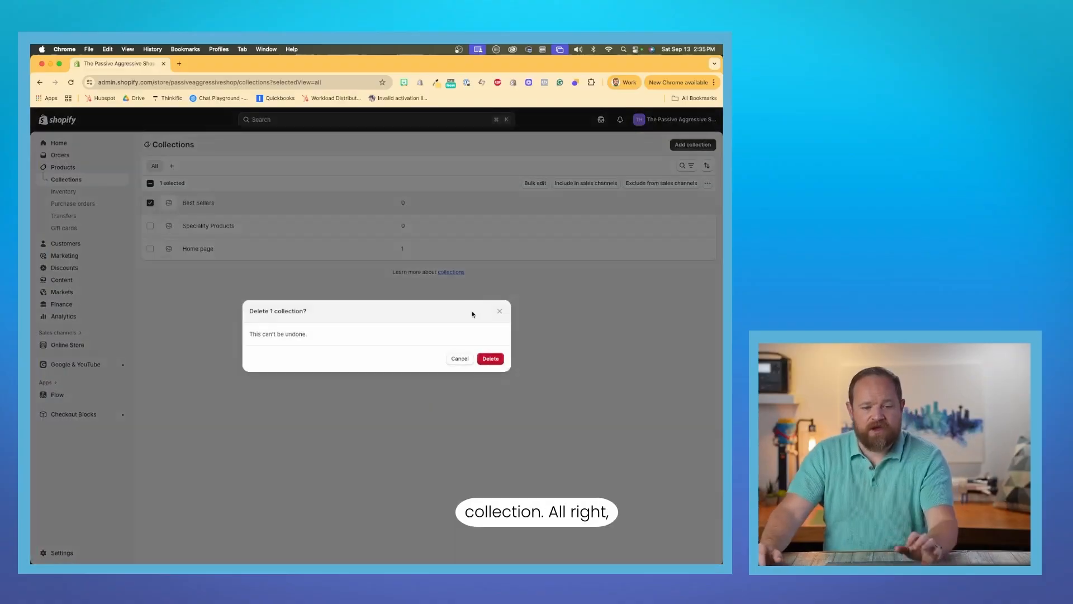
left_click(491, 358)
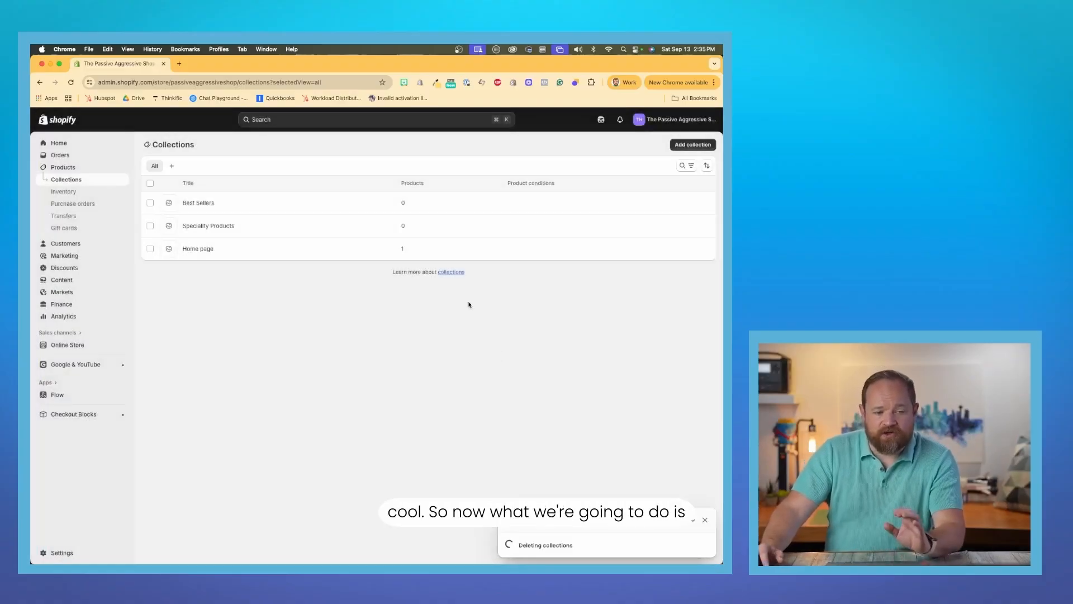
Create and save a manual collection titled "Best Sellers", without adding any products.
left_click(693, 144)
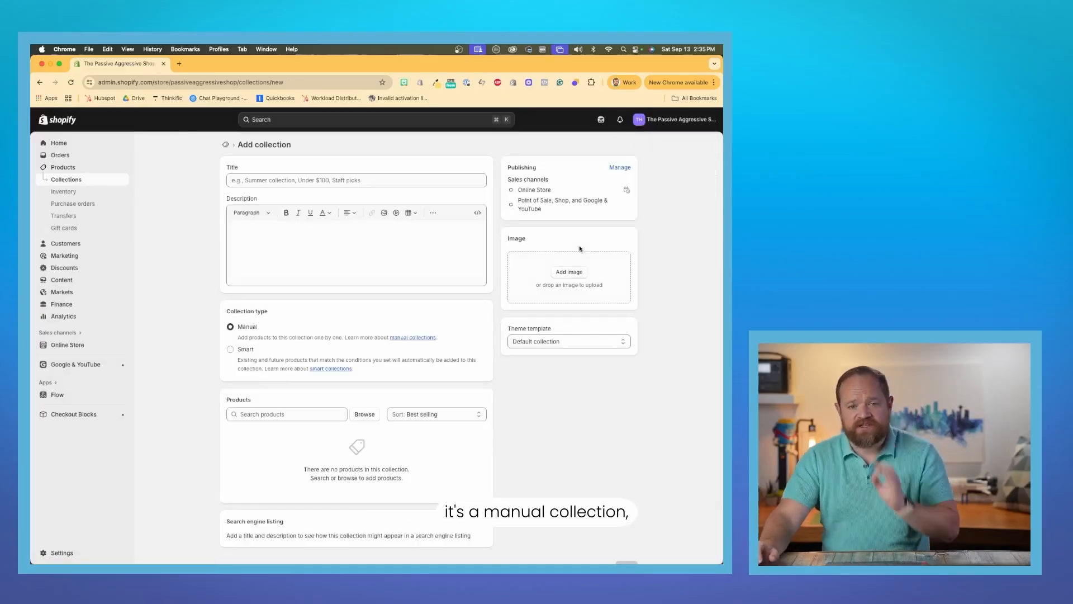
left_click(391, 183)
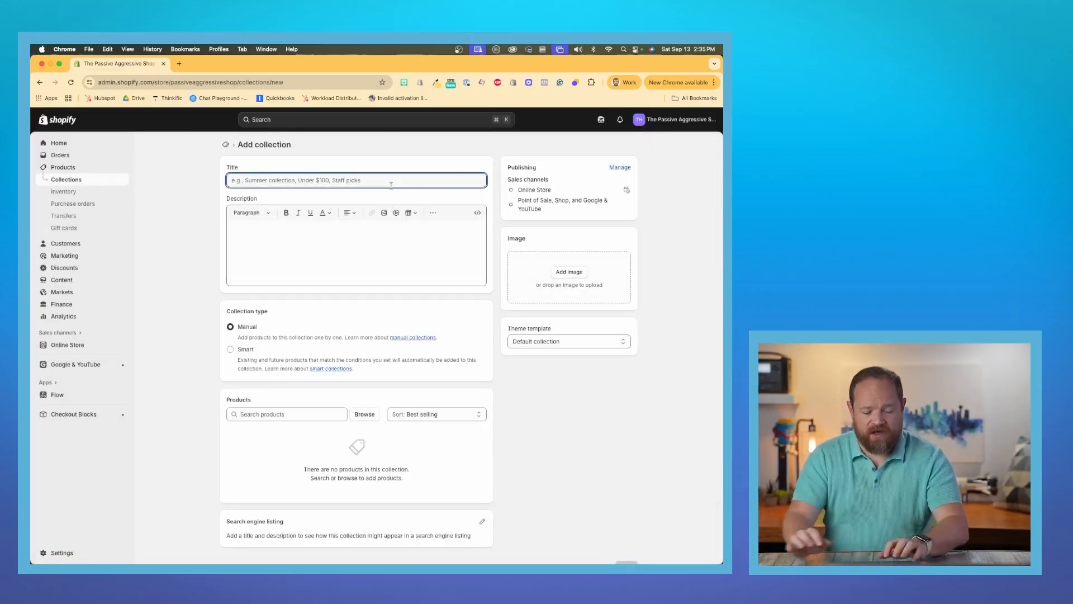
type("Best Sellers")
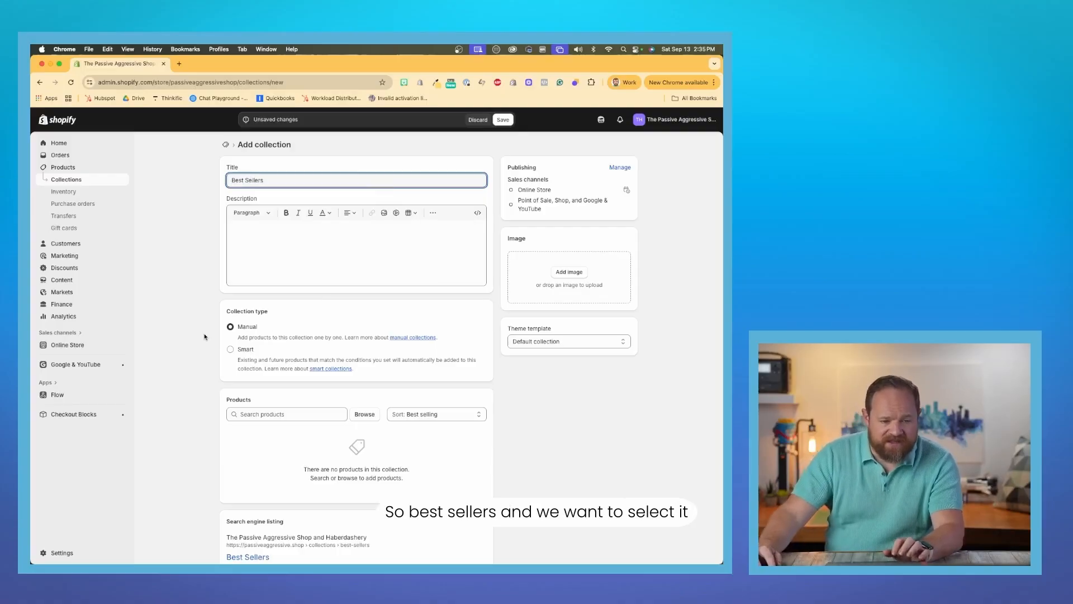
left_click(231, 327)
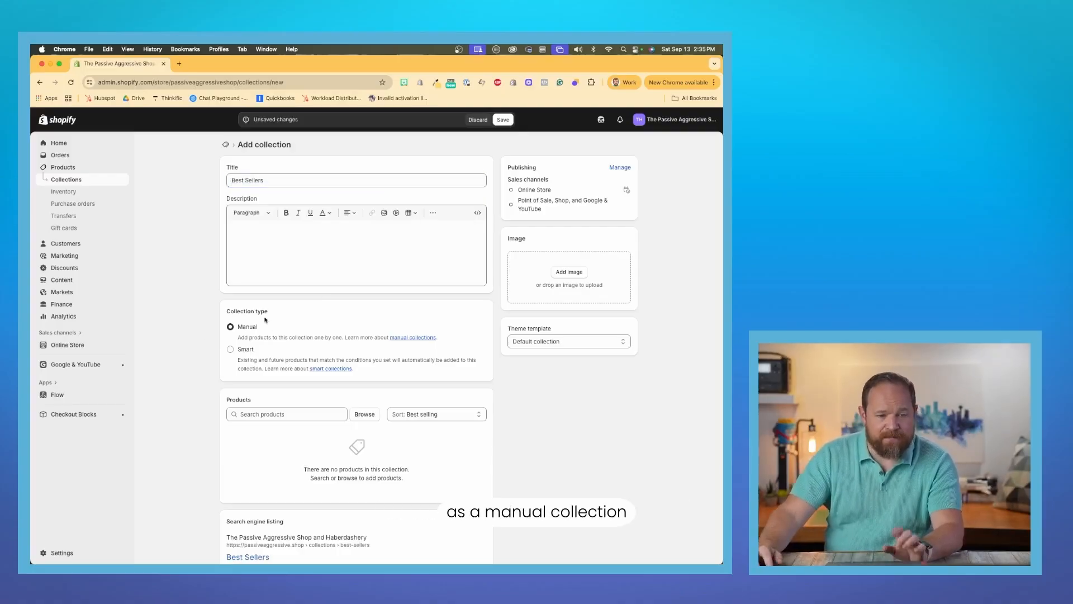
left_click(504, 120)
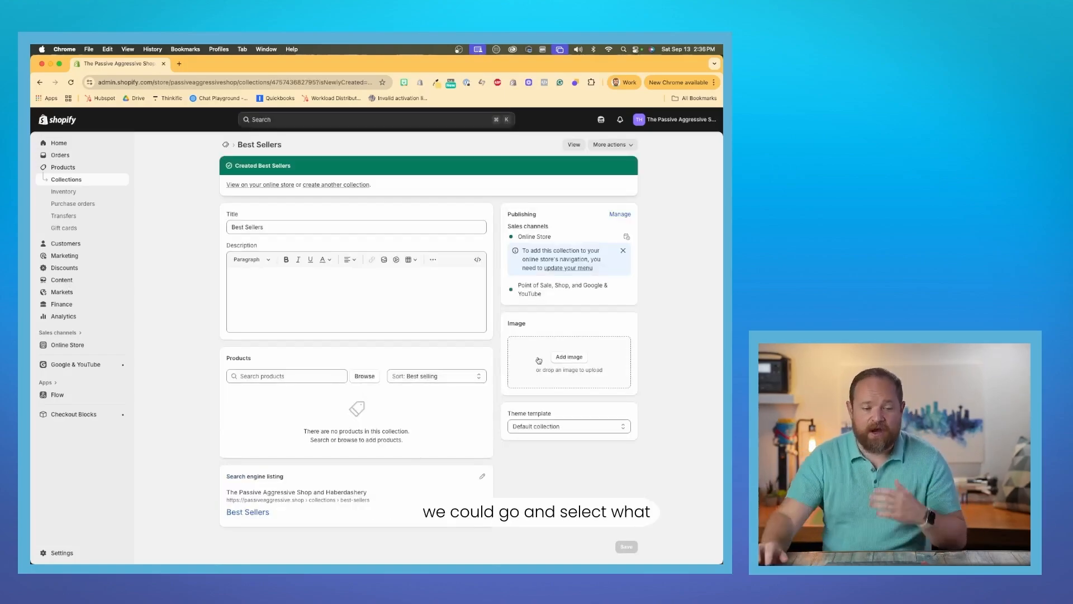
left_click(285, 378)
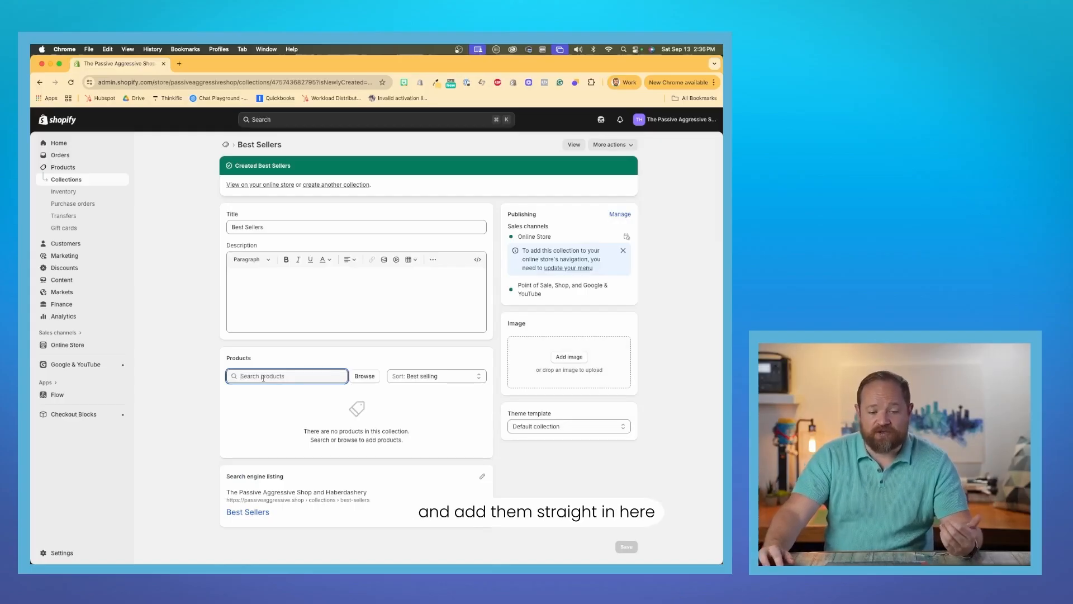
left_click(166, 375)
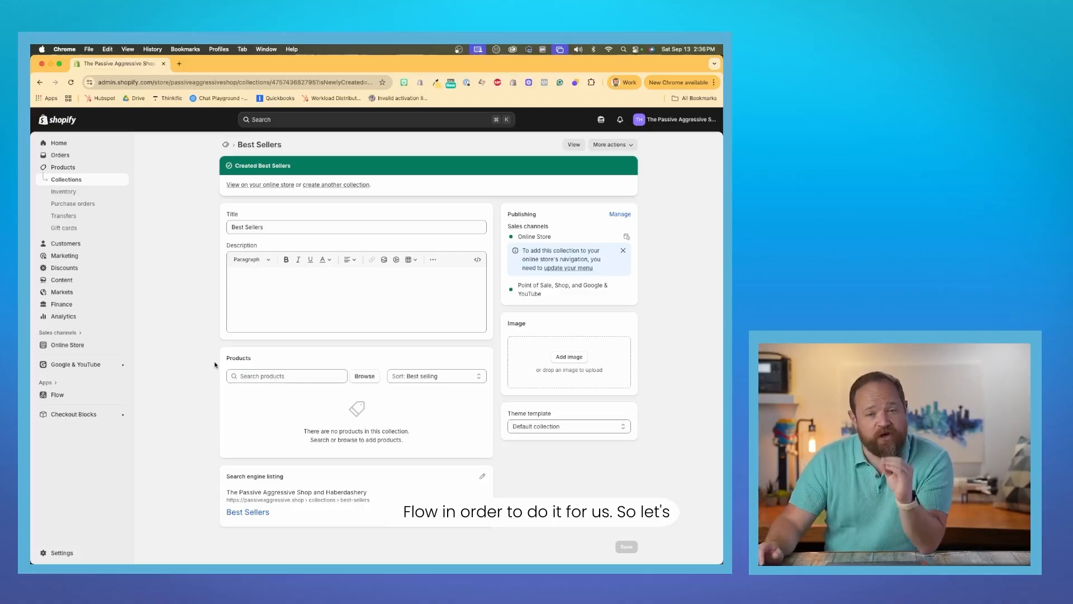
Open the Flow app and create a new workflow.
left_click(58, 395)
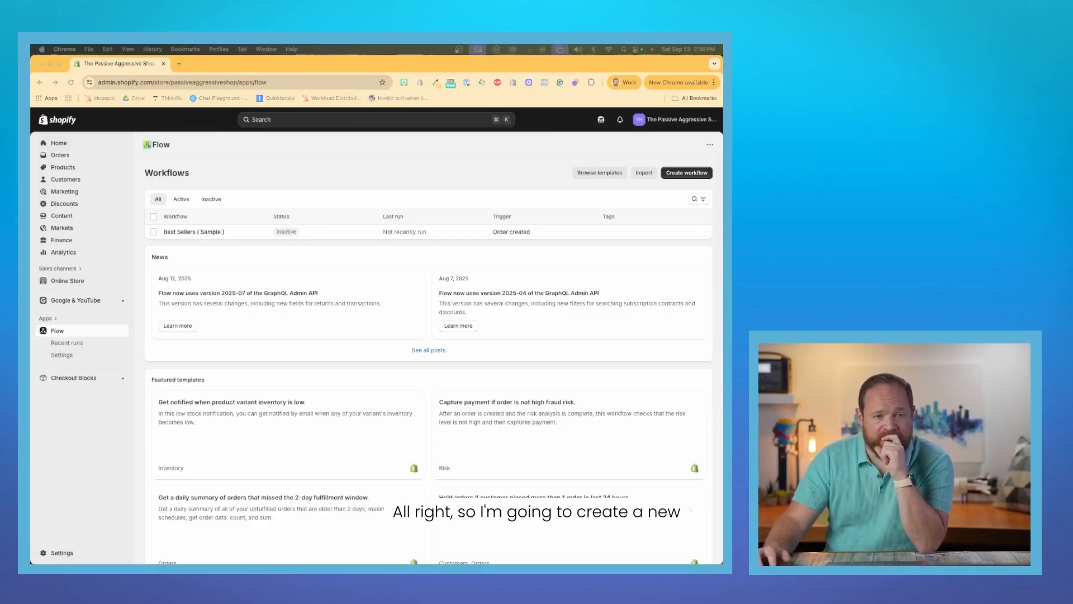
left_click(303, 185)
left_click(685, 174)
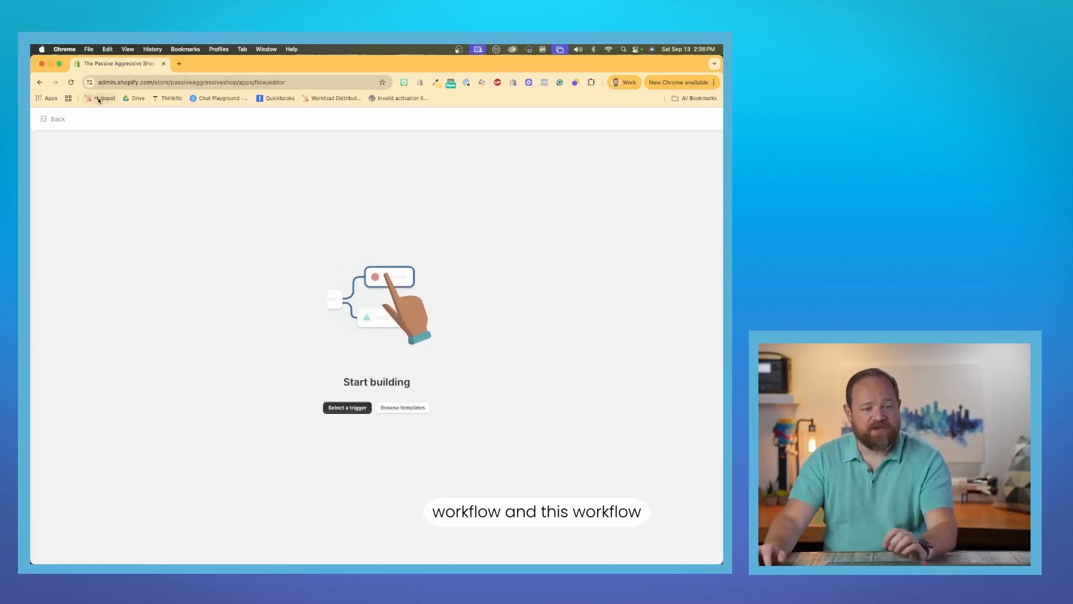
Search the triggers for "order created" and set Shopify's Order created as the workflow's trigger.
left_click(340, 409)
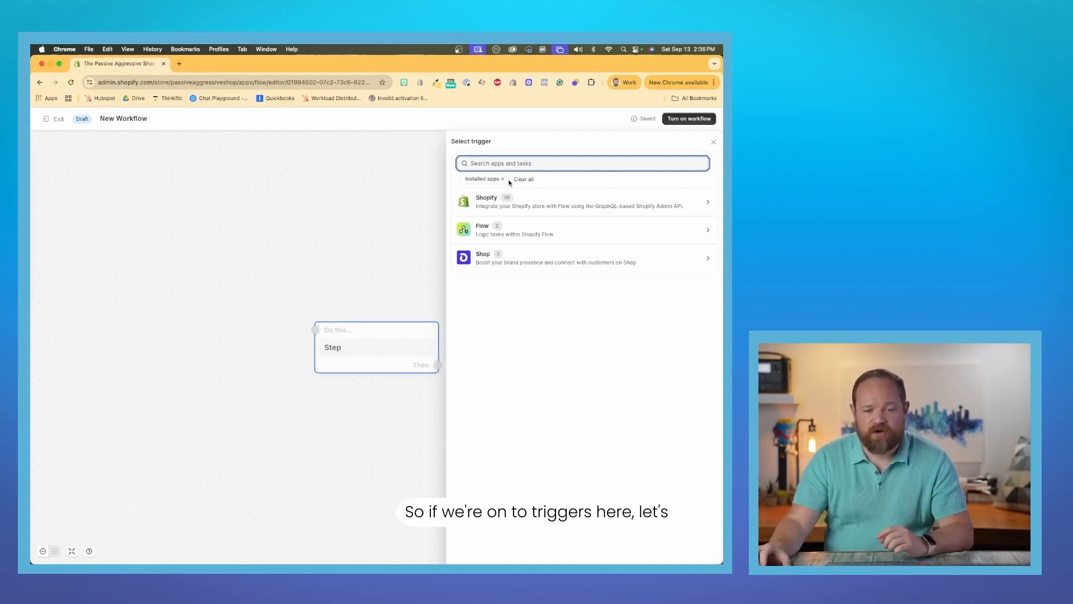
left_click(342, 193)
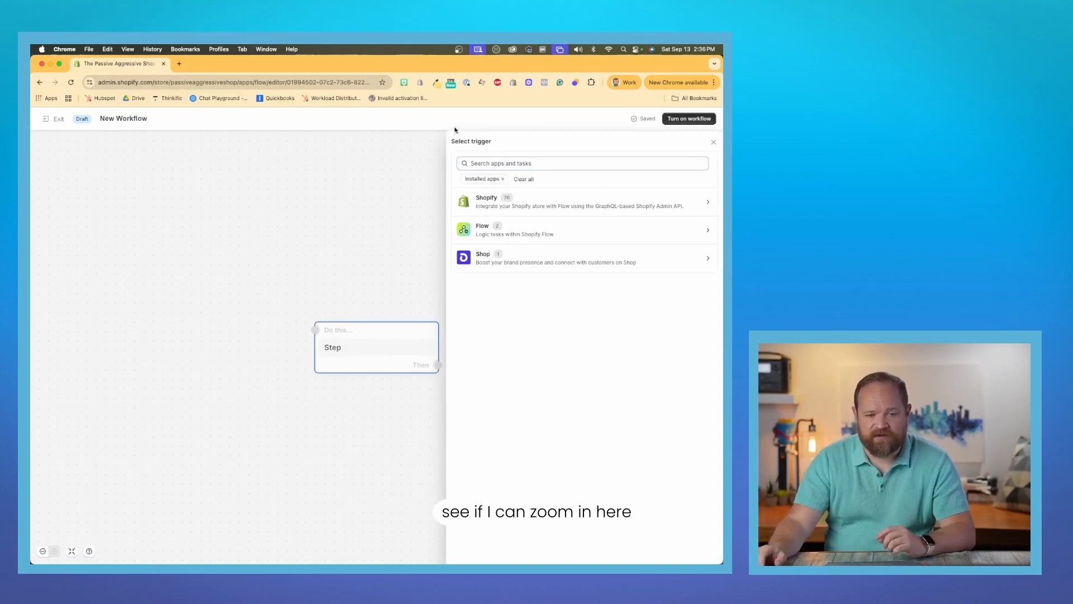
scroll(456, 129, "up", 5)
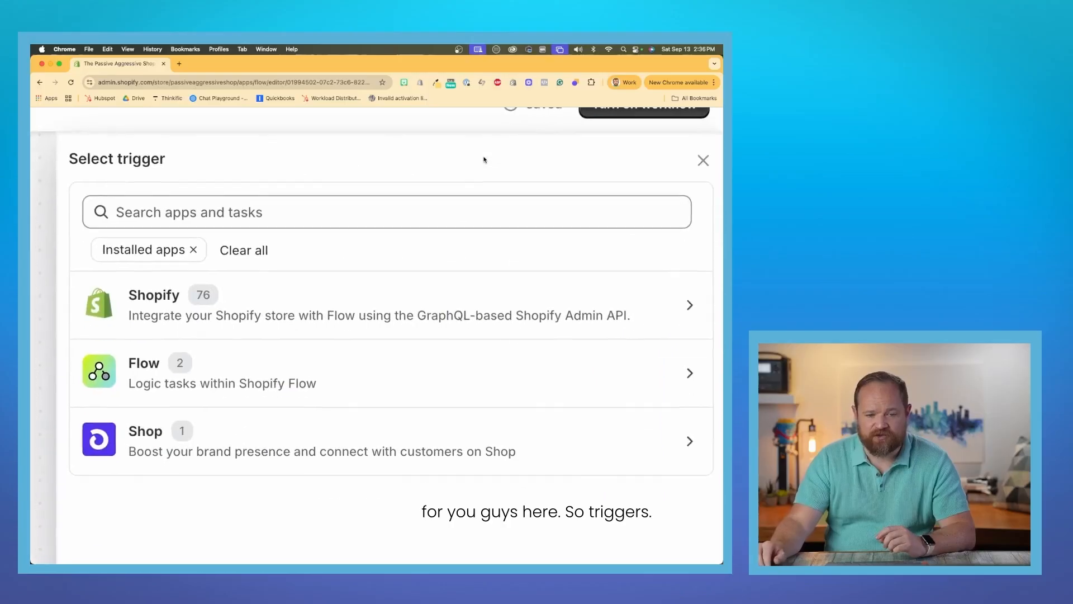
left_click(328, 218)
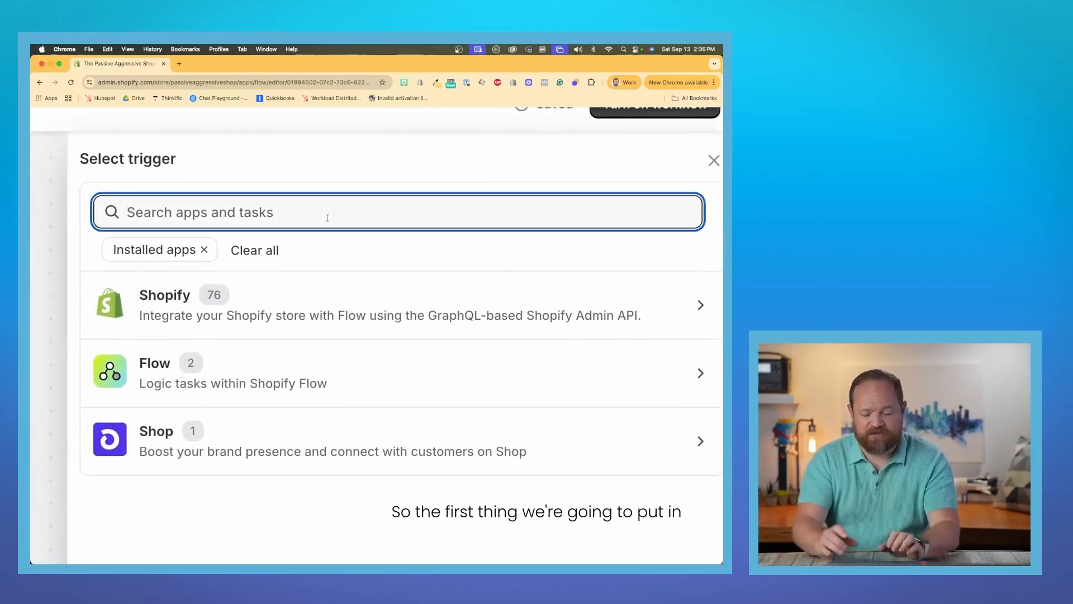
type("odr")
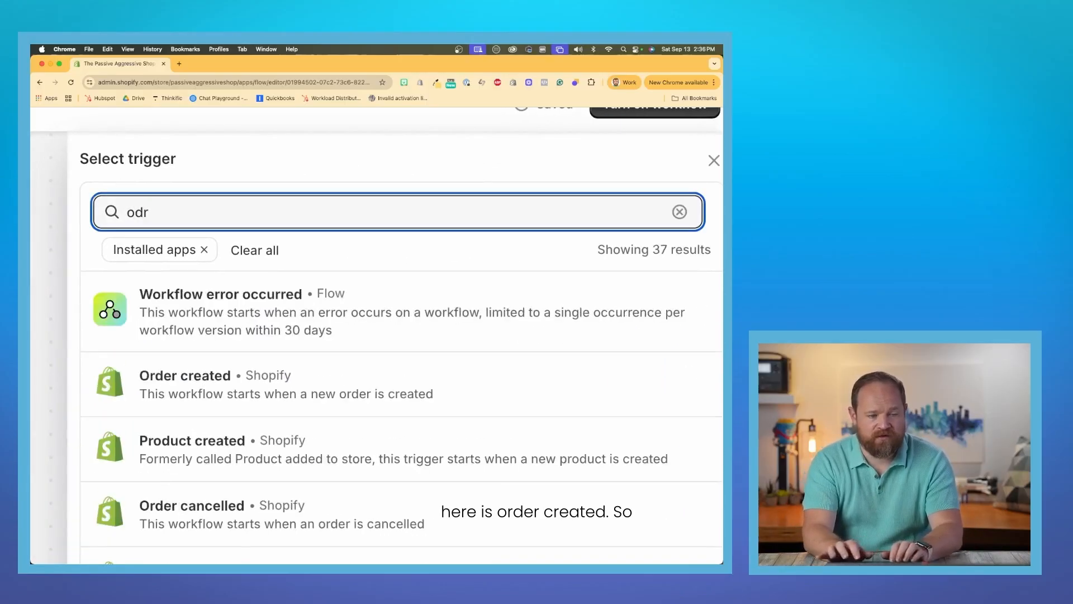
type("der created")
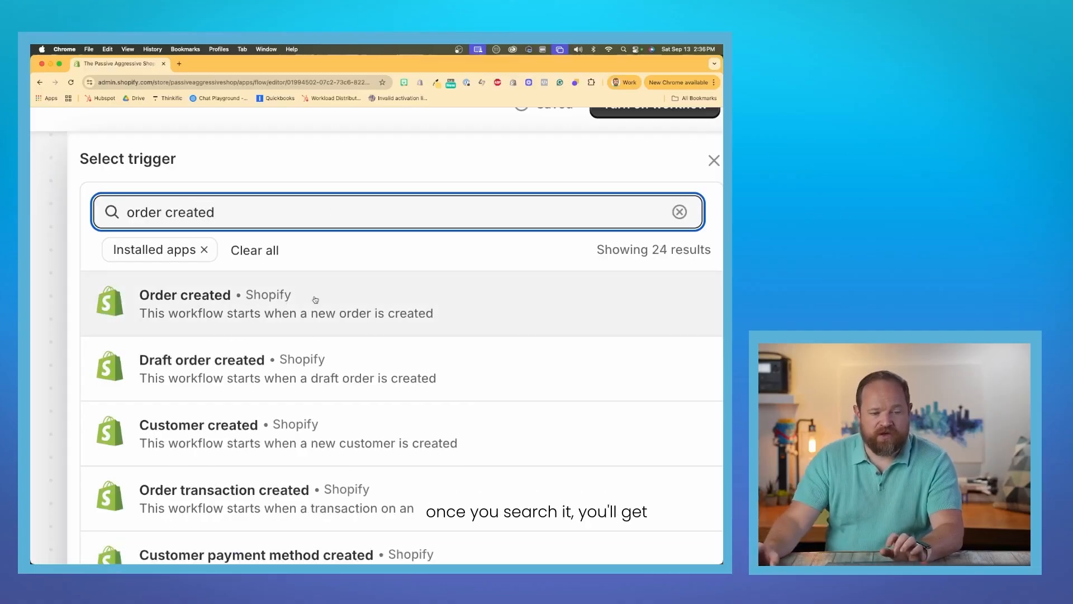
key("super+0")
left_click(470, 227)
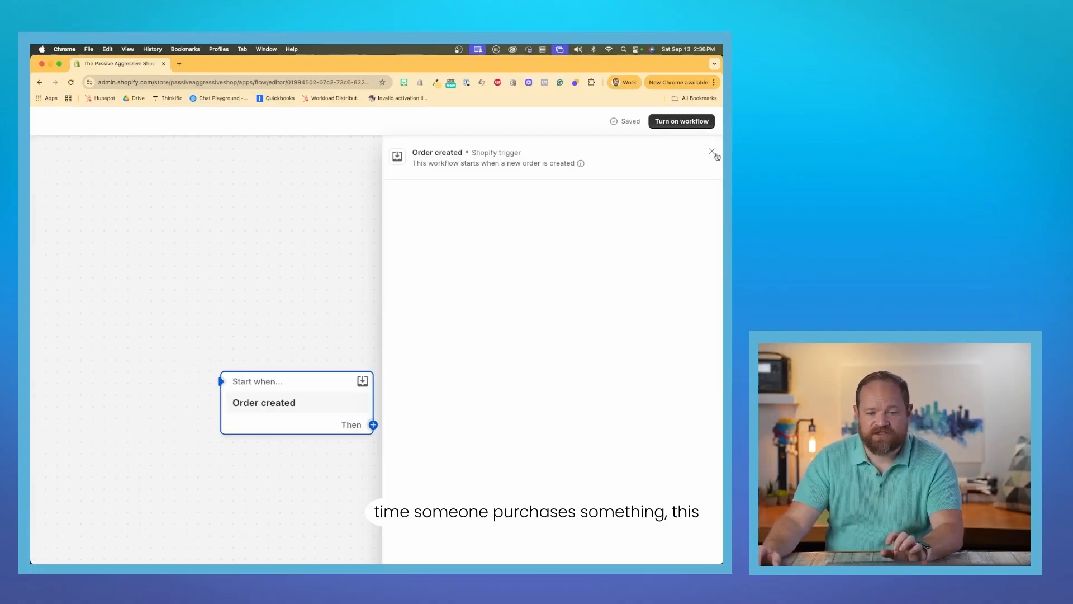
left_click(713, 152)
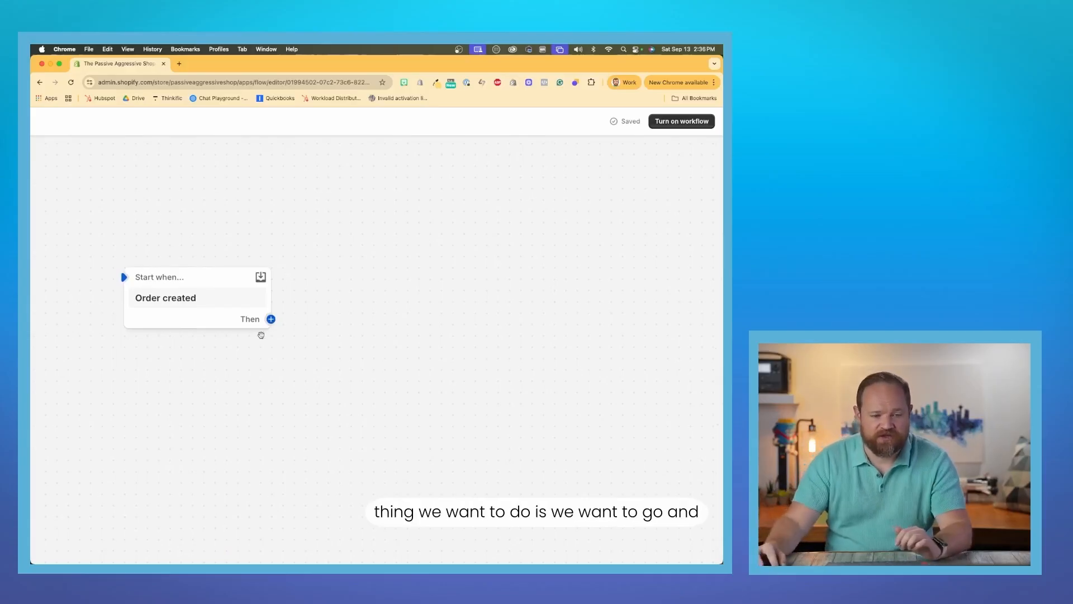
Search the actions for "loop" and add a For each loop (iterate) action after the Order created trigger.
left_click(271, 319)
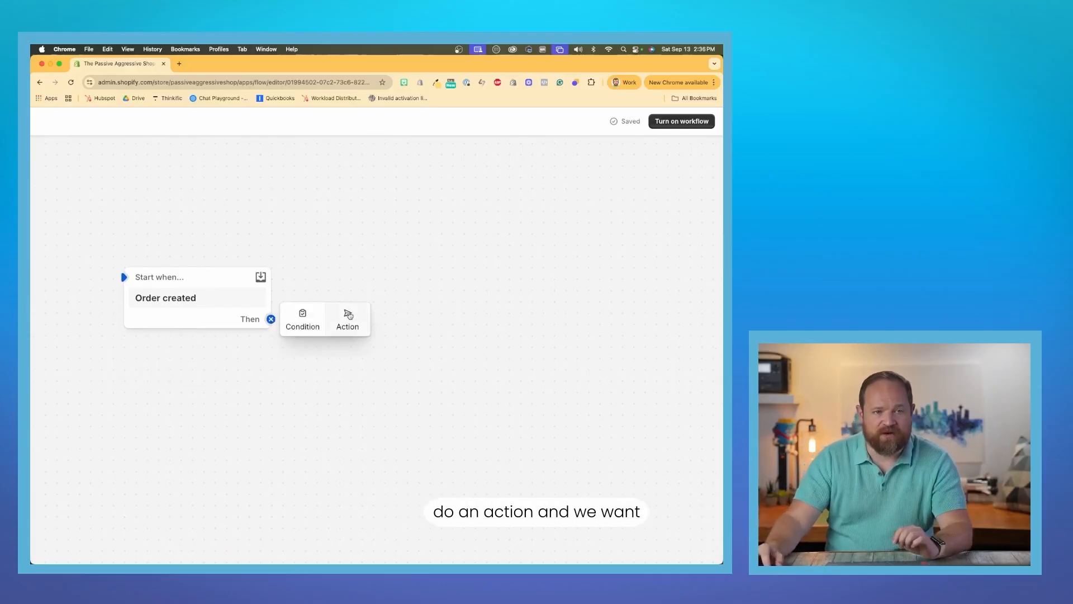
left_click(348, 318)
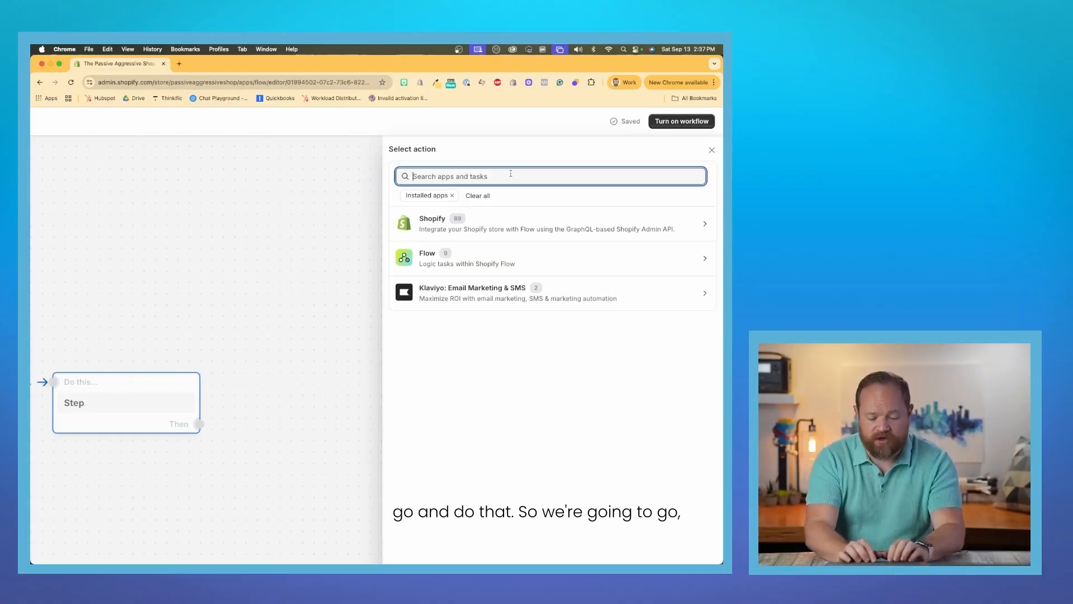
type("for loop")
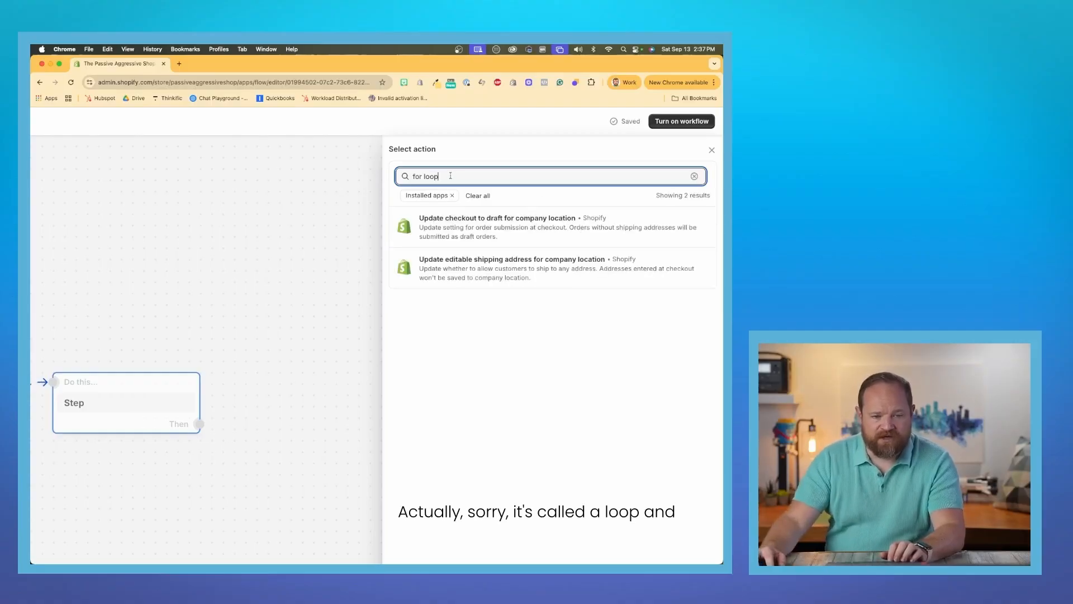
key("BackSpace")
type("lop")
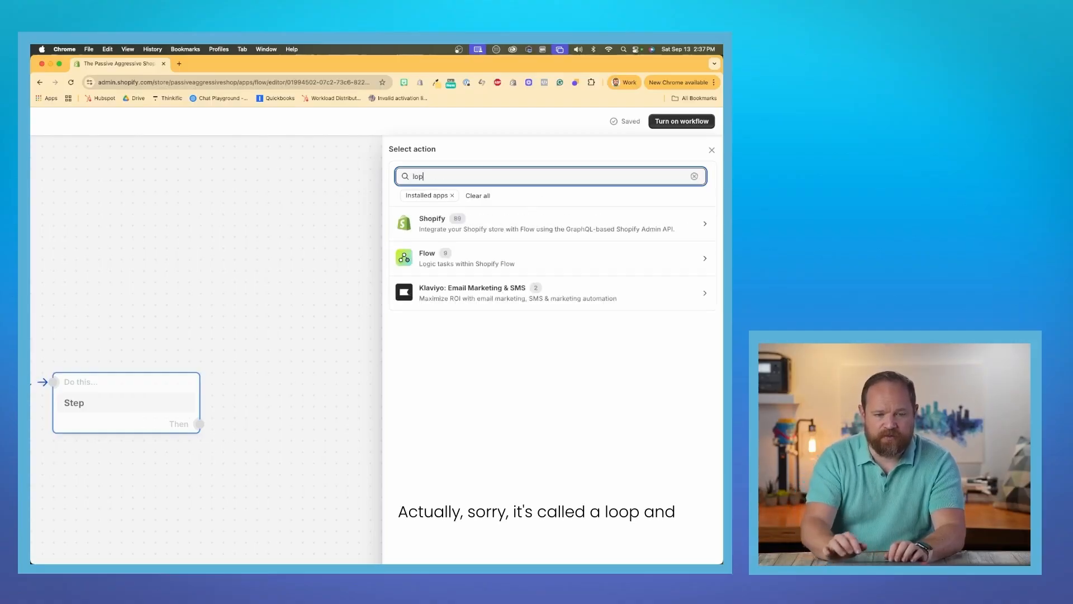
key("BackSpace")
type("o")
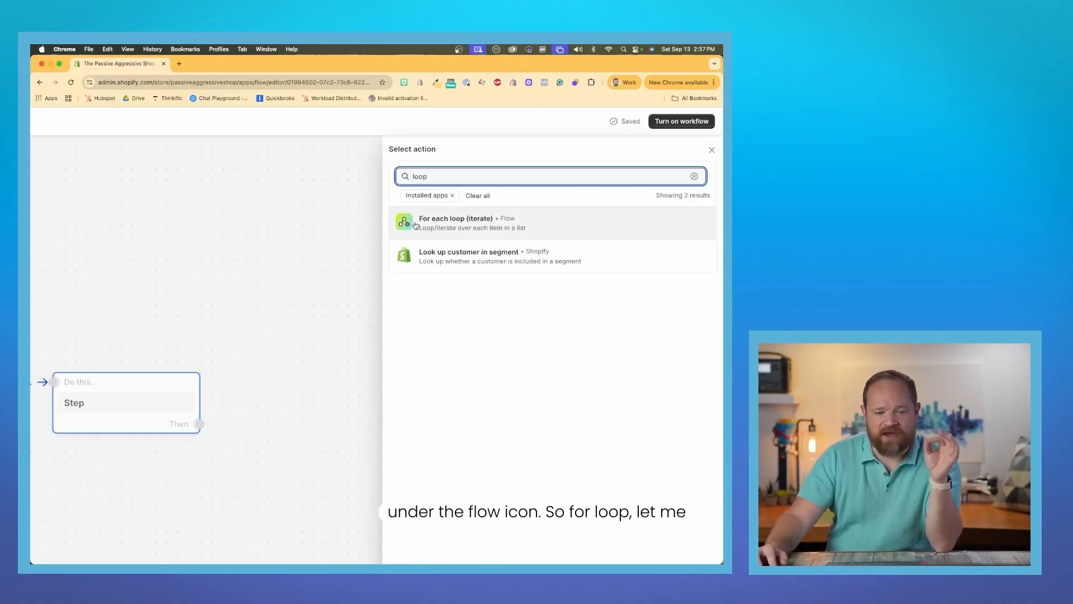
scroll(459, 228, "up", 5)
scroll(459, 227, "right", 4)
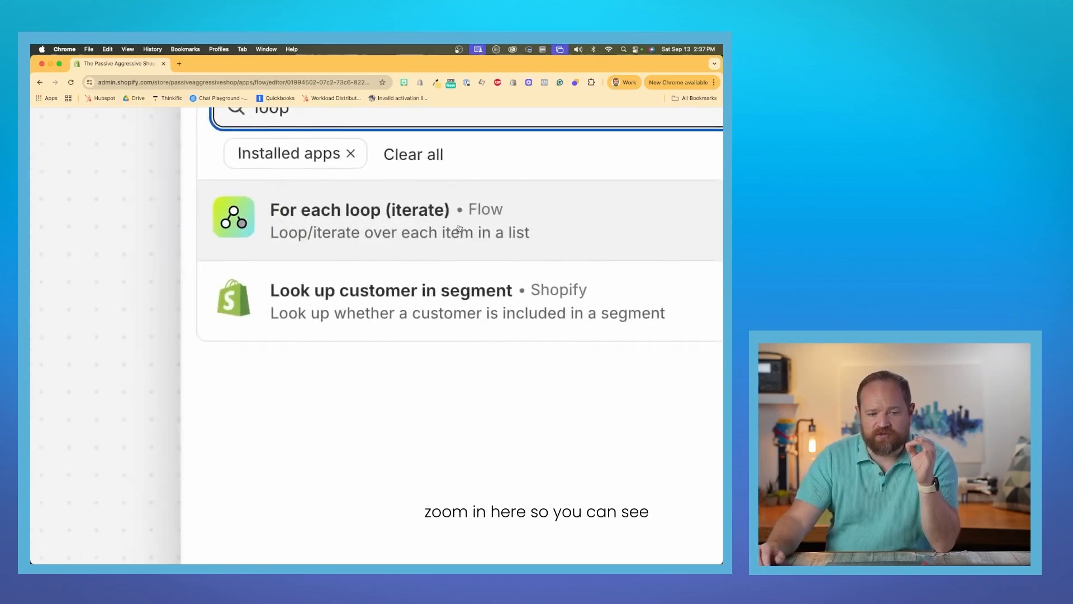
scroll(460, 227, "up", 2)
scroll(459, 227, "down", 5)
left_click(263, 309)
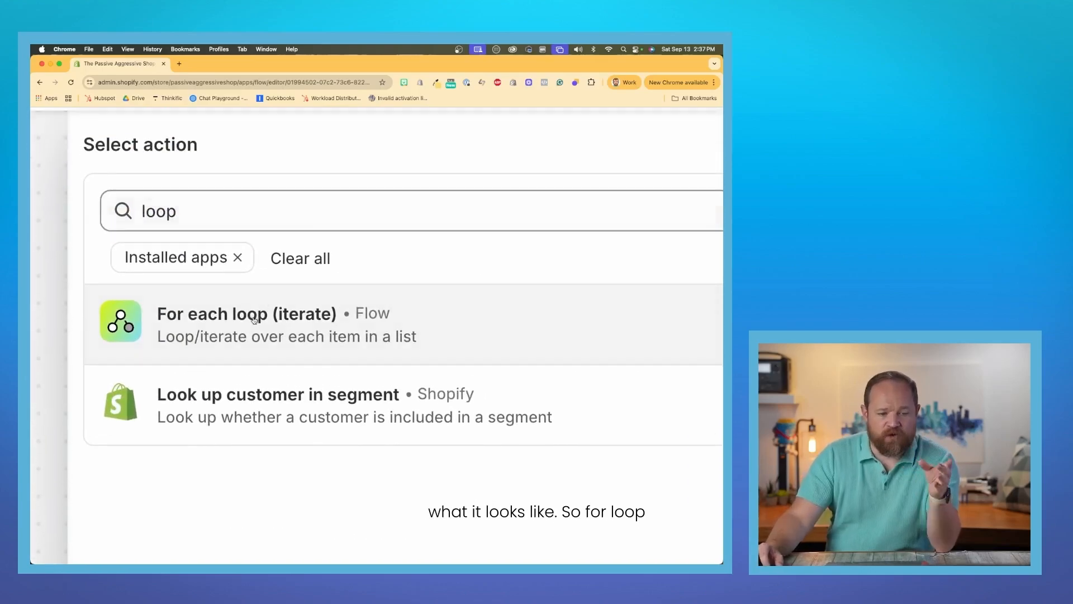
Set the loop's items to the order's lineItems variable, searching within order for "line item".
scroll(364, 318, "up", 5)
scroll(366, 319, "down", 5)
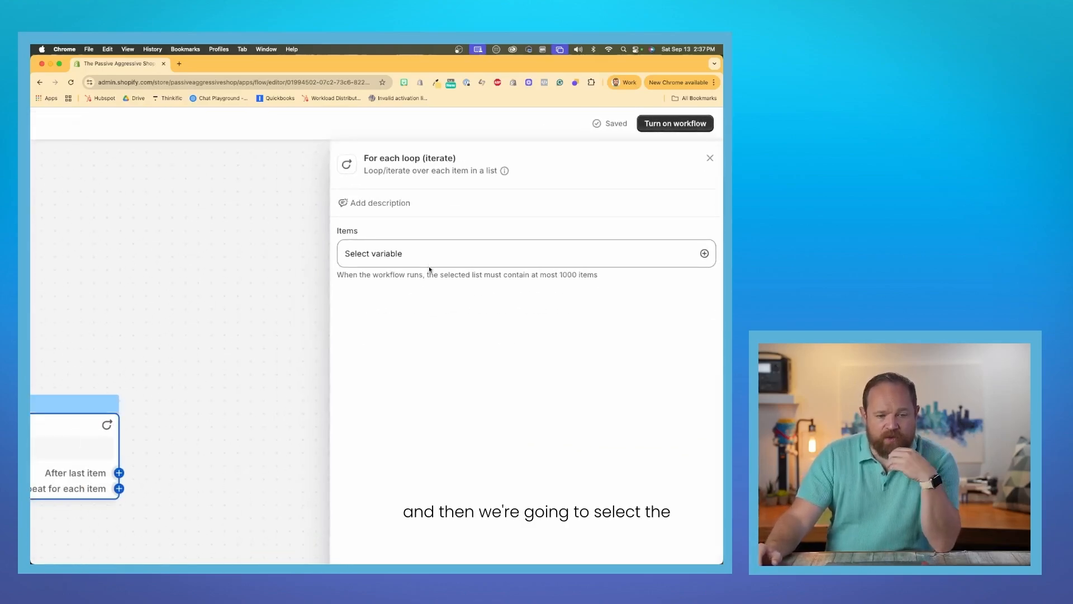
left_click(431, 261)
scroll(466, 262, "up", 2)
scroll(466, 261, "left", 4)
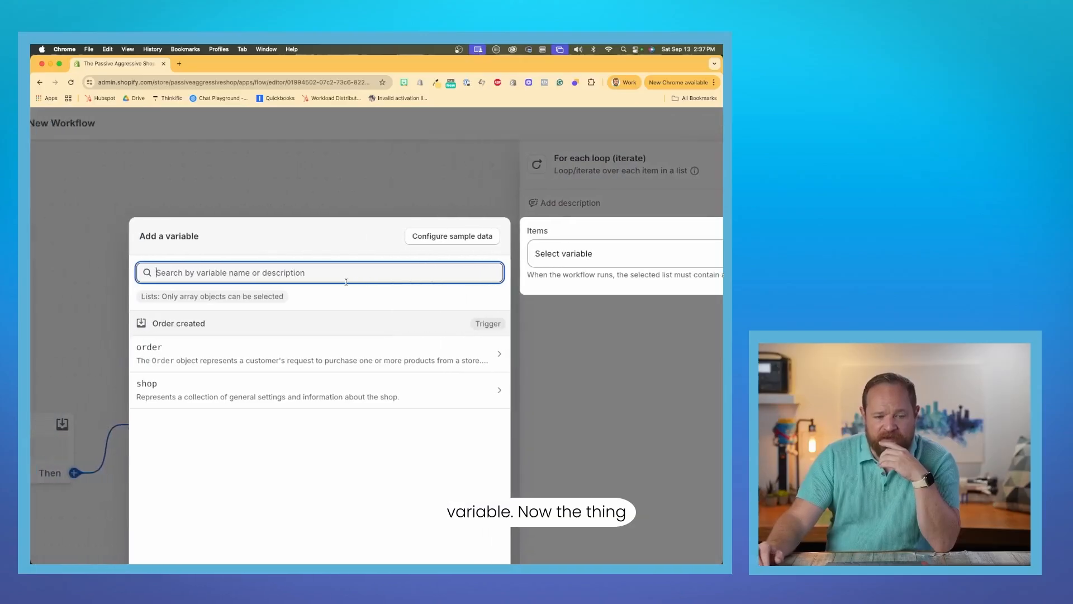
scroll(347, 312, "down", 2)
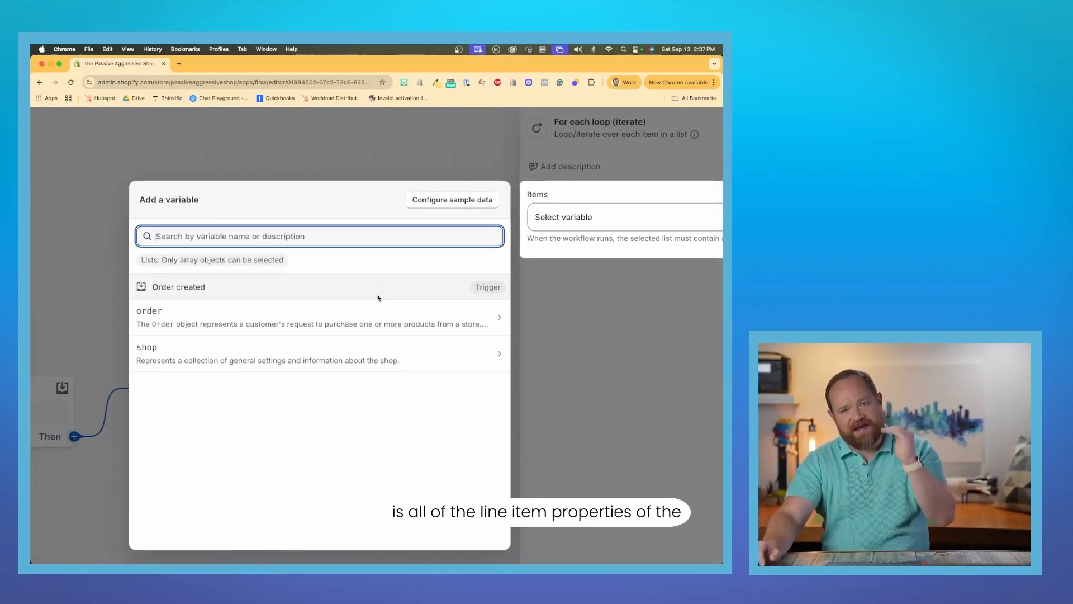
left_click(346, 322)
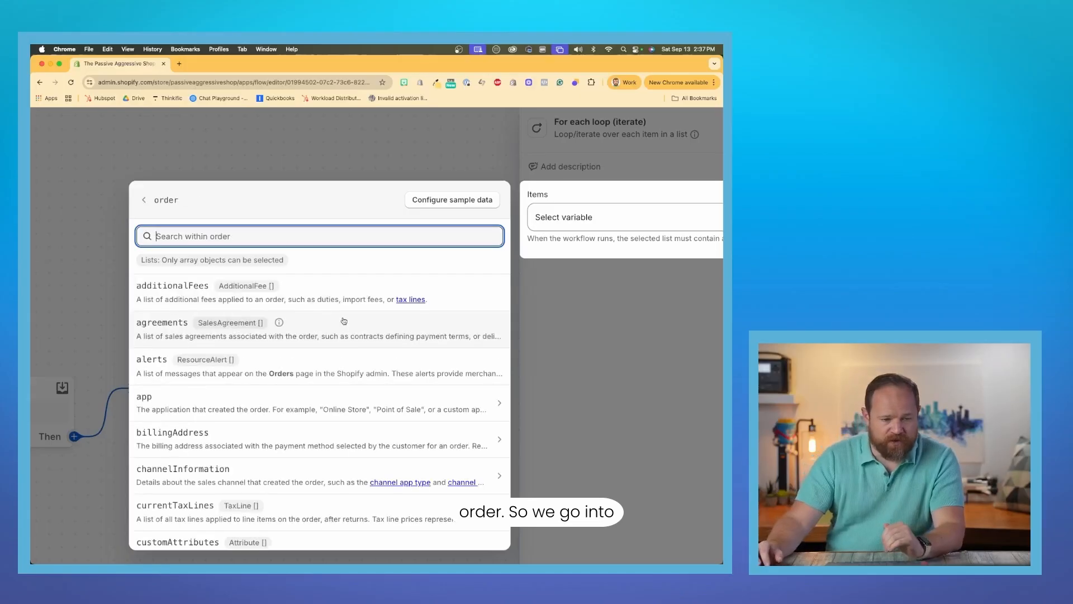
type("line item")
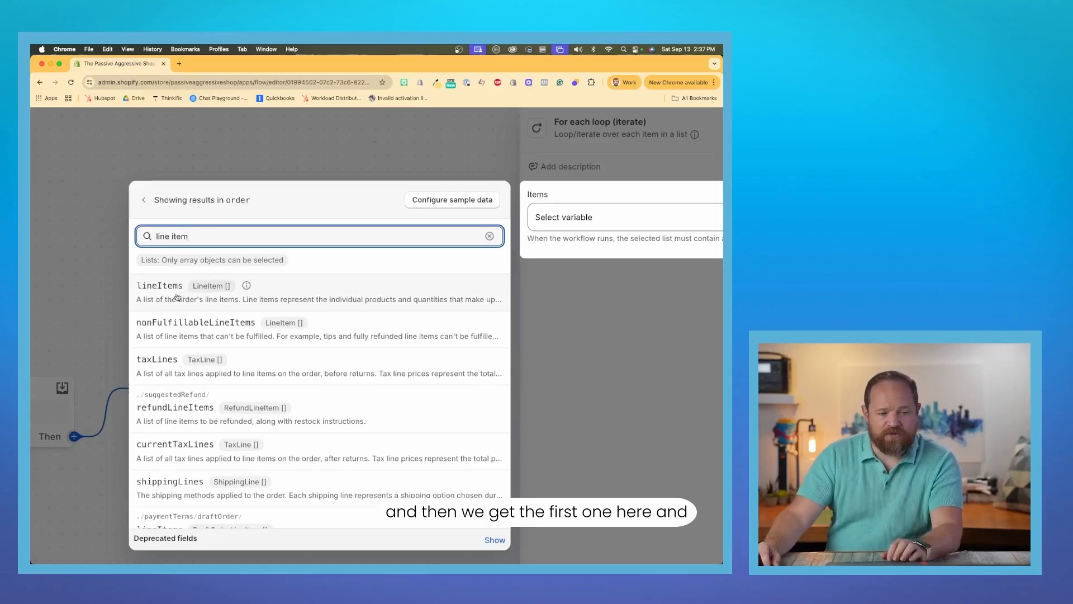
left_click(177, 297)
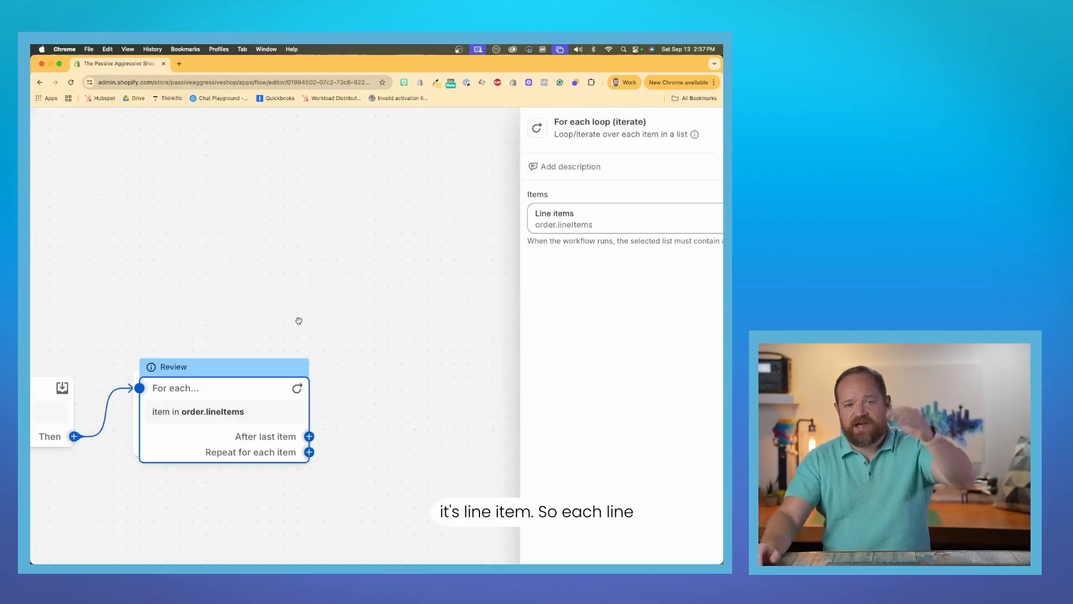
Add Shopify's Add product to collections action to the loop's Repeat for each item branch, searching for "add product".
left_click_drag(325, 397, 318, 383)
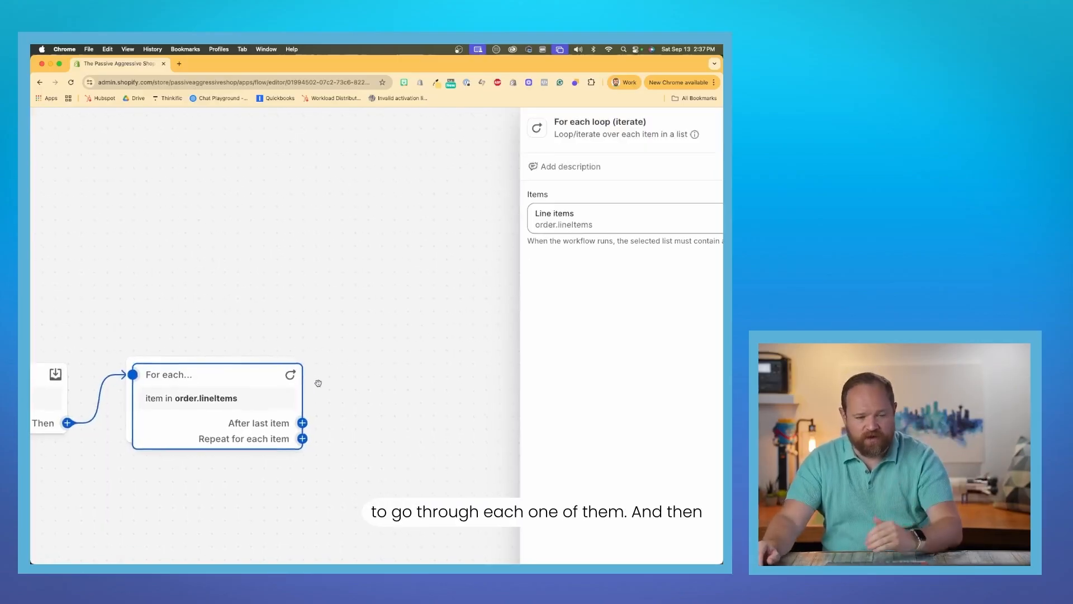
scroll(318, 383, "down", 3)
scroll(318, 383, "up", 4)
scroll(318, 383, "down", 1)
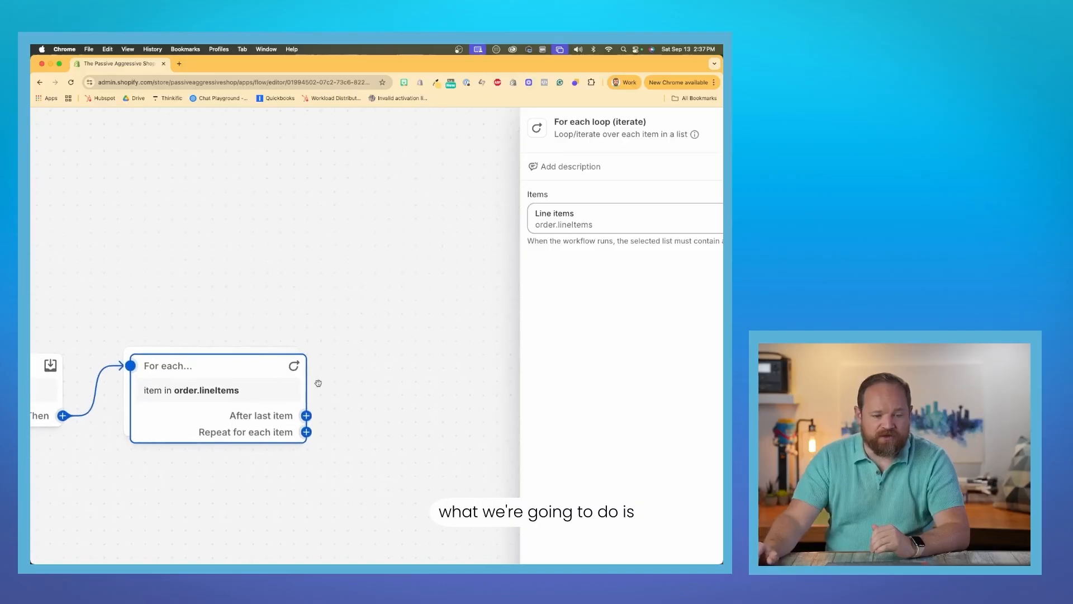
scroll(318, 383, "down", 1)
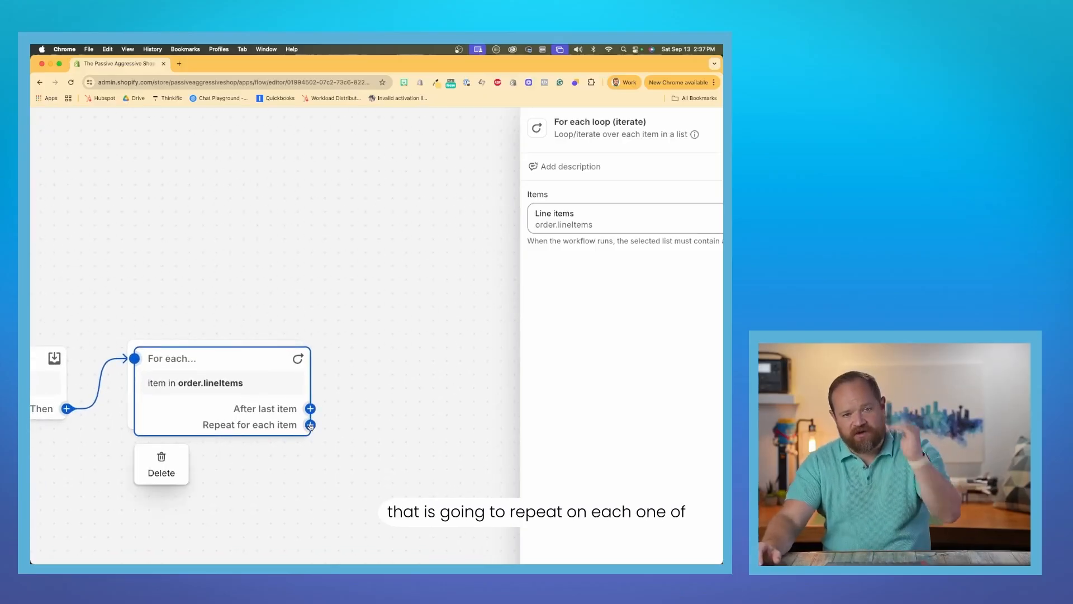
left_click(311, 425)
left_click(411, 427)
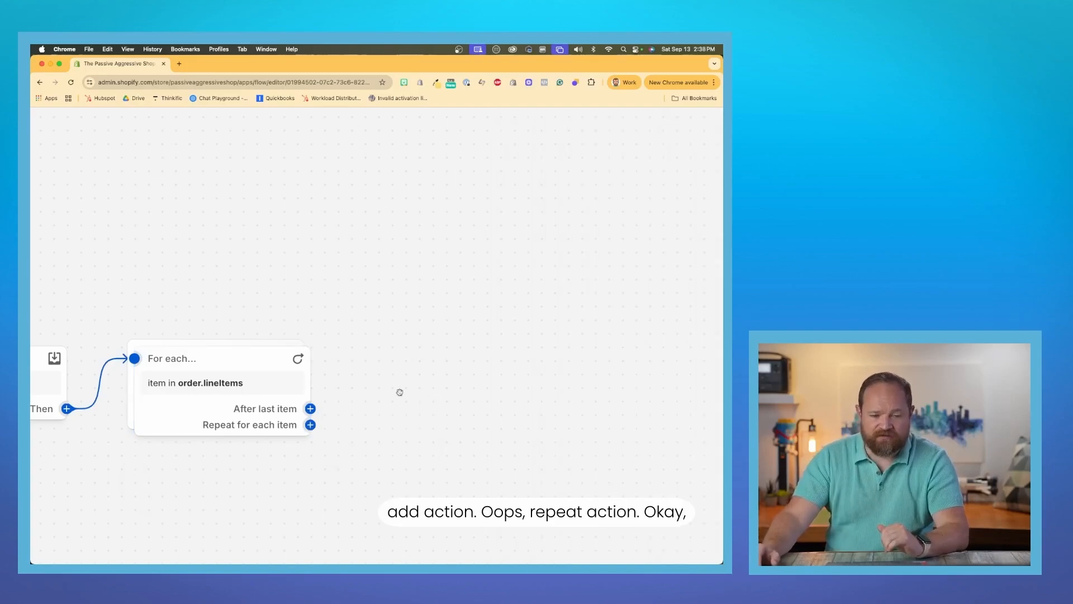
left_click(311, 425)
left_click(403, 420)
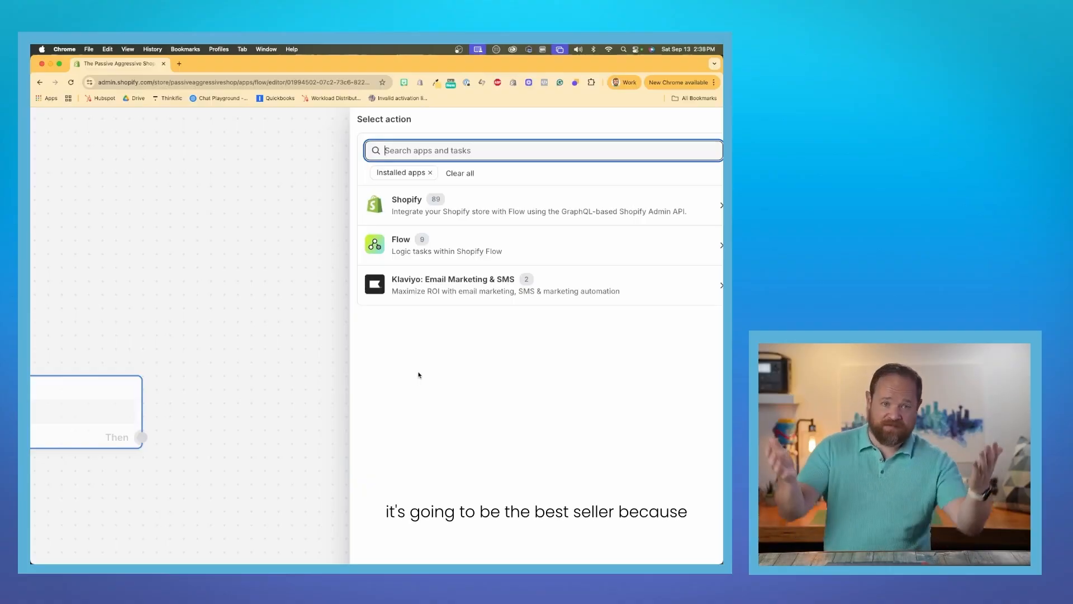
left_click(490, 212)
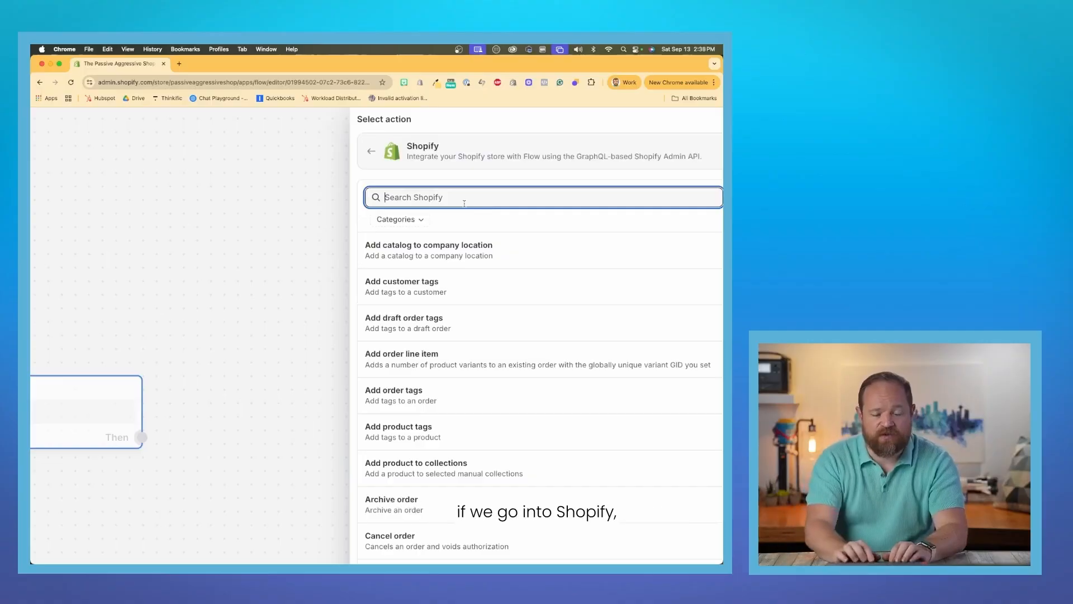
type("a")
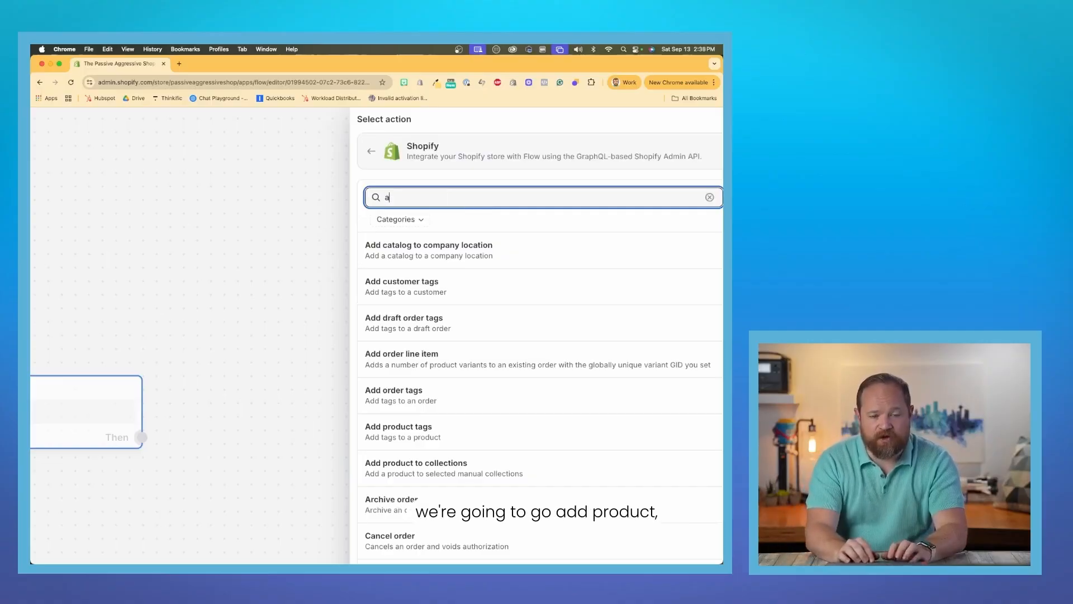
type("dd product")
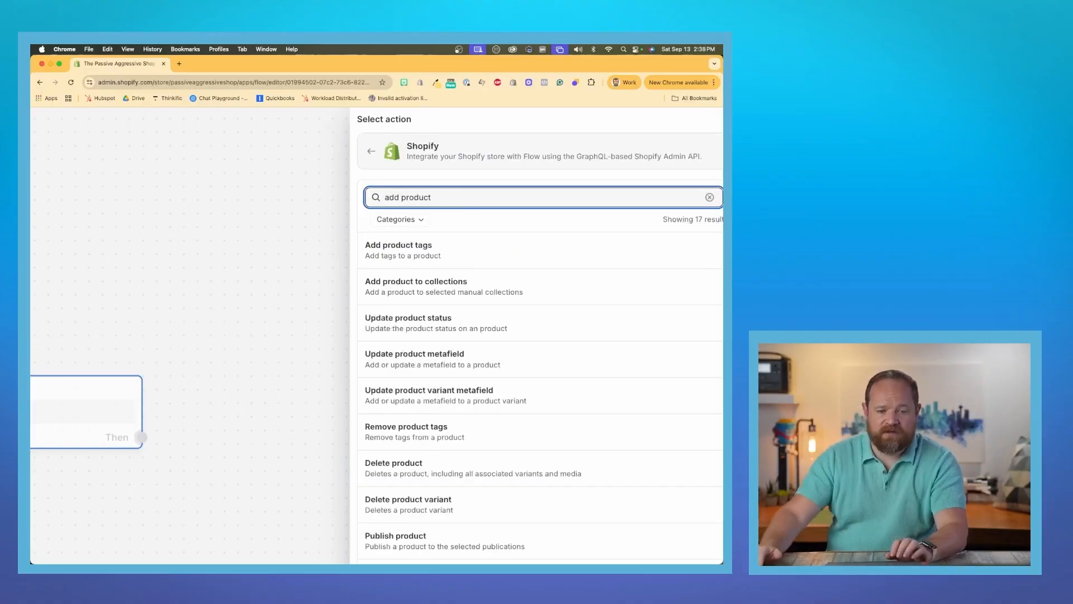
left_click(481, 287)
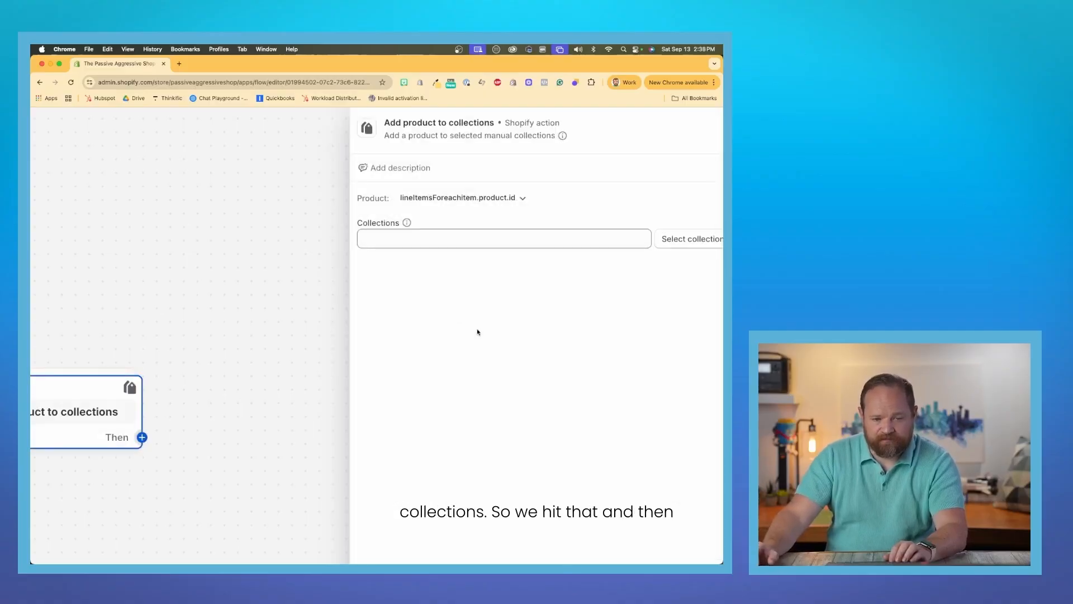
Select Best Sellers as the collection for the Add product to collections action and close its settings.
left_click(670, 242)
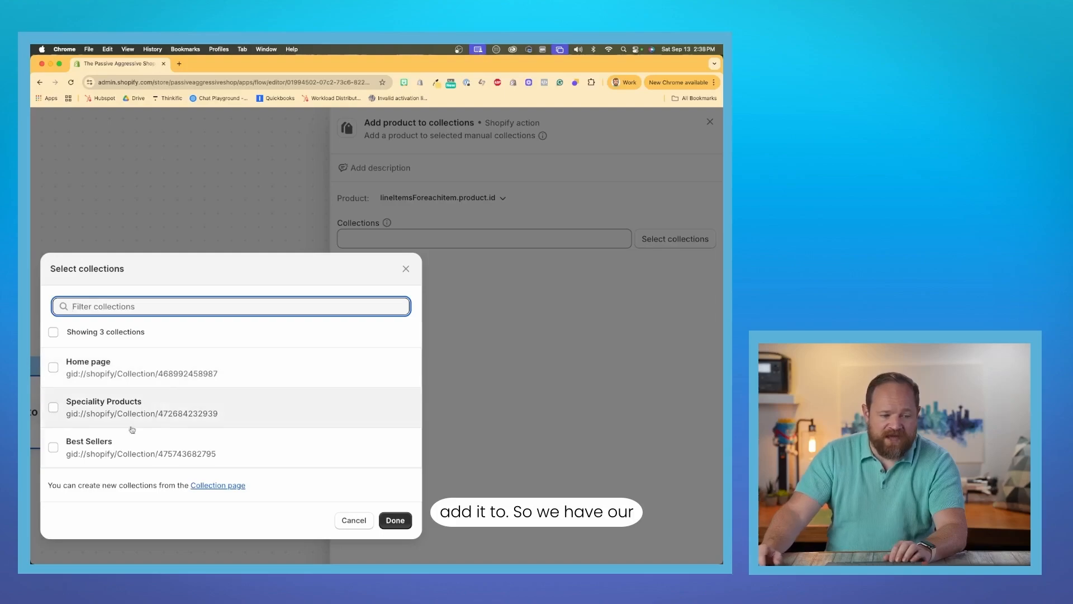
left_click(93, 443)
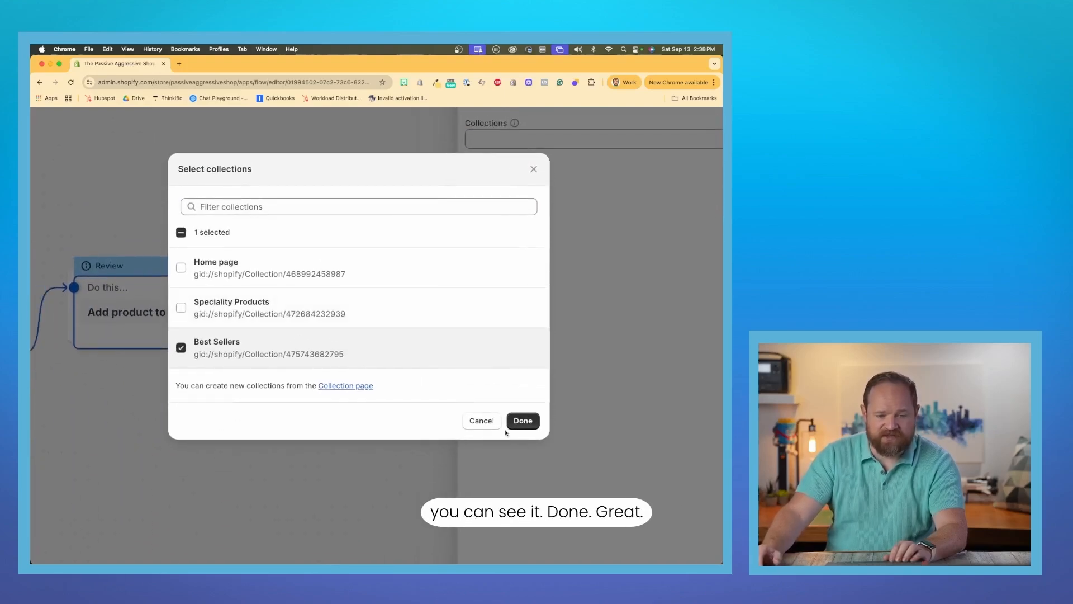
left_click(515, 422)
scroll(433, 384, "down", 5)
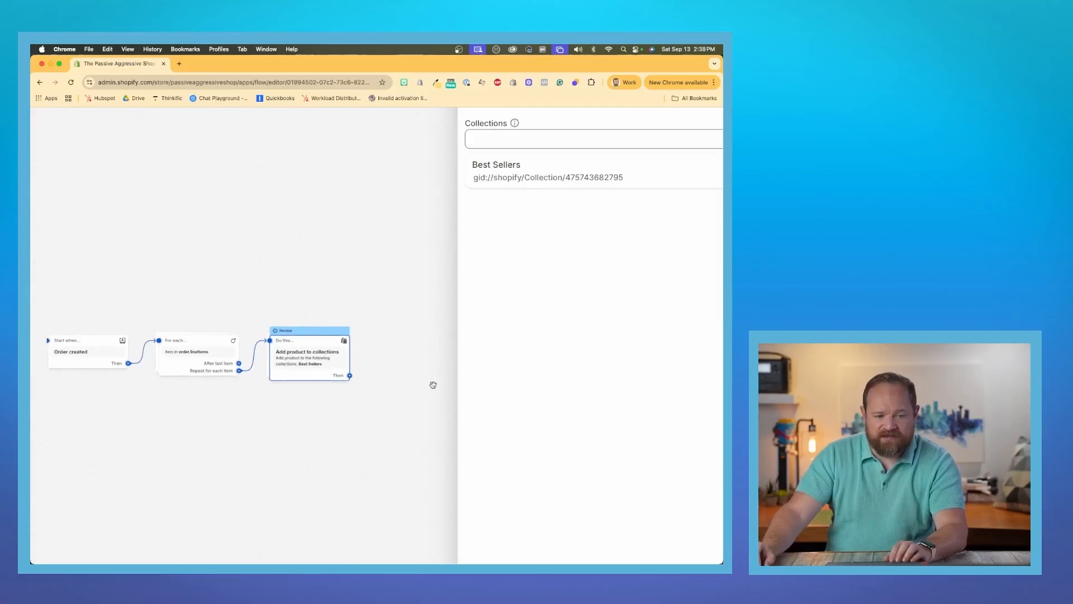
scroll(433, 384, "up", 2)
left_click(442, 322)
Review the workflow from the Order created trigger through the line items loop to the Add product to collections action.
scroll(557, 324, "down", 2)
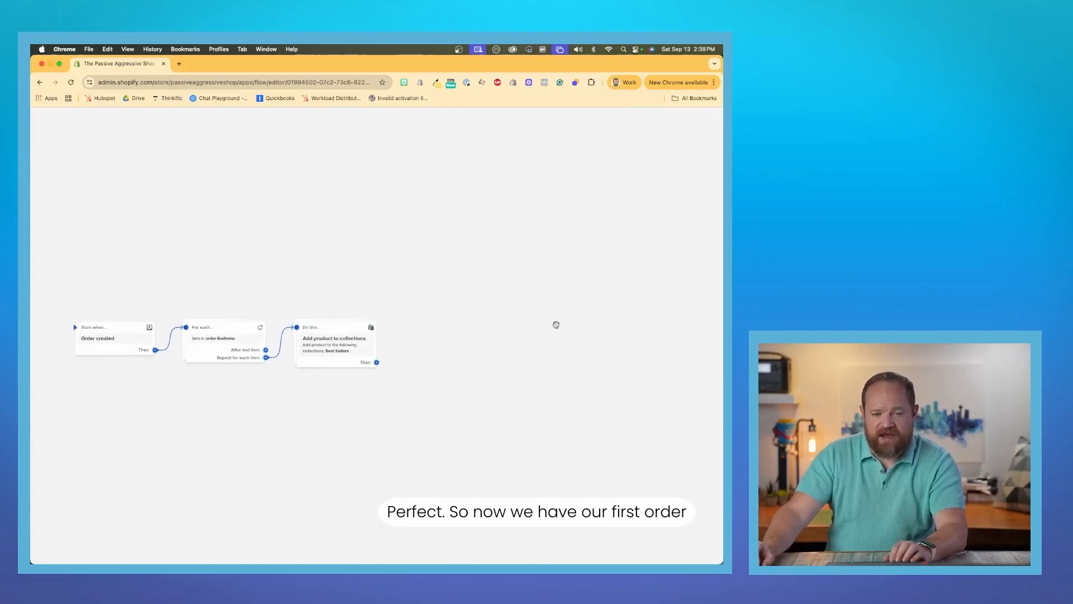
scroll(424, 345, "left", 3)
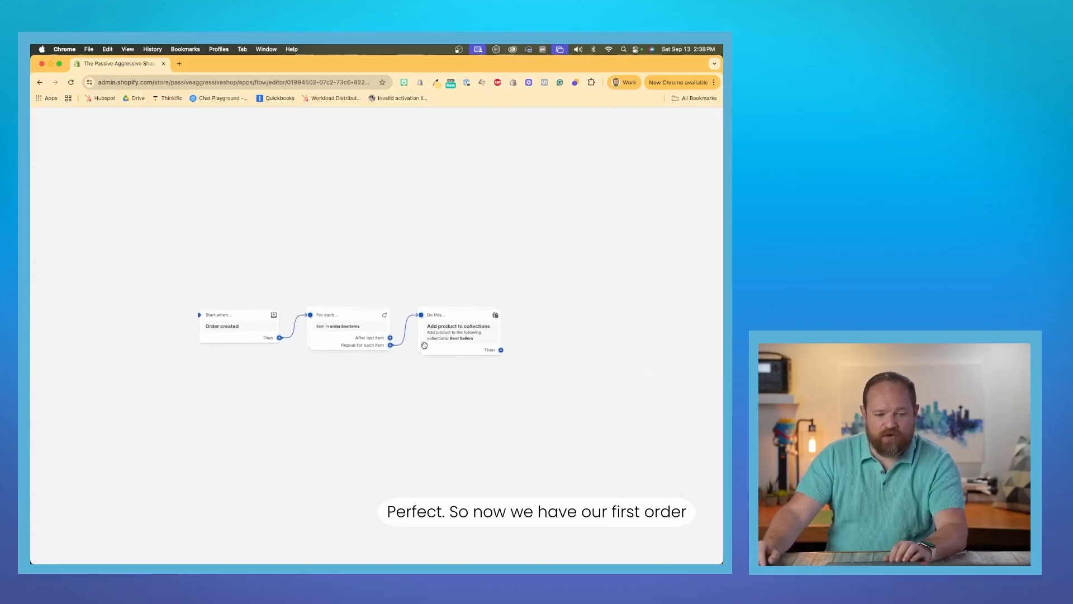
scroll(424, 345, "up", 3)
scroll(425, 348, "left", 3)
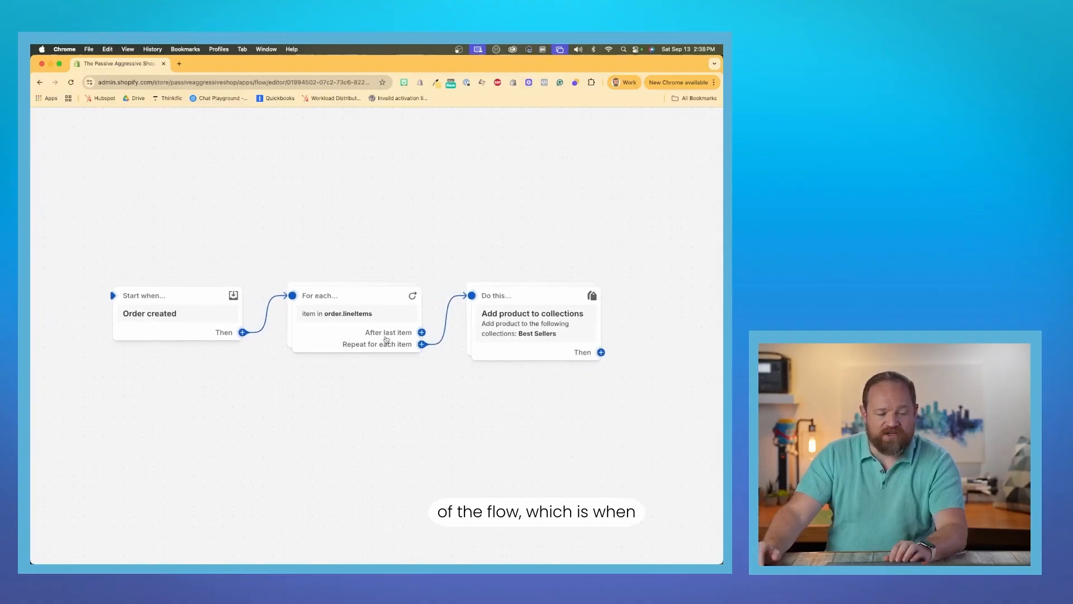
mouse_move(172, 307)
mouse_move(344, 338)
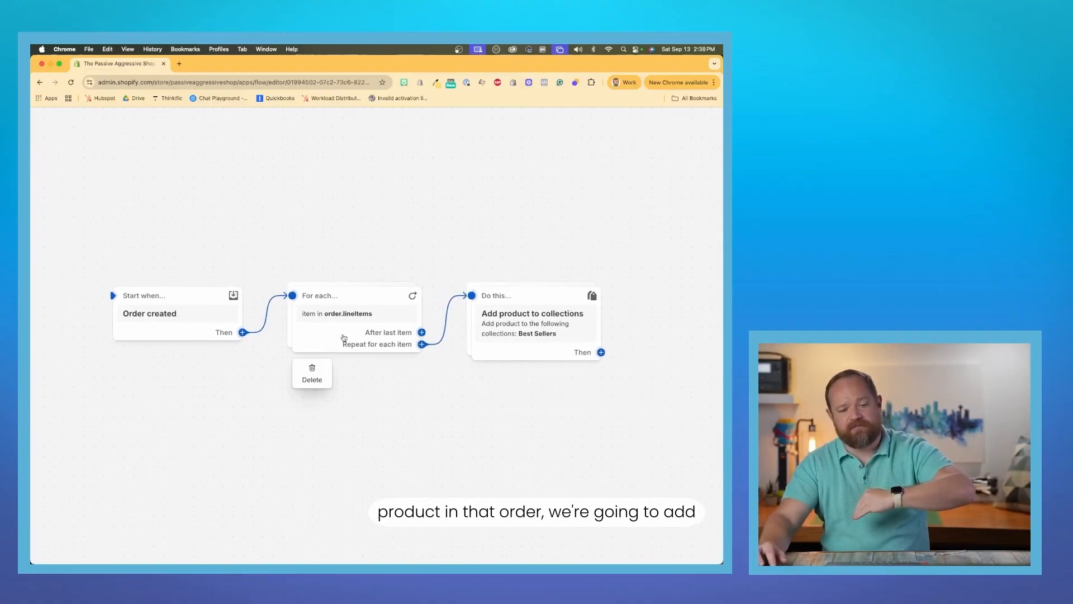
mouse_move(529, 323)
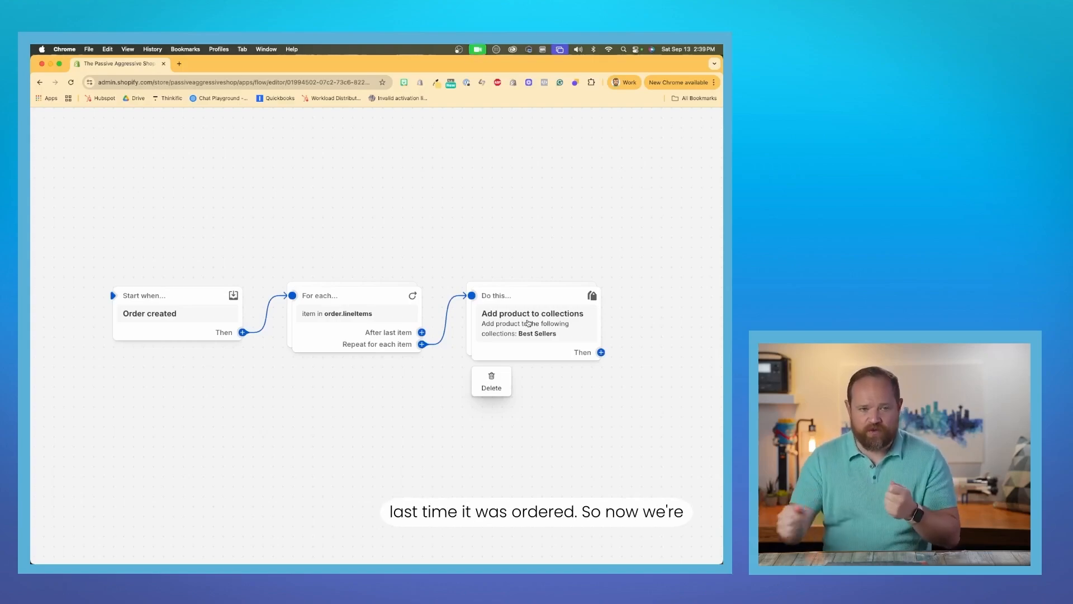
Add a second For each loop (iterate) from Flow's actions as a parallel branch of the Order created trigger.
left_click(242, 333)
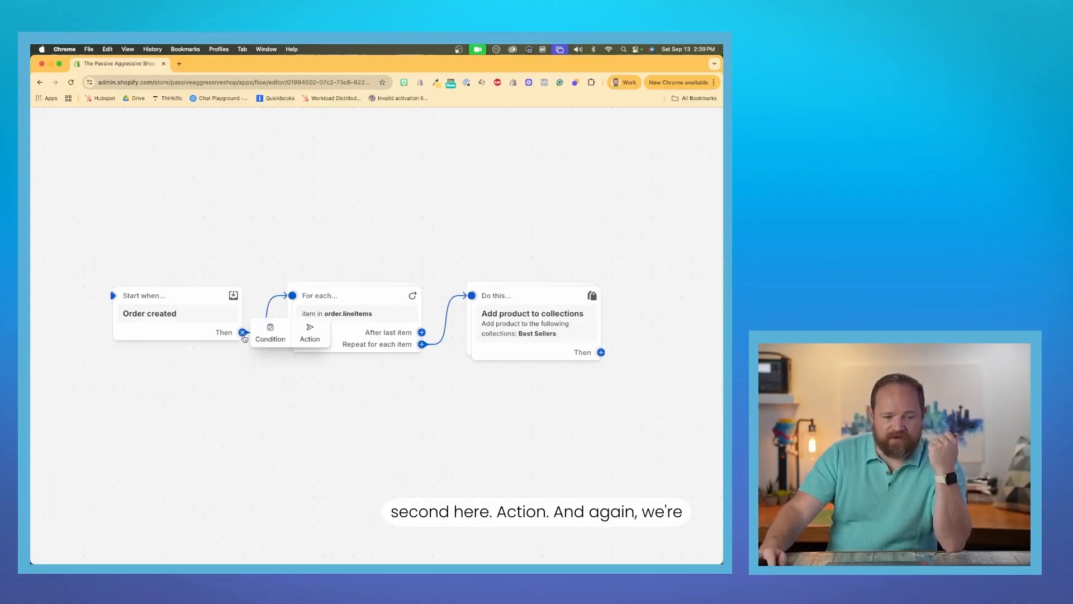
left_click(307, 336)
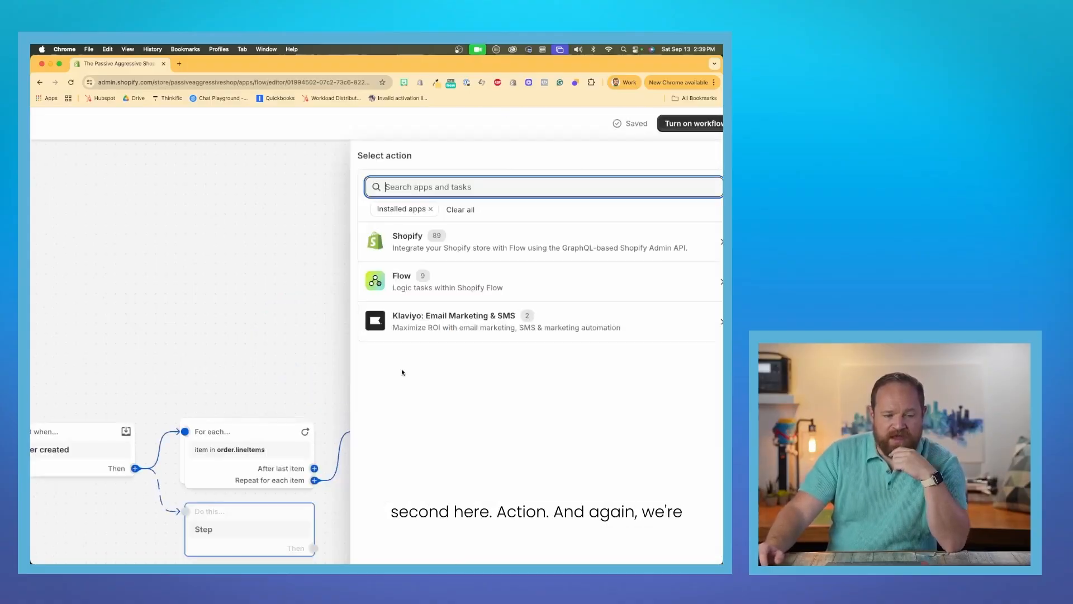
left_click(443, 282)
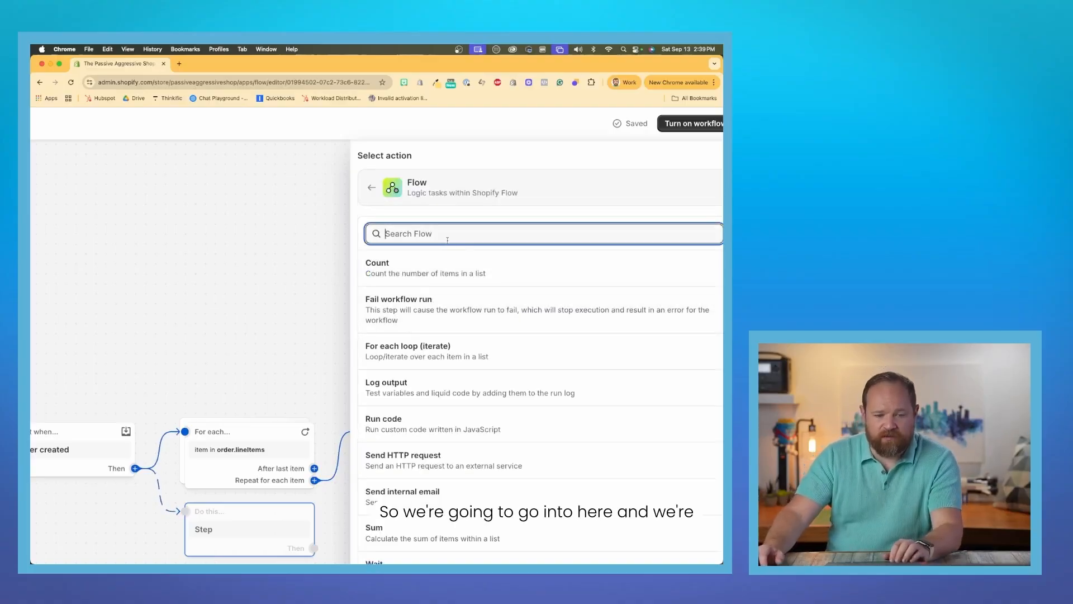
left_click(441, 358)
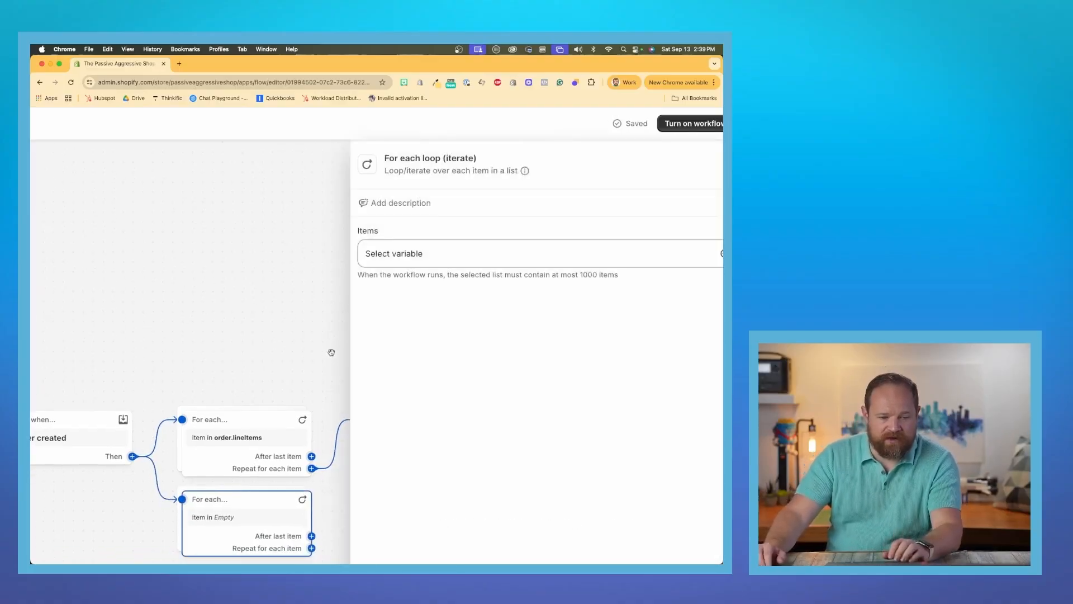
left_click(288, 349)
scroll(288, 349, "down", 4)
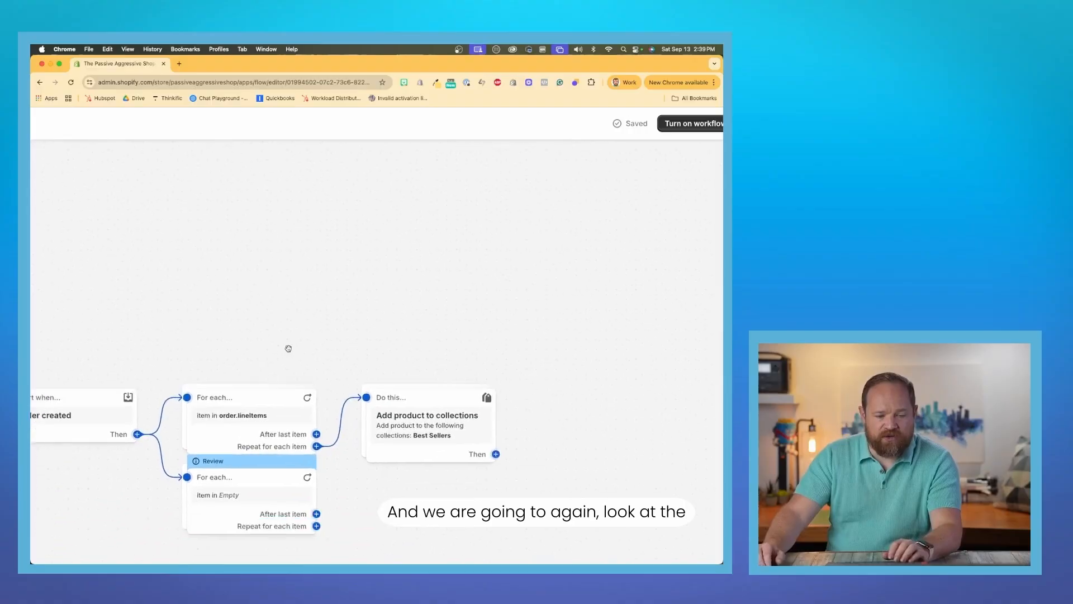
Set the second For each loop's items to the order's line items variable (order.lineItems), searching within order for "line item".
left_click(270, 330)
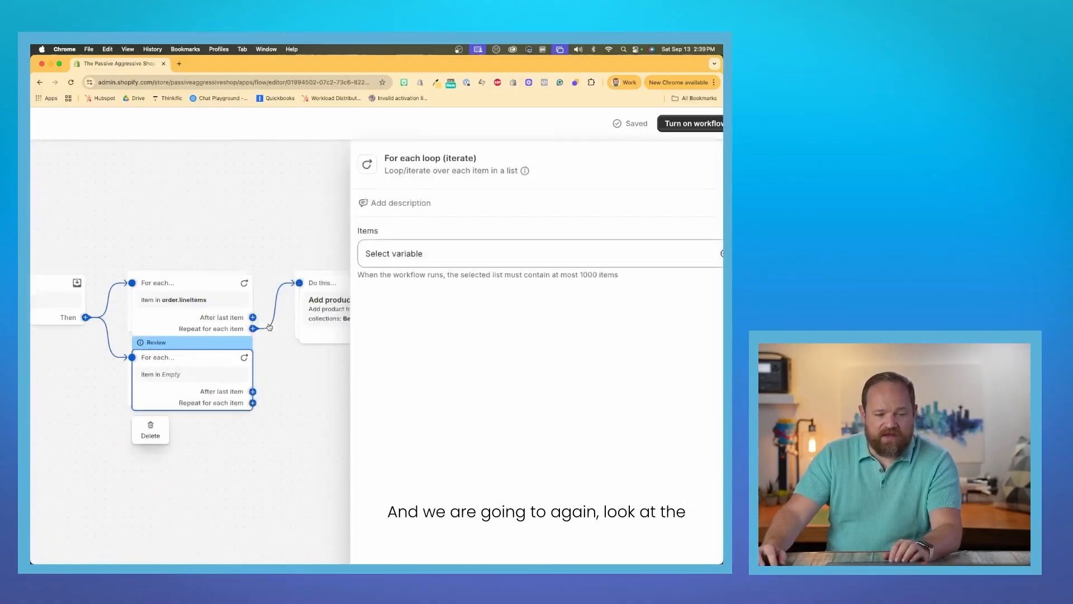
left_click(404, 257)
scroll(304, 295, "down", 4)
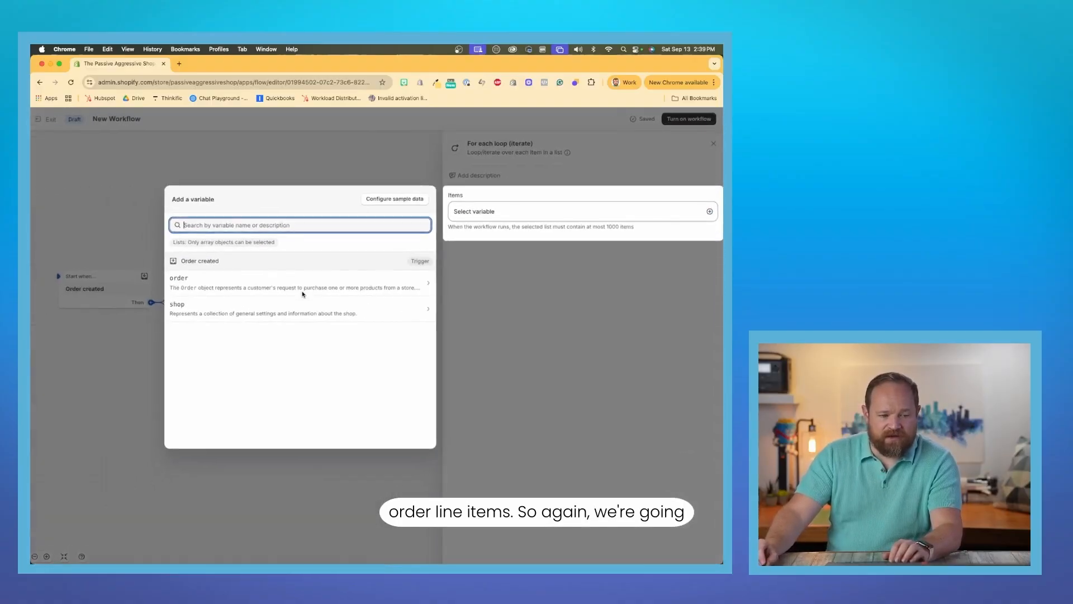
left_click(254, 283)
type("ll")
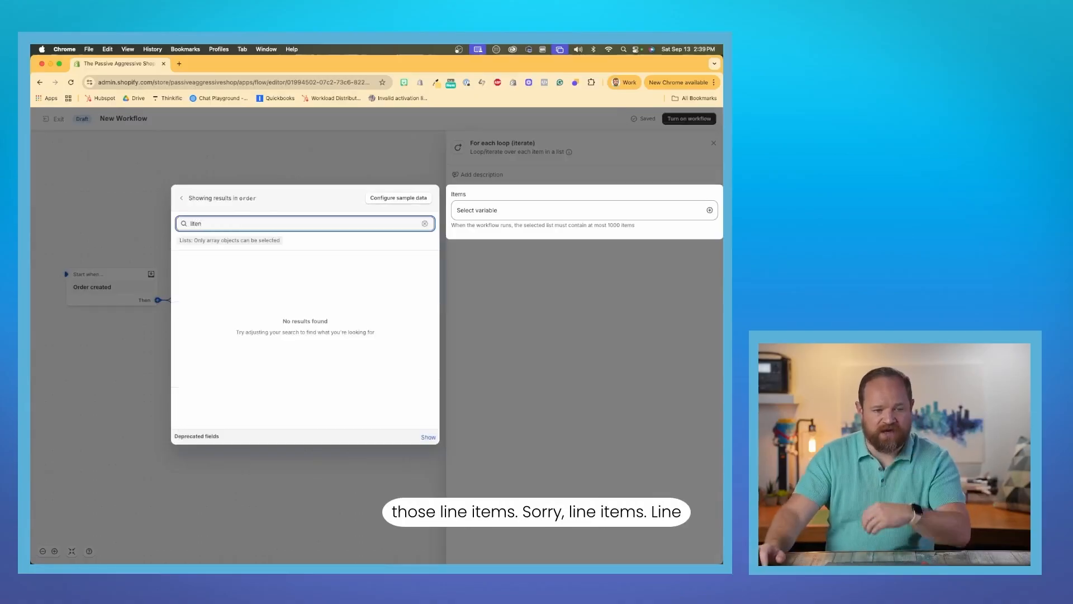
key("BackSpace")
type("l")
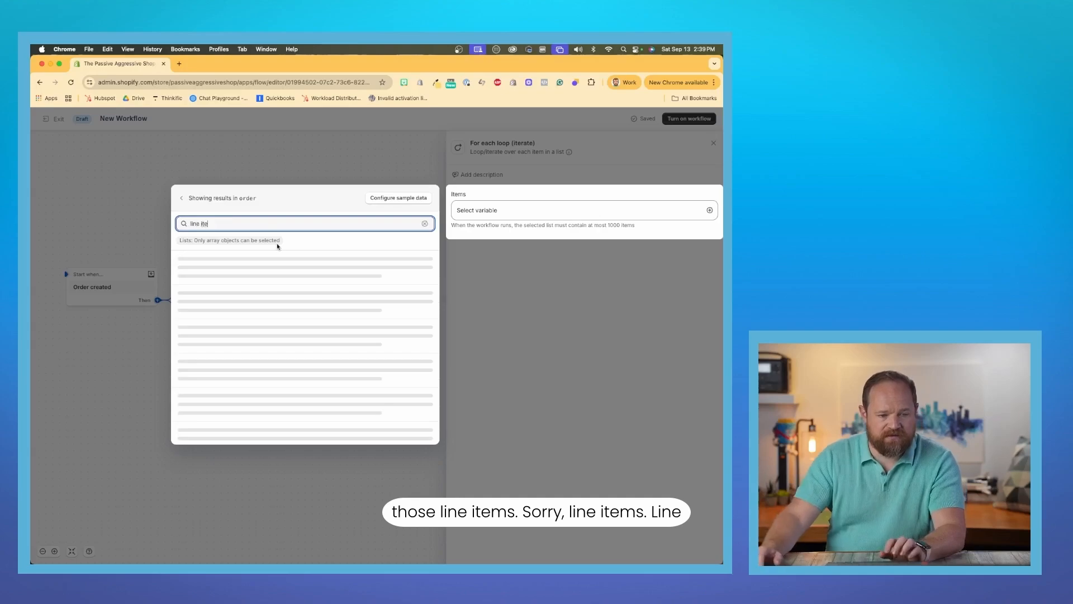
left_click(254, 256)
Move the second For each loop slightly lower on the canvas to separate it from the first, and close its settings.
mouse_move(252, 347)
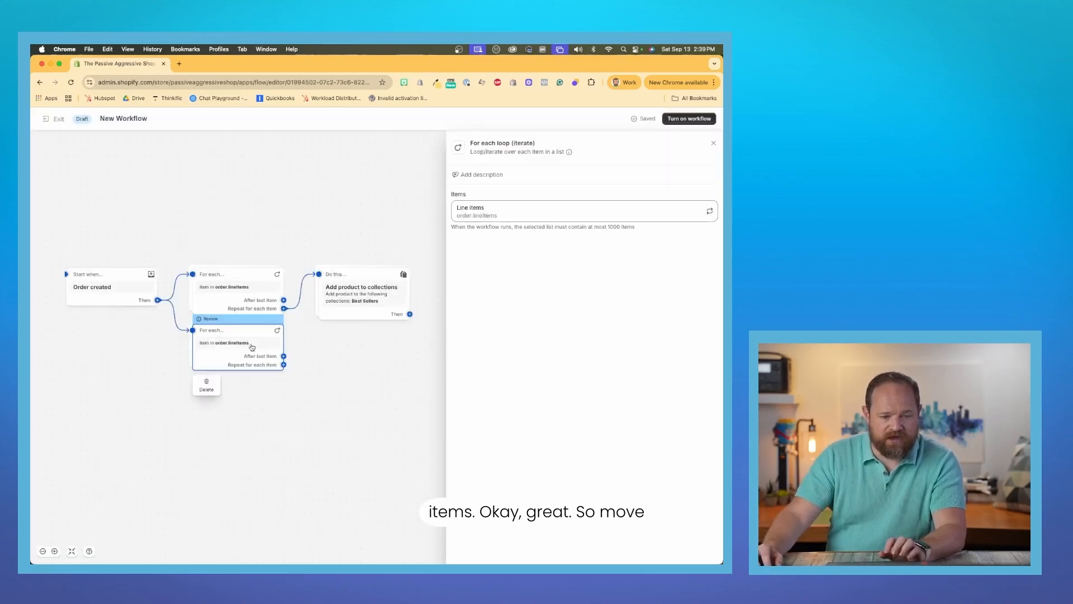
left_click_drag(253, 346, 253, 363)
scroll(253, 363, "up", 3)
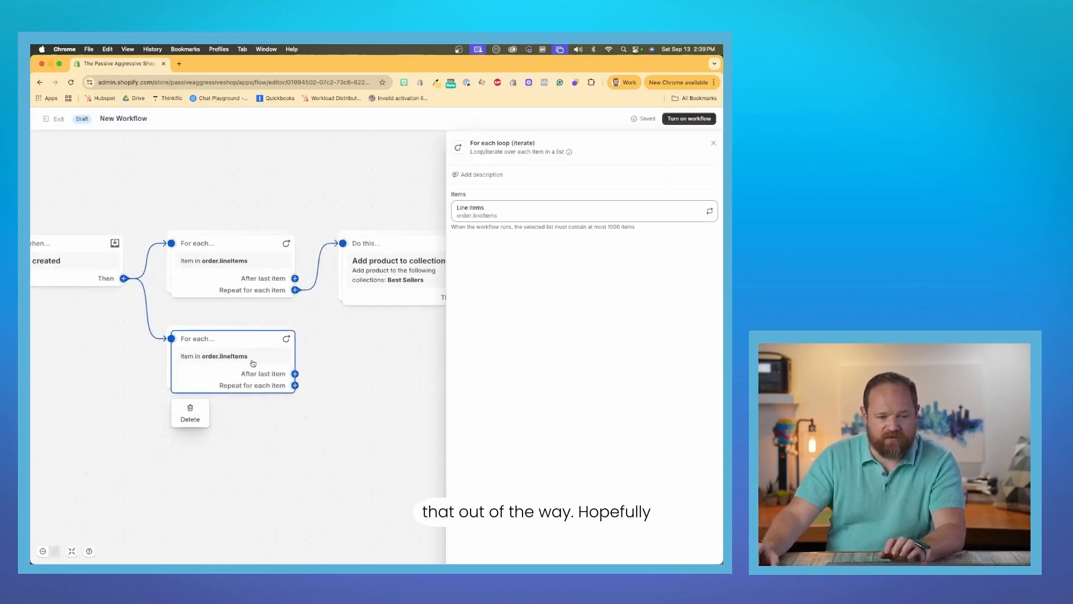
left_click(714, 144)
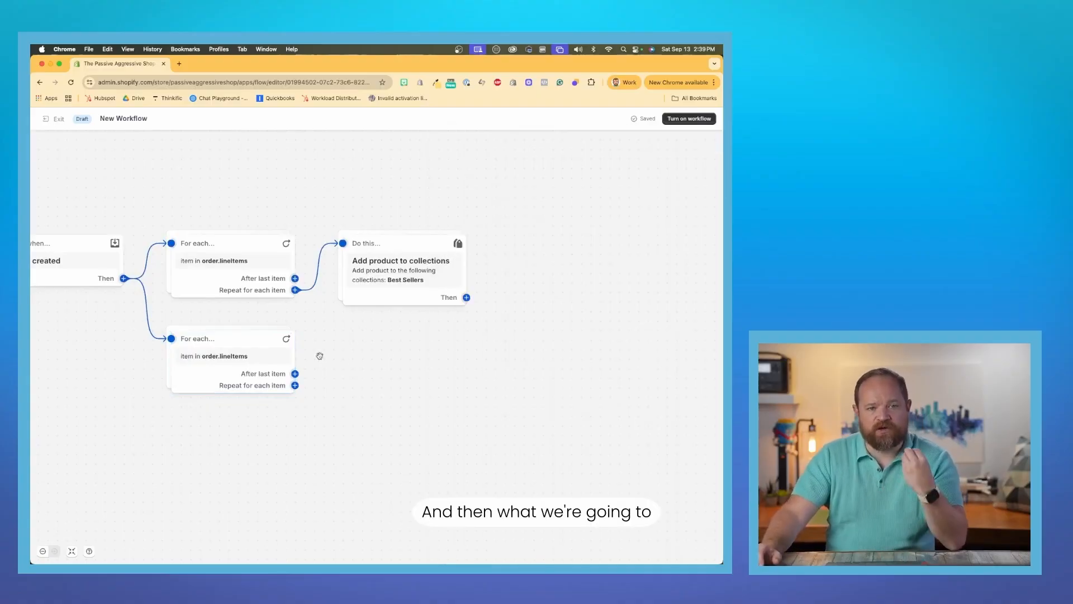
Add Shopify's Update product metafield action to the second loop's Repeat for each item branch, searching for "product metafield".
left_click(294, 385)
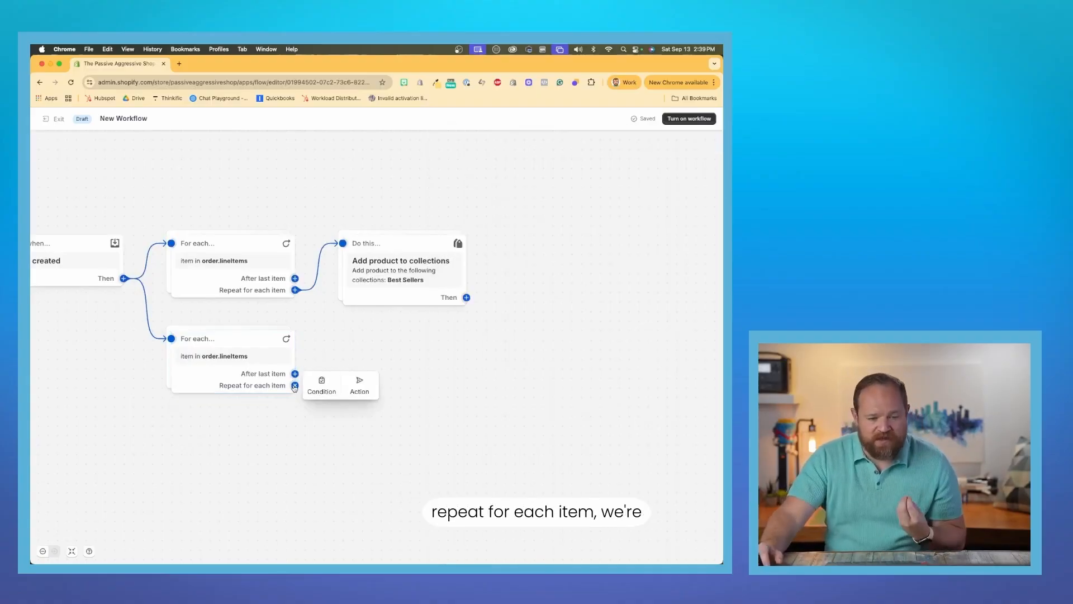
left_click(361, 384)
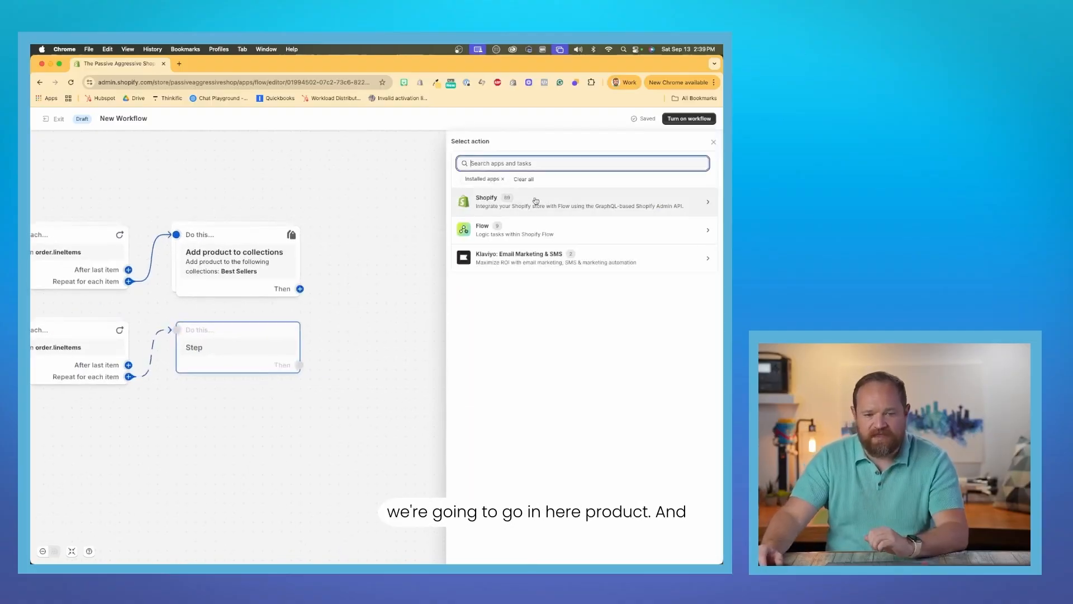
left_click(535, 197)
left_click(536, 197)
type("pr")
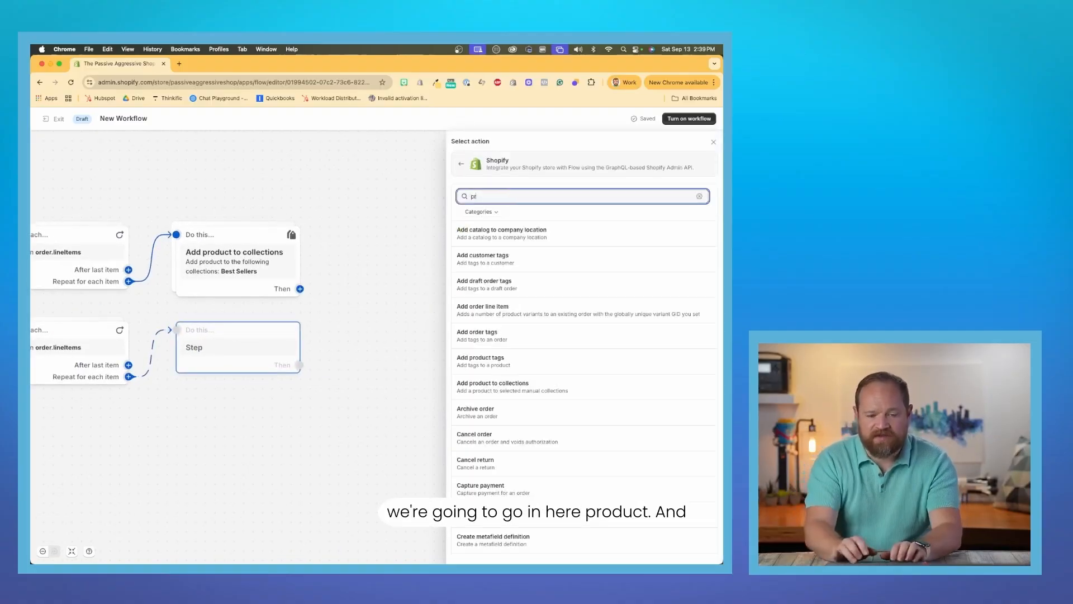
type("oduct metafi")
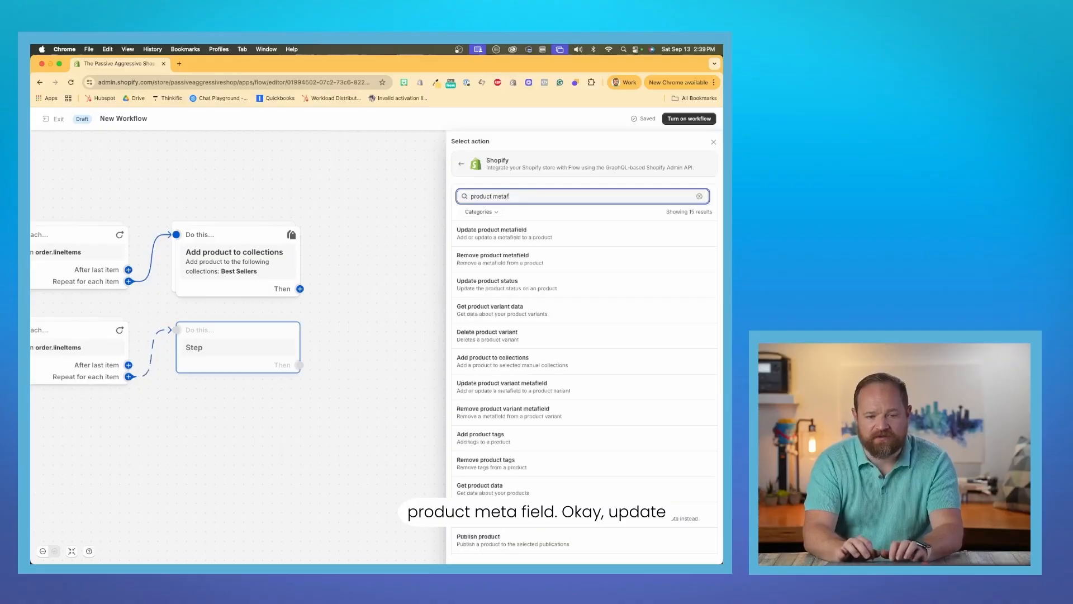
left_click(543, 226)
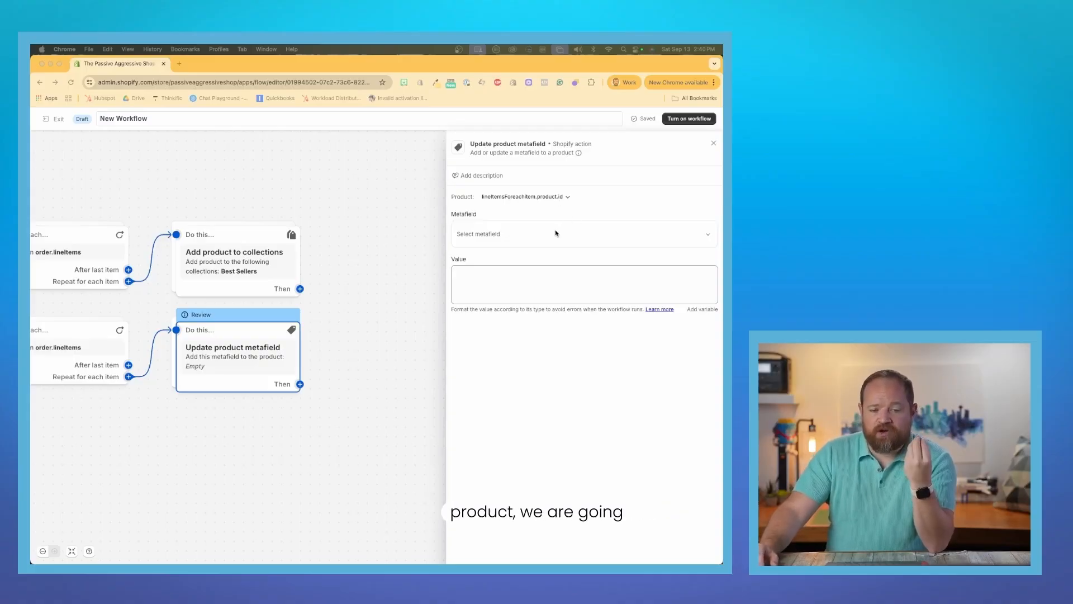
Choose the last purchased date demo metafield, set its value to {{order.createdAt}}, and close the action's settings.
left_click(542, 235)
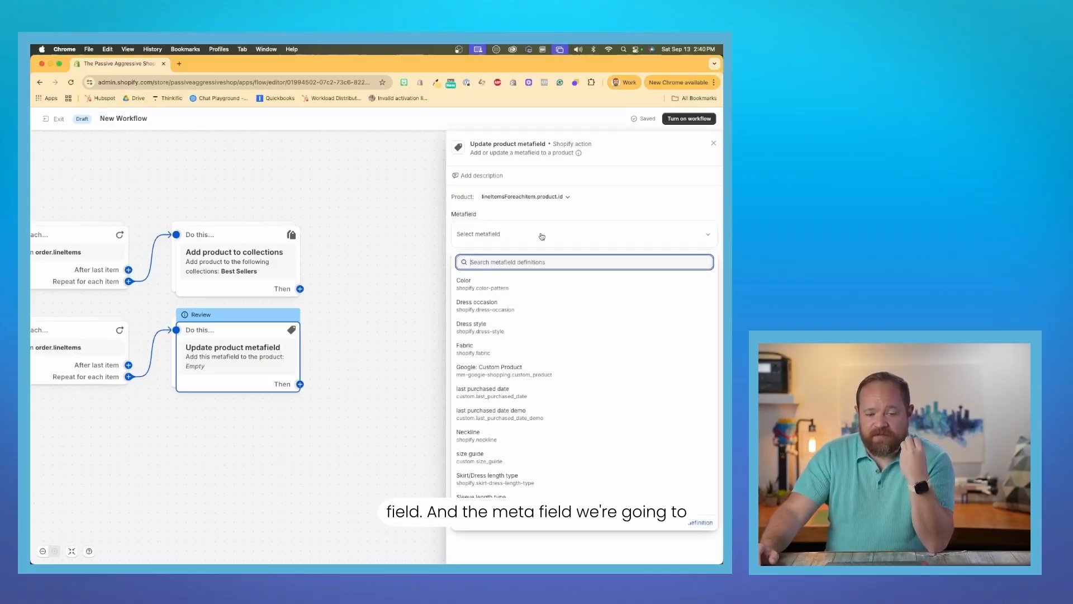
left_click(558, 414)
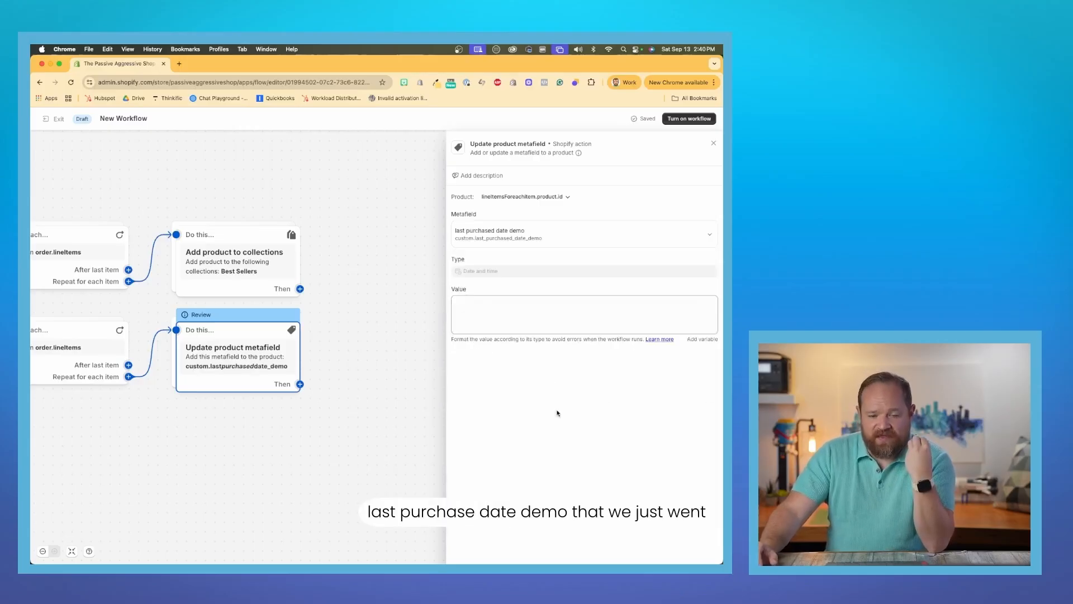
left_click(549, 321)
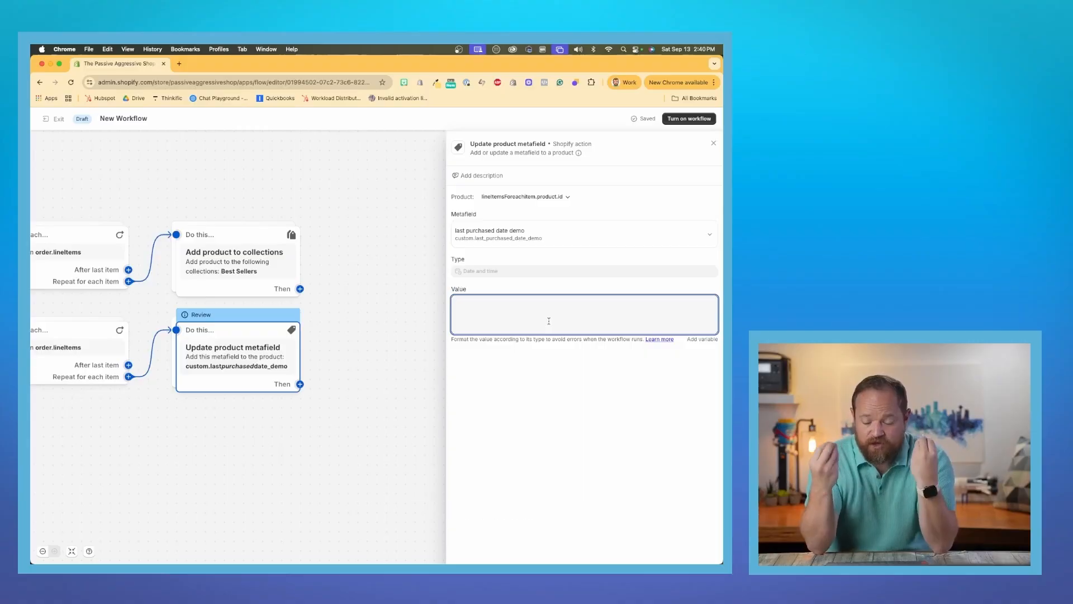
type("oder.createdAt}}")
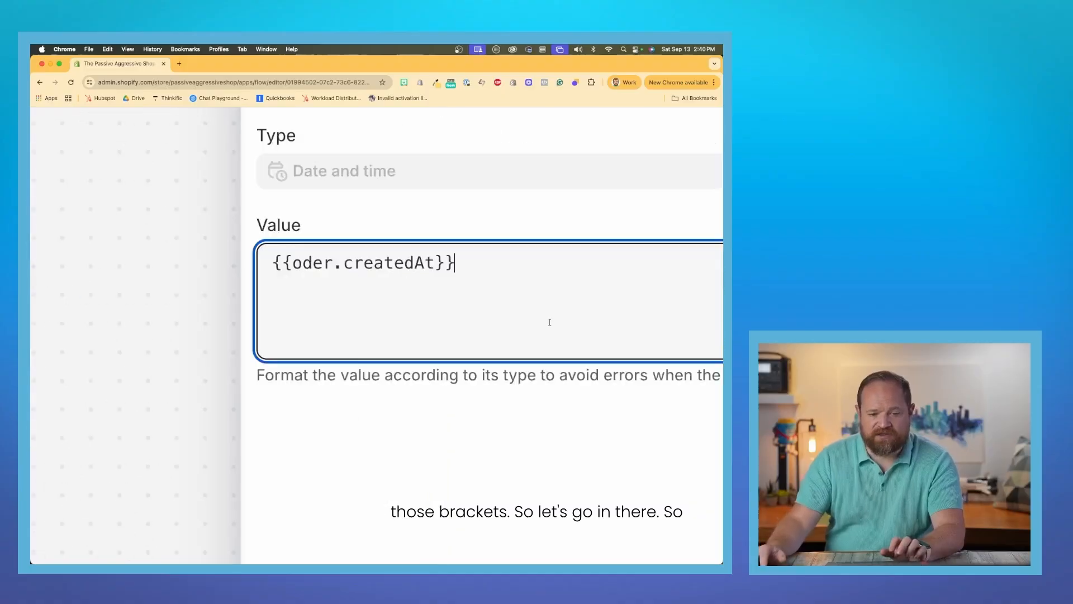
left_click(305, 263)
type("r")
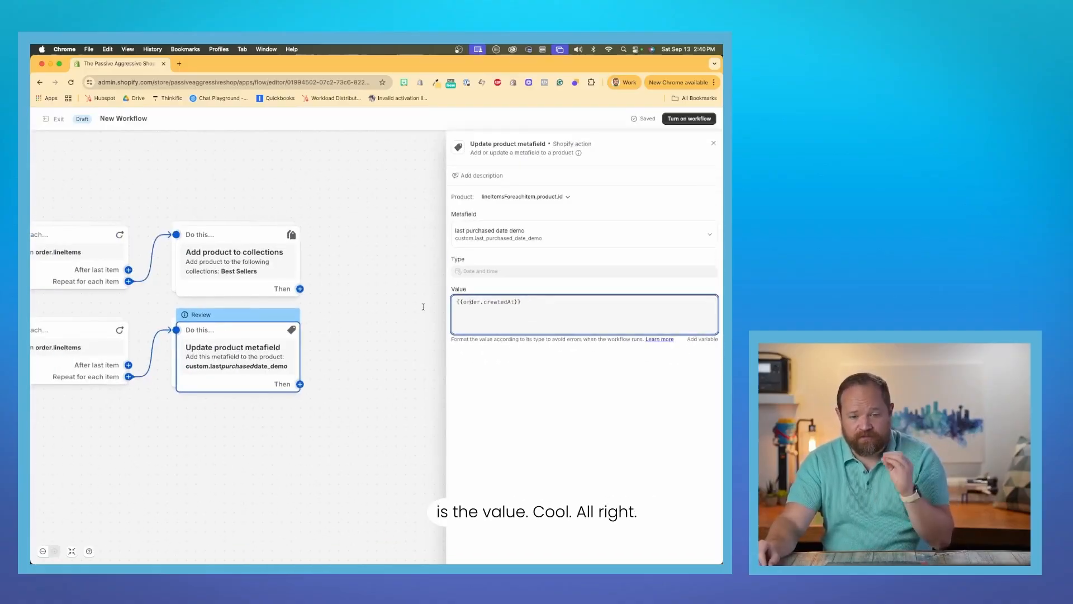
left_click(713, 143)
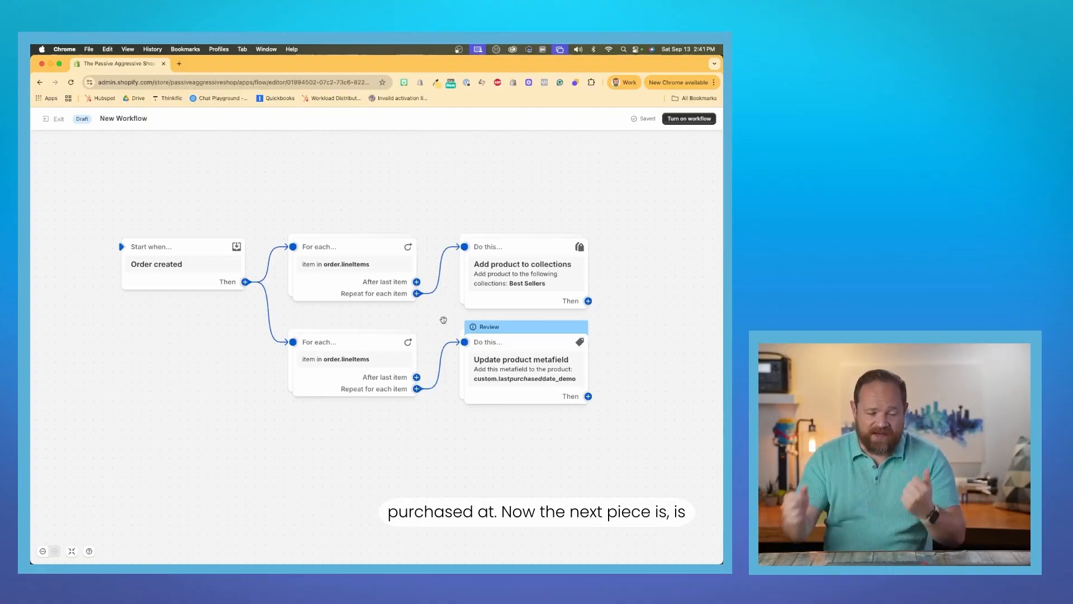
Add Flow's Wait action as a third branch of the Order created trigger, searching for "wait".
left_click_drag(242, 347, 235, 321)
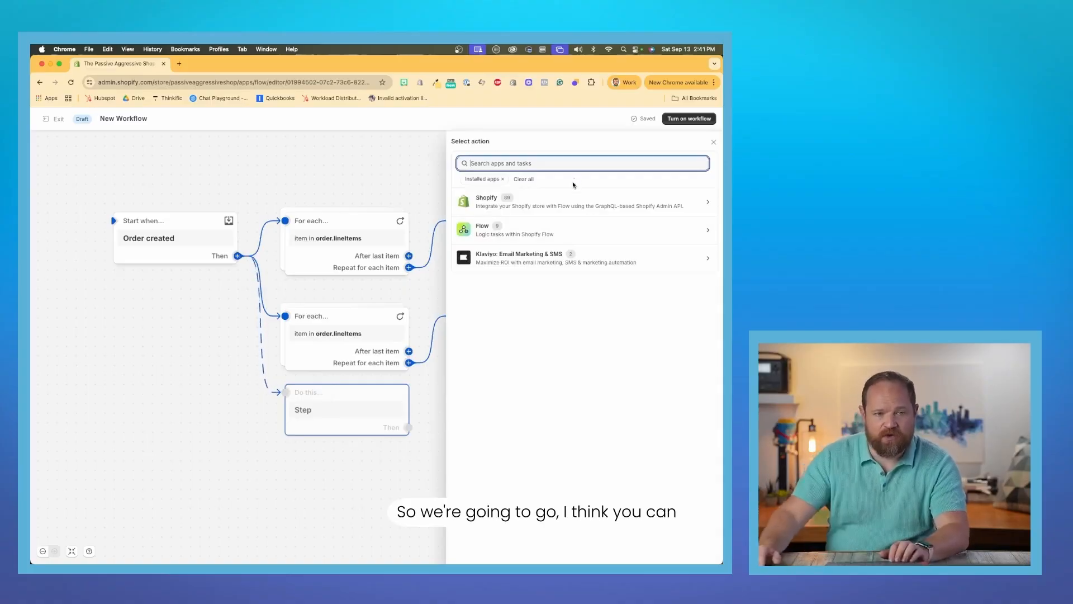
type("wit")
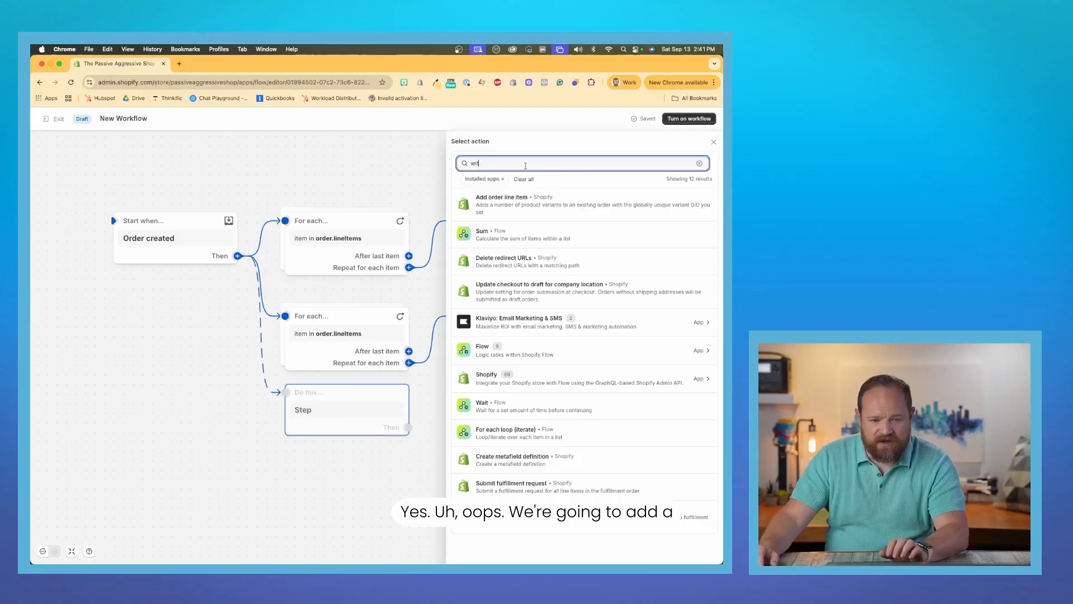
key("BackSpace")
key("BackSpace")
type("ait")
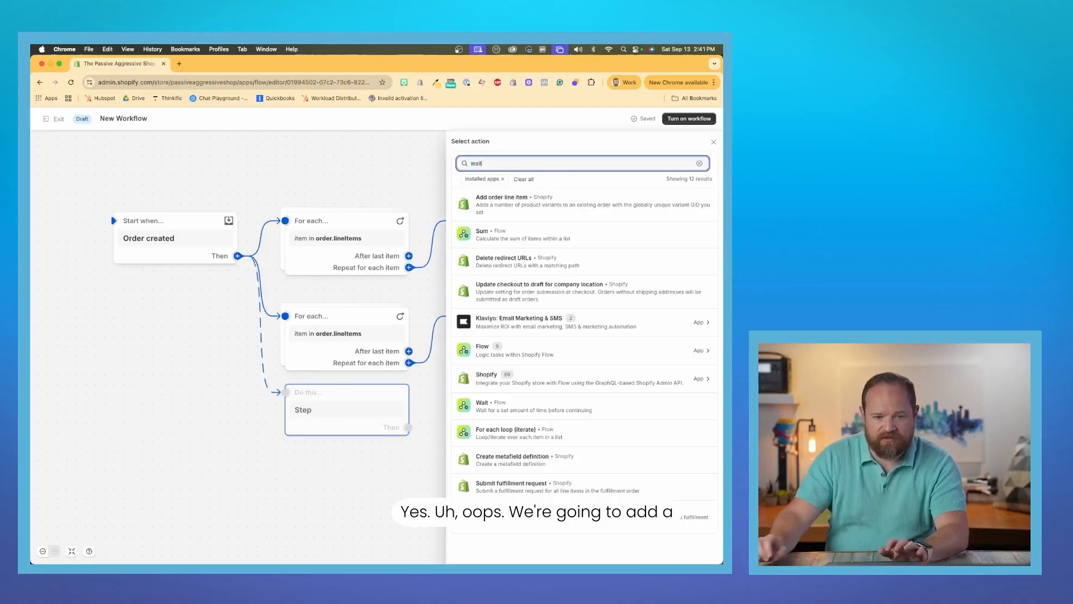
left_click(506, 200)
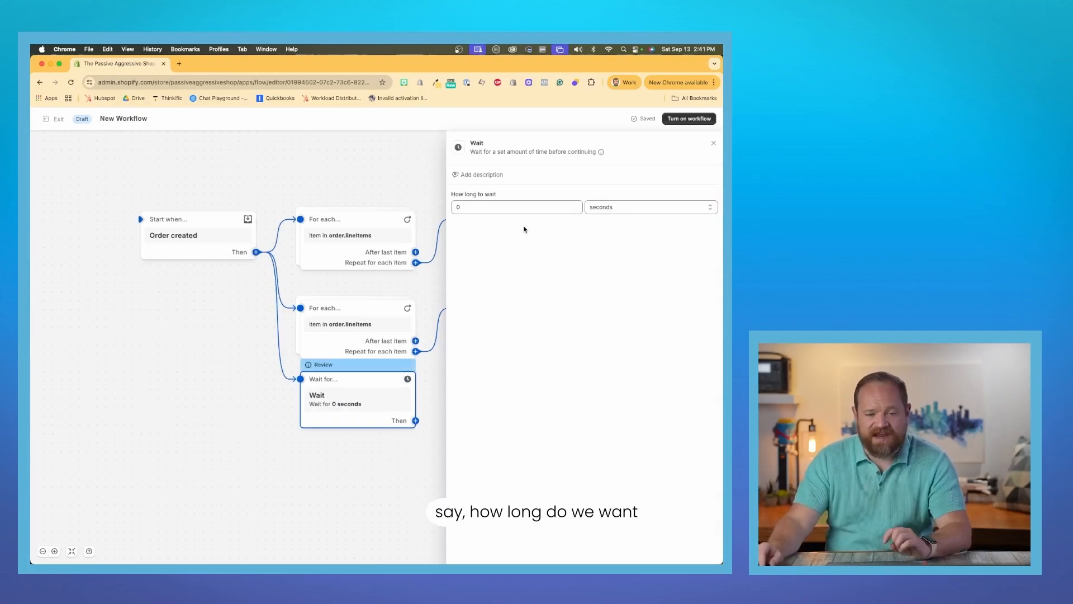
Set the Wait action's duration to 30 days.
left_click(485, 207)
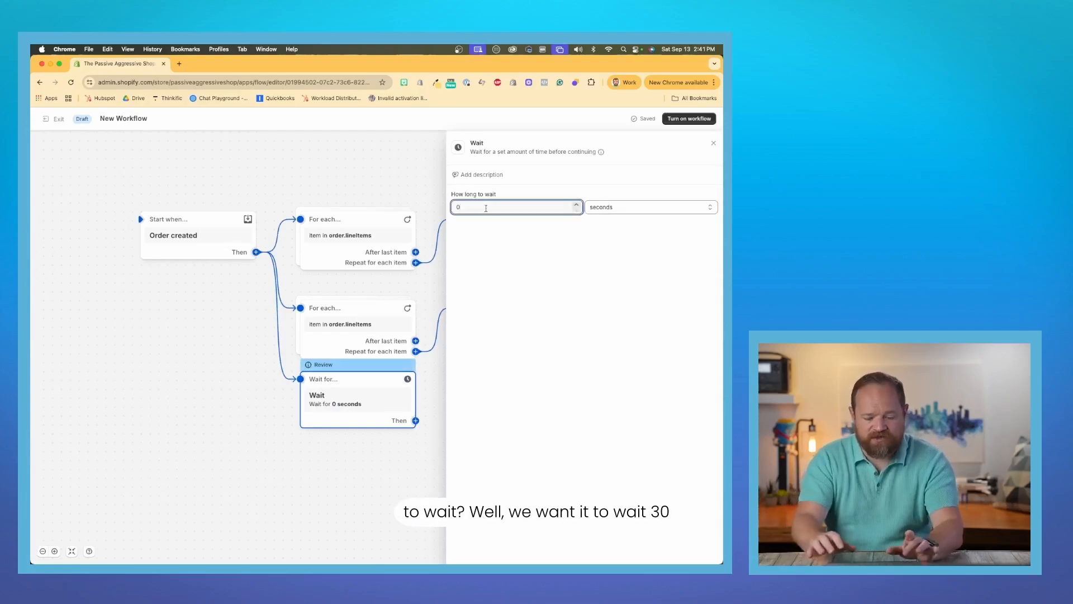
type("30")
left_click(636, 207)
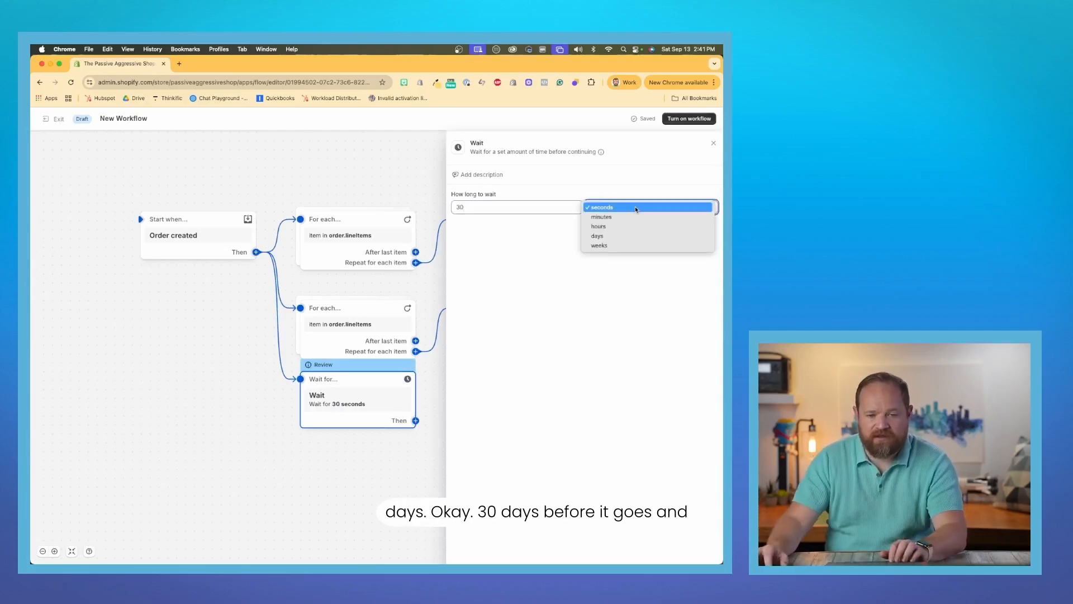
left_click(635, 237)
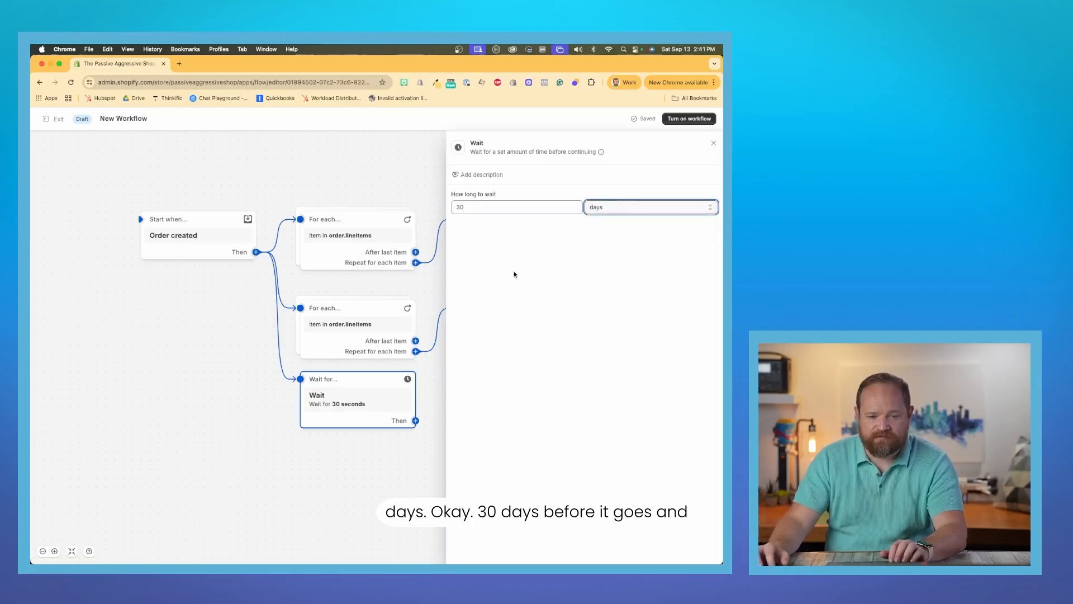
Close the Wait action's settings and move it directly beneath the Order created trigger to leave room for further steps.
mouse_move(370, 380)
left_mouse_down()
mouse_move(352, 382)
mouse_move(361, 388)
left_mouse_up()
left_click(376, 367)
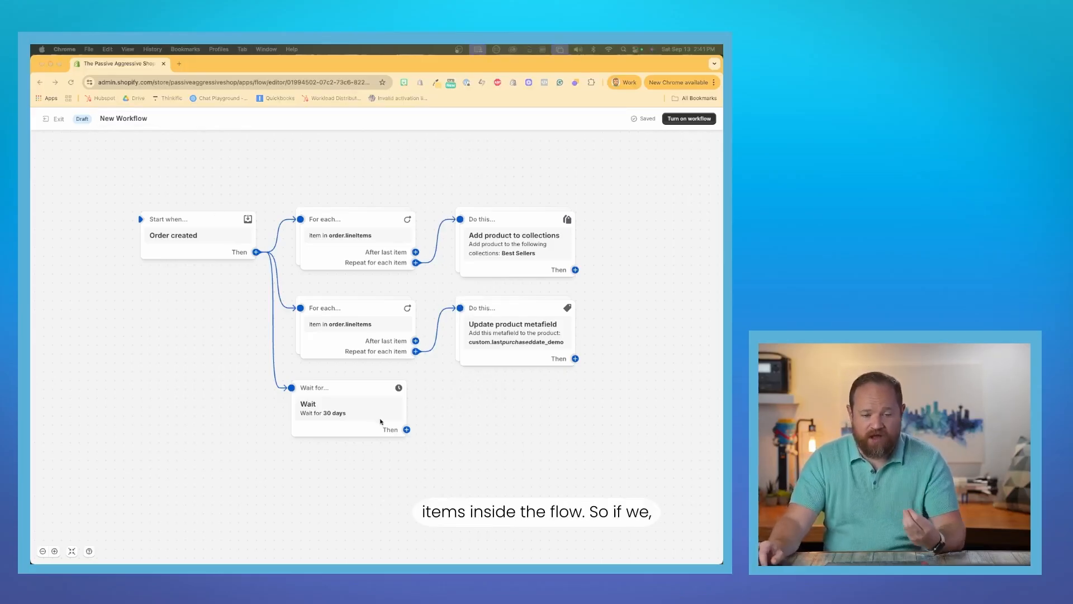
scroll(397, 436, "right", 3)
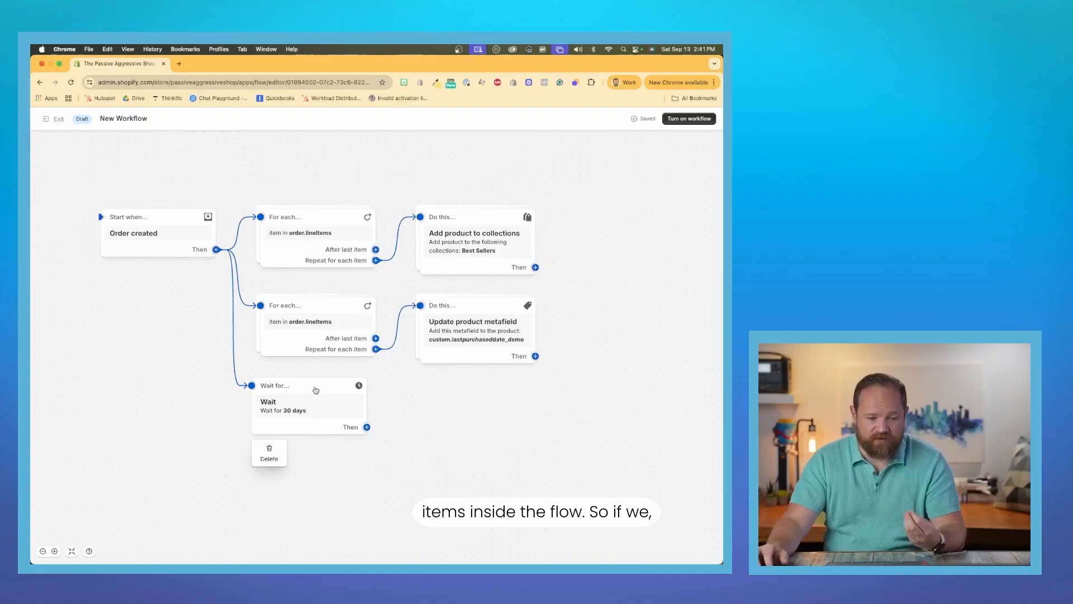
left_click_drag(305, 392, 172, 376)
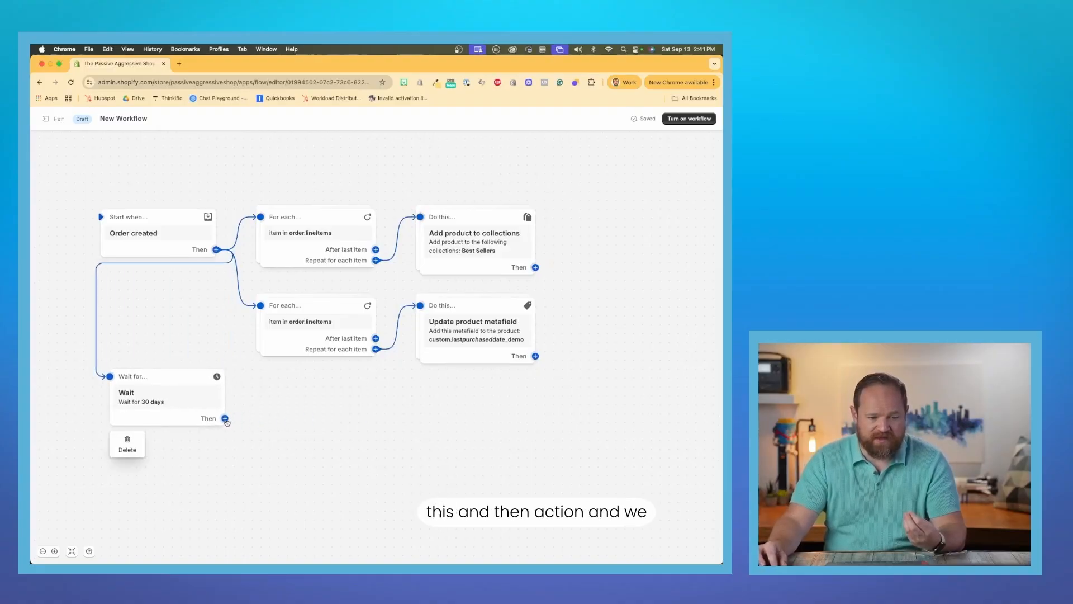
Add a For each loop (iterate) from Flow's actions after the 30-day Wait.
left_click(225, 419)
left_click(283, 424)
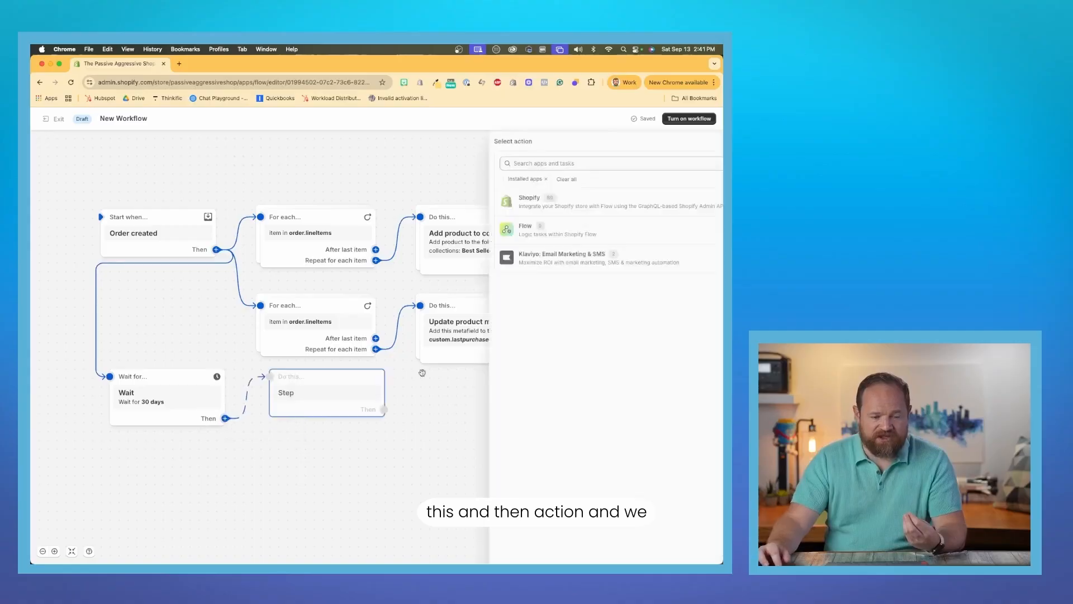
left_click(517, 234)
scroll(519, 240, "up", 5)
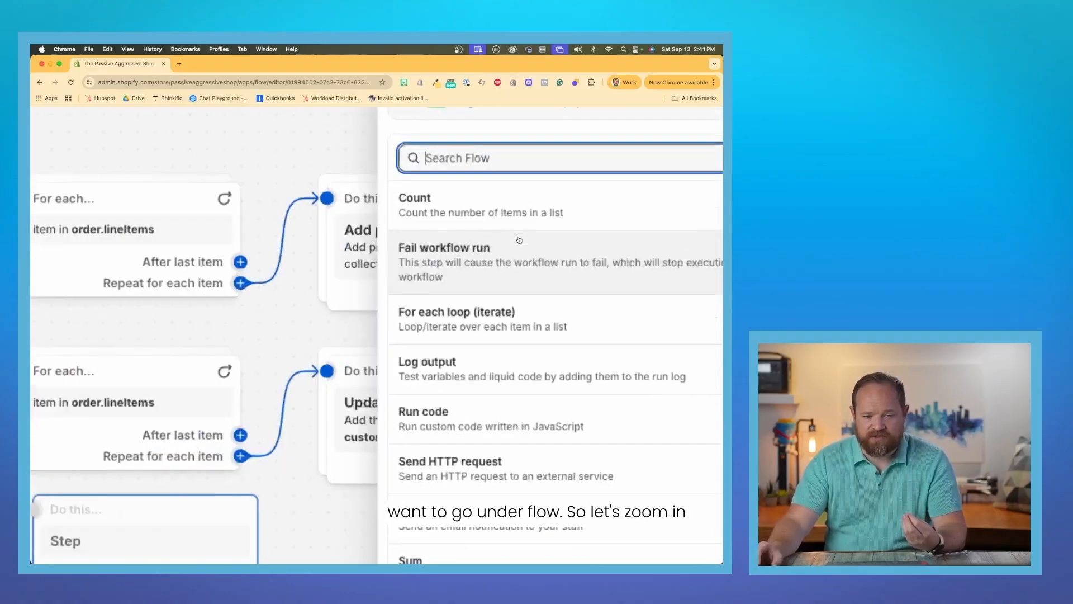
scroll(520, 240, "down", 3)
left_click(538, 319)
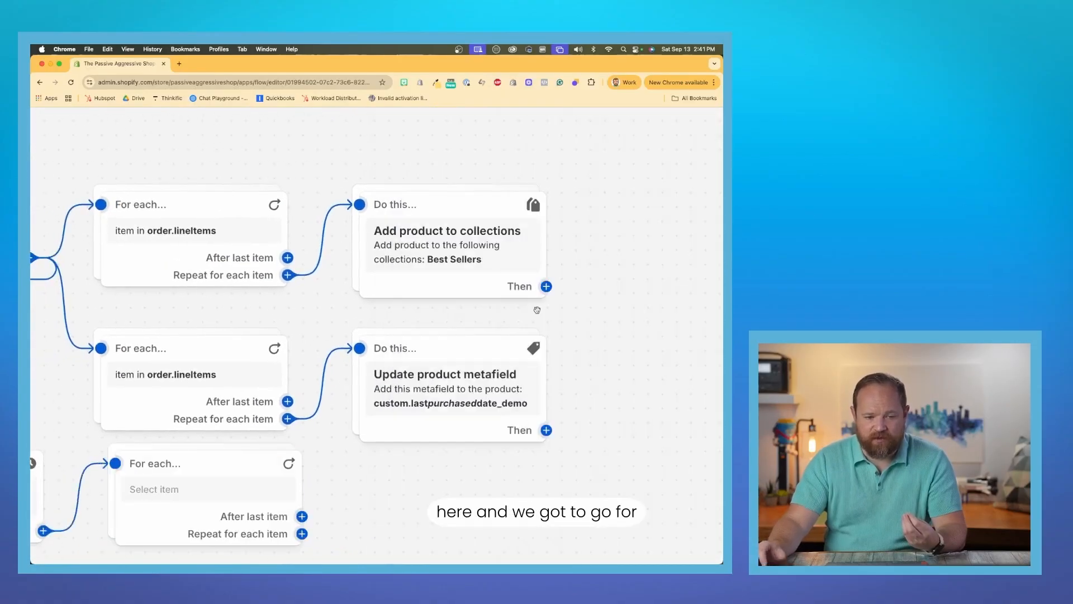
Set the new For each loop's items to order.lineItems and align the loop beneath the two existing loops.
scroll(440, 356, "down", 3)
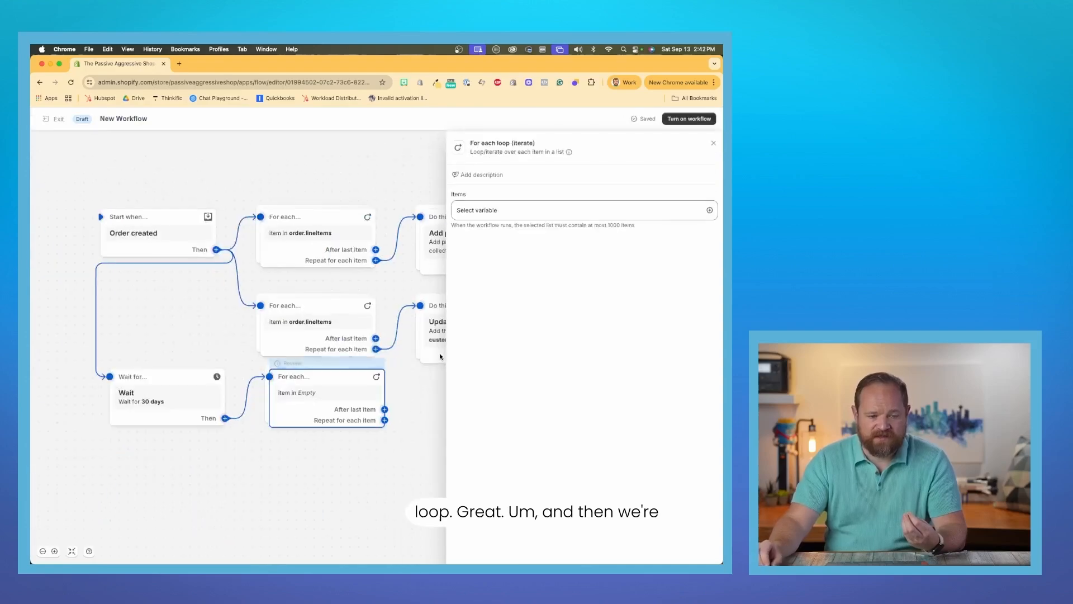
left_click(532, 211)
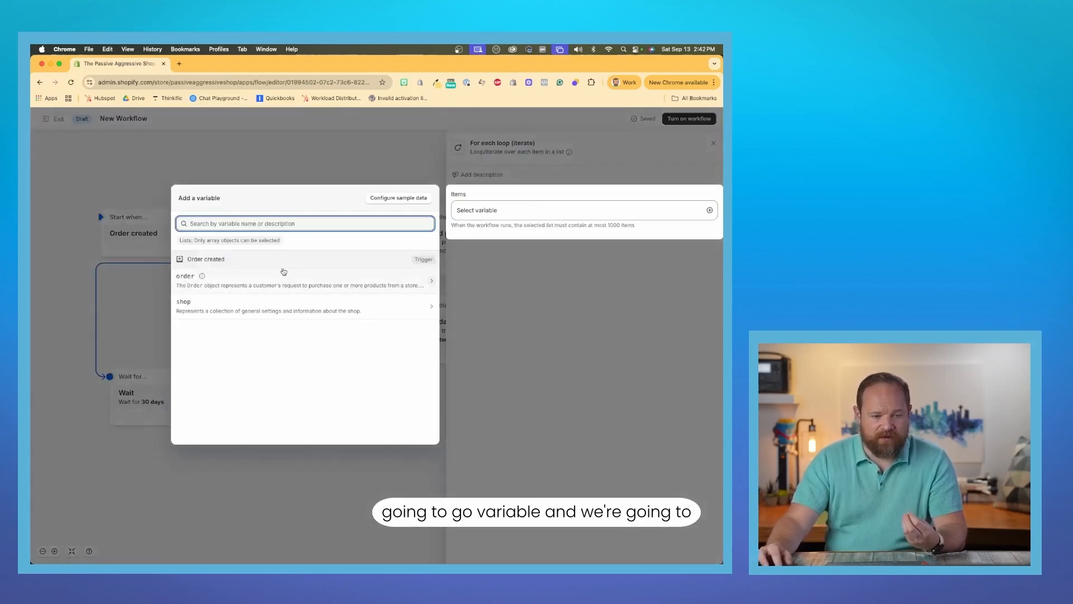
type("li")
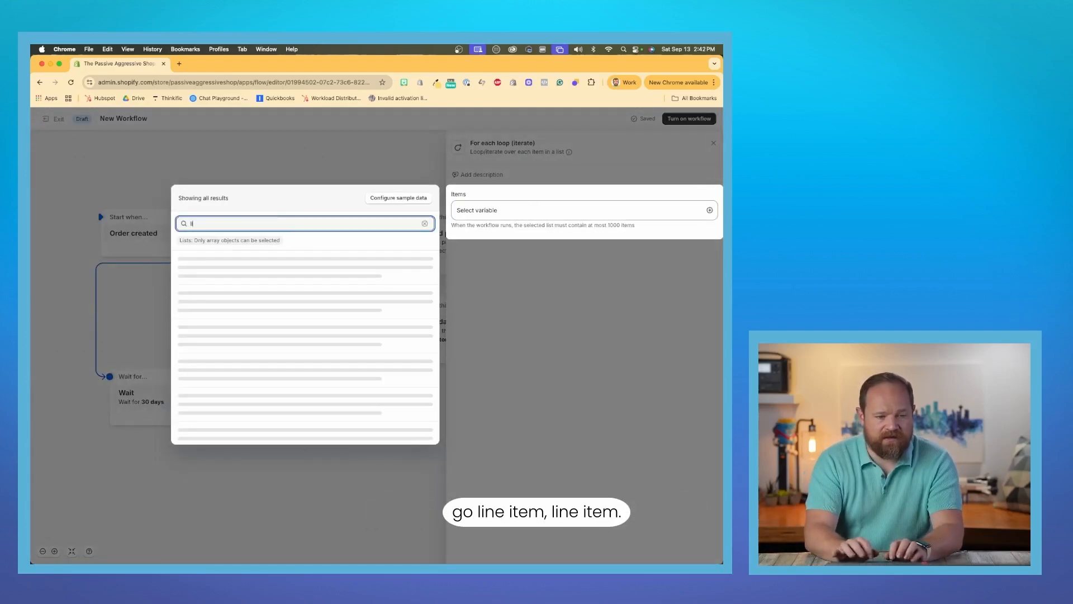
key("BackSpace")
type("l")
key("BackSpace")
type("lineitem")
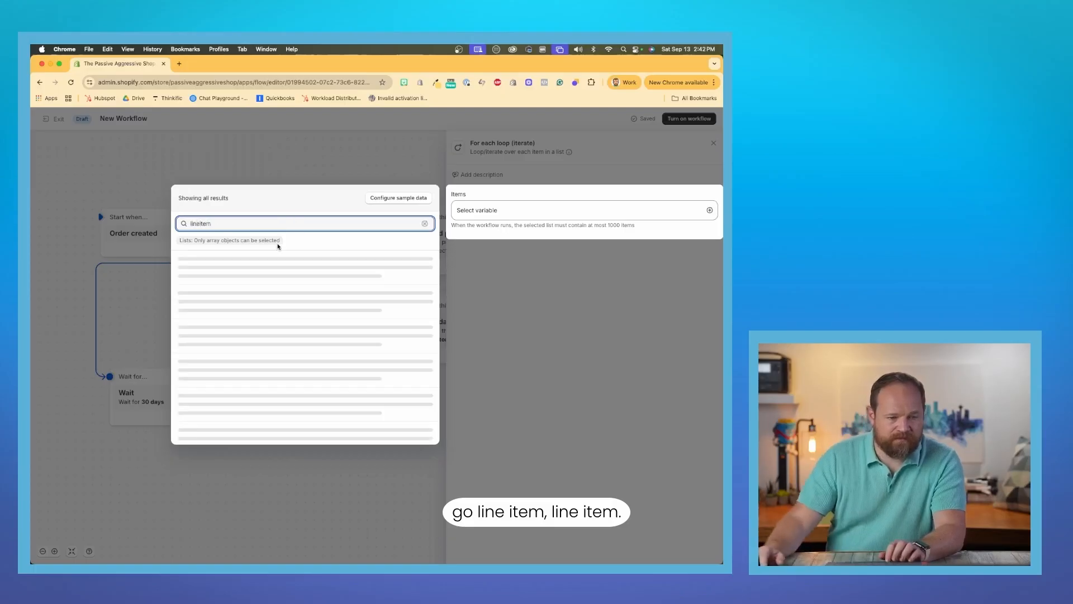
left_click(200, 274)
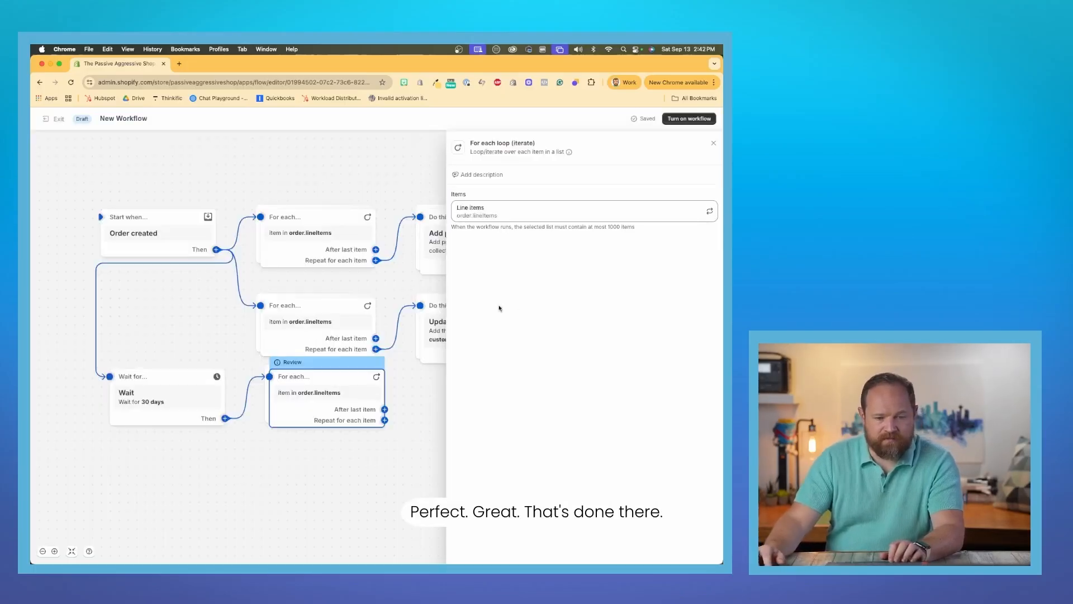
left_click_drag(345, 384, 336, 403)
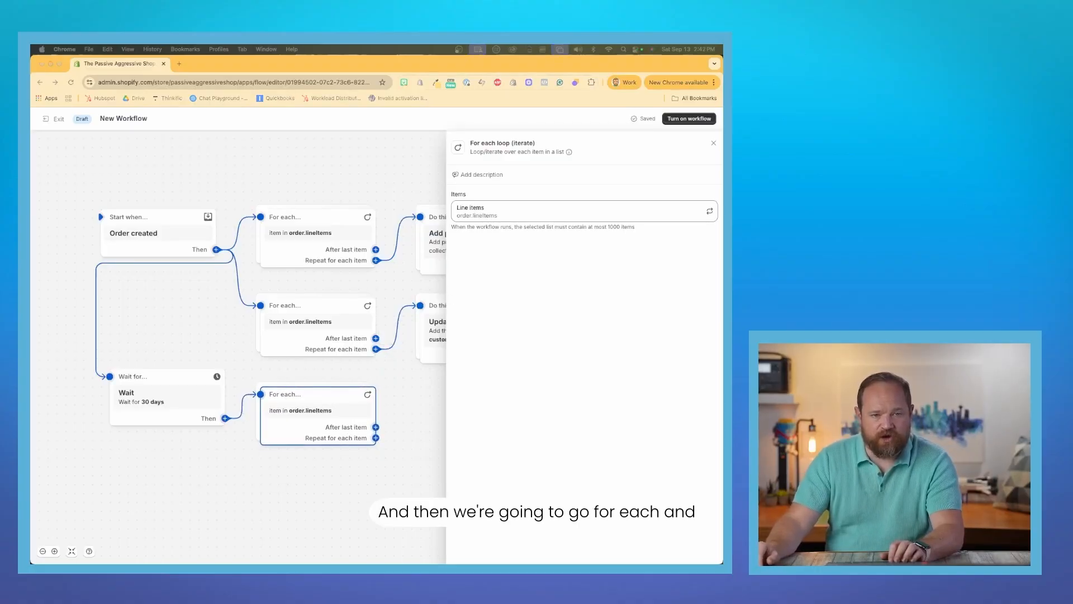
Add a condition repeated for each item of the post-wait loop, using order.createdAt as the variable to check.
left_click(376, 438)
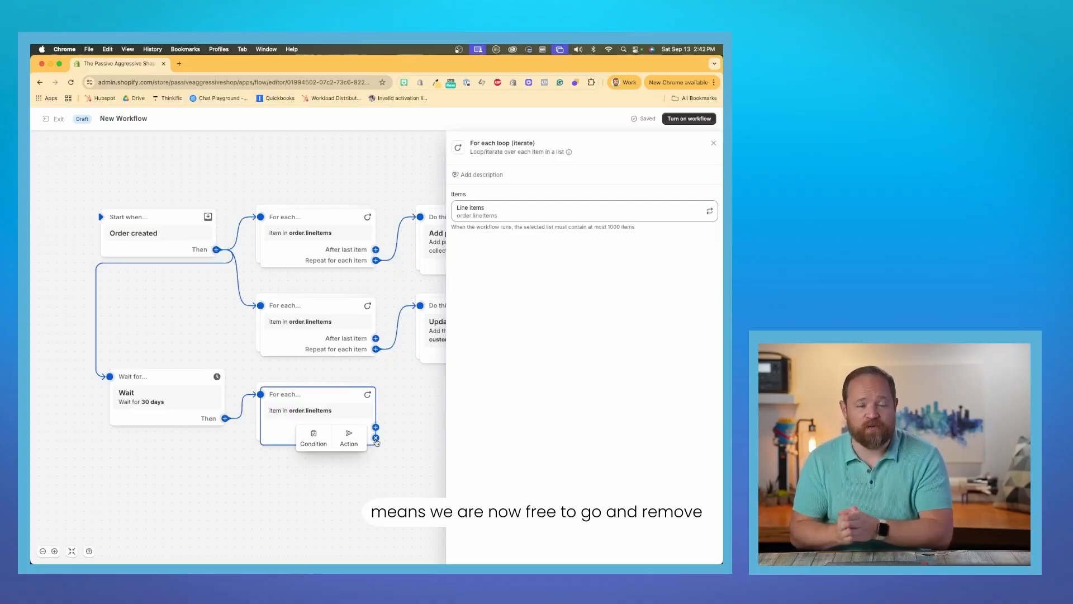
left_click(315, 441)
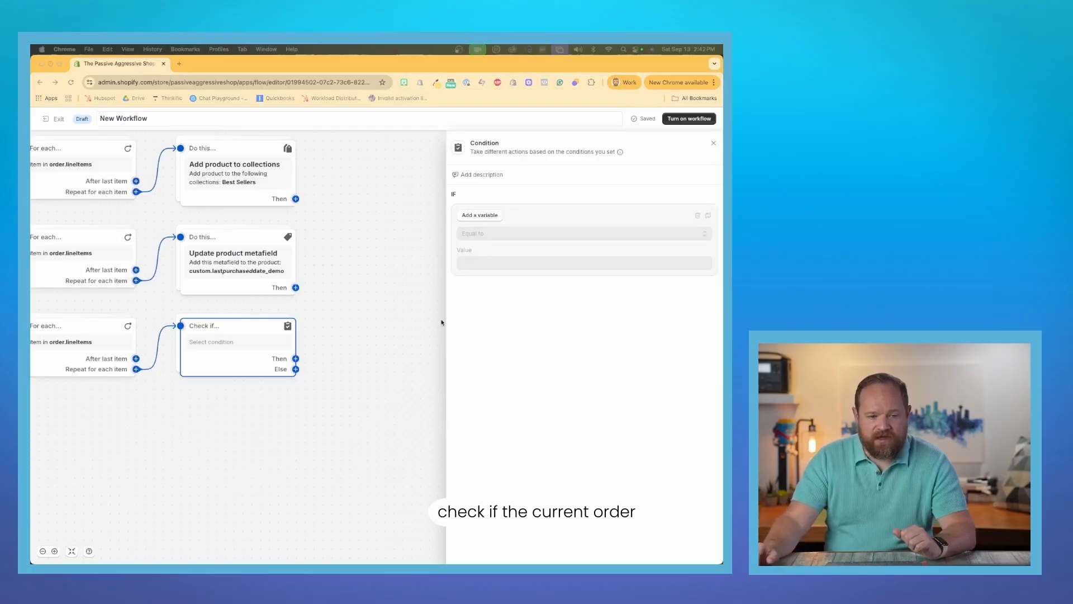
left_click(482, 215)
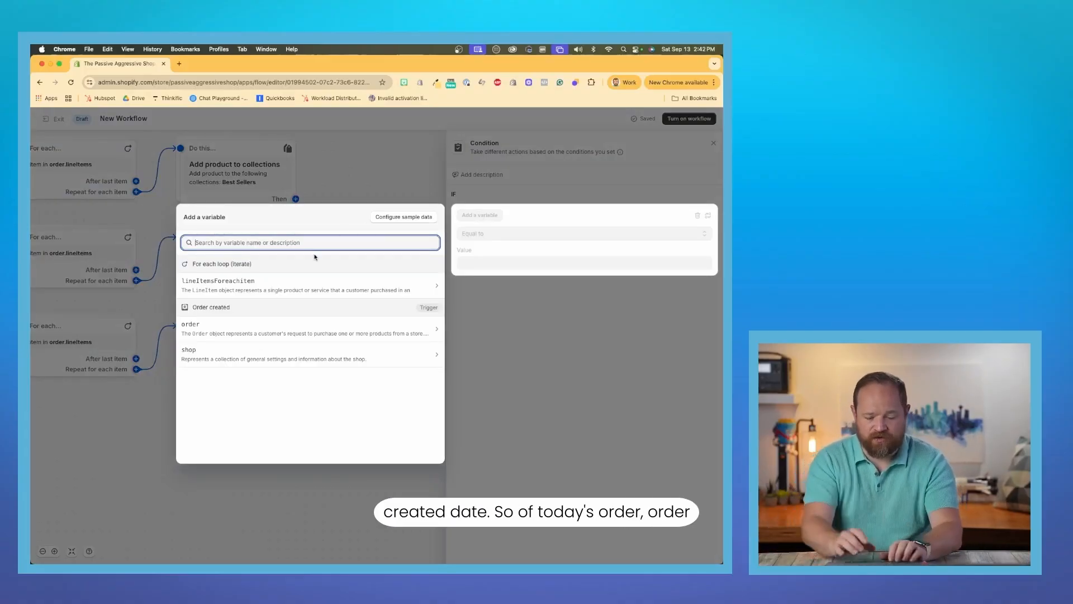
type("ordercr")
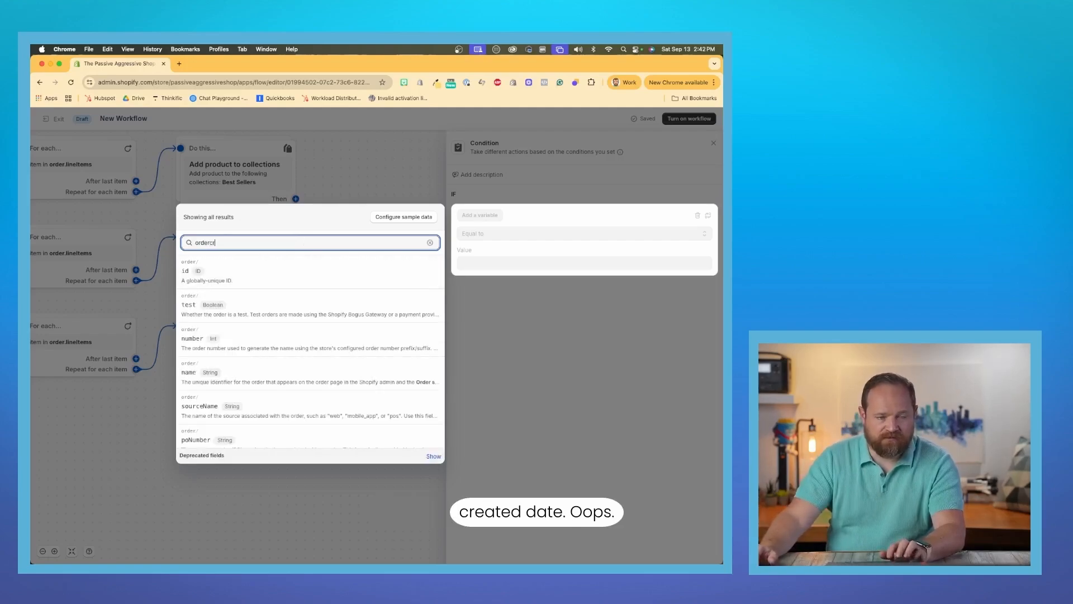
double_click(301, 242)
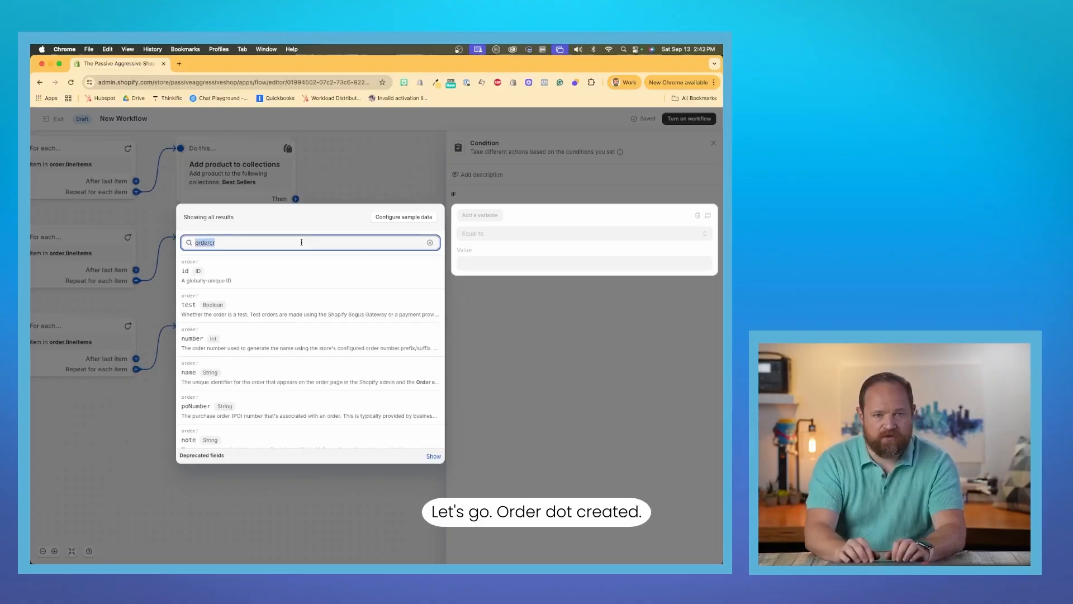
type("order.creat")
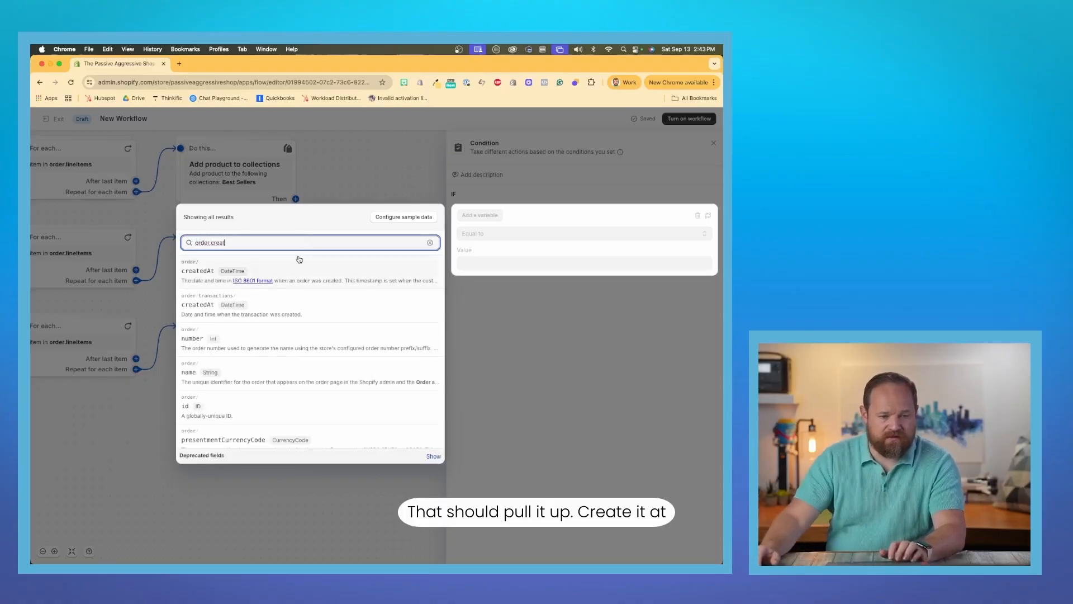
left_click(306, 278)
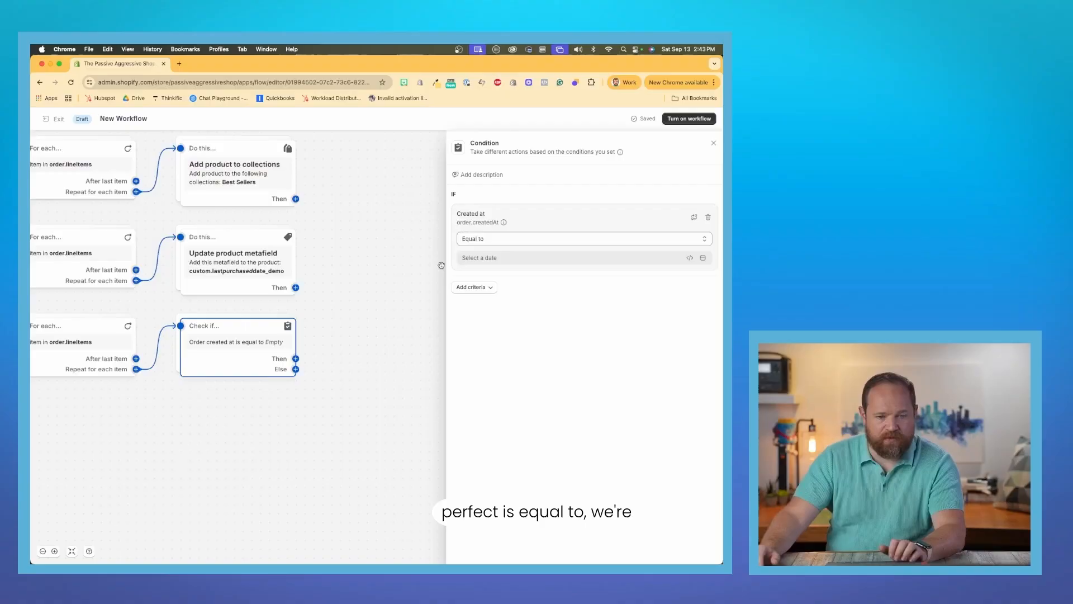
Begin choosing a variable for the condition's Equal to comparison, going into the product of lineItemsForeachitem.
left_click(506, 257)
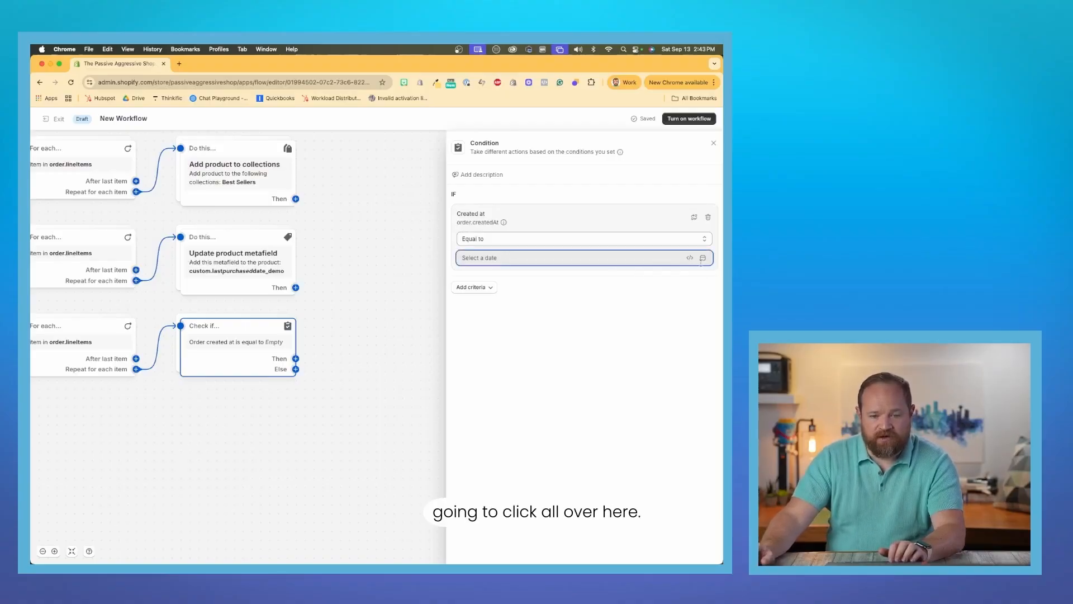
left_click(704, 258)
scroll(659, 330, "up", 5)
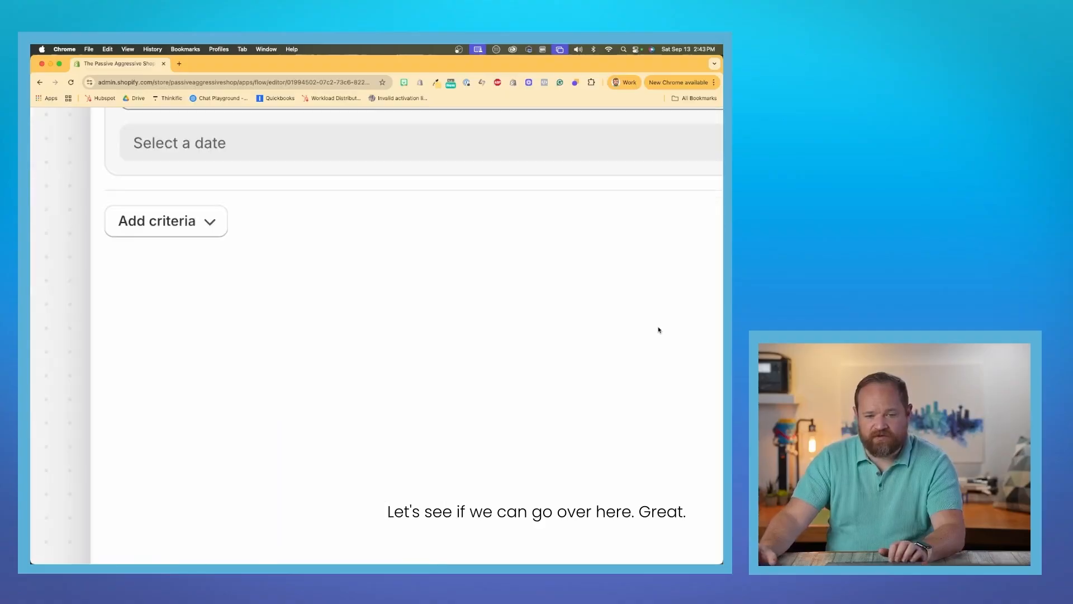
scroll(659, 330, "right", 2)
scroll(658, 330, "down", 3)
scroll(659, 330, "down", 3)
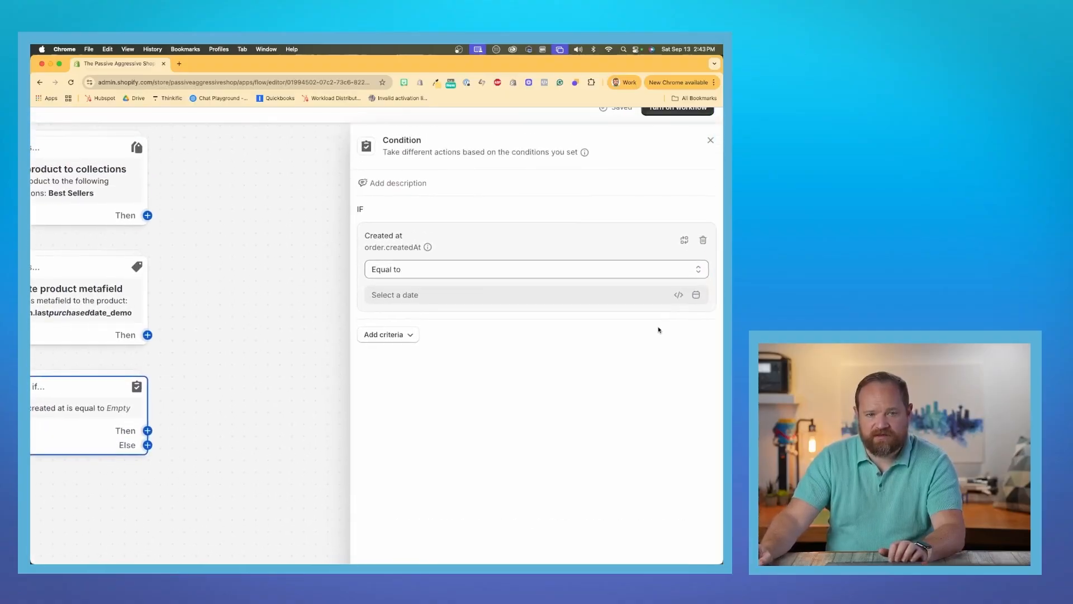
left_click(678, 295)
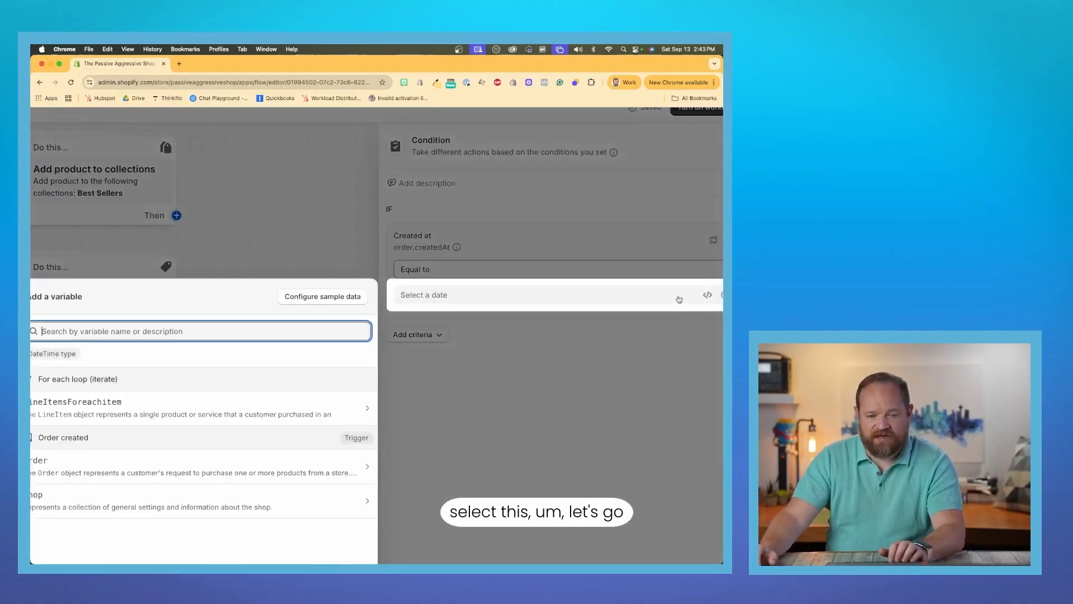
scroll(219, 413, "down", 3)
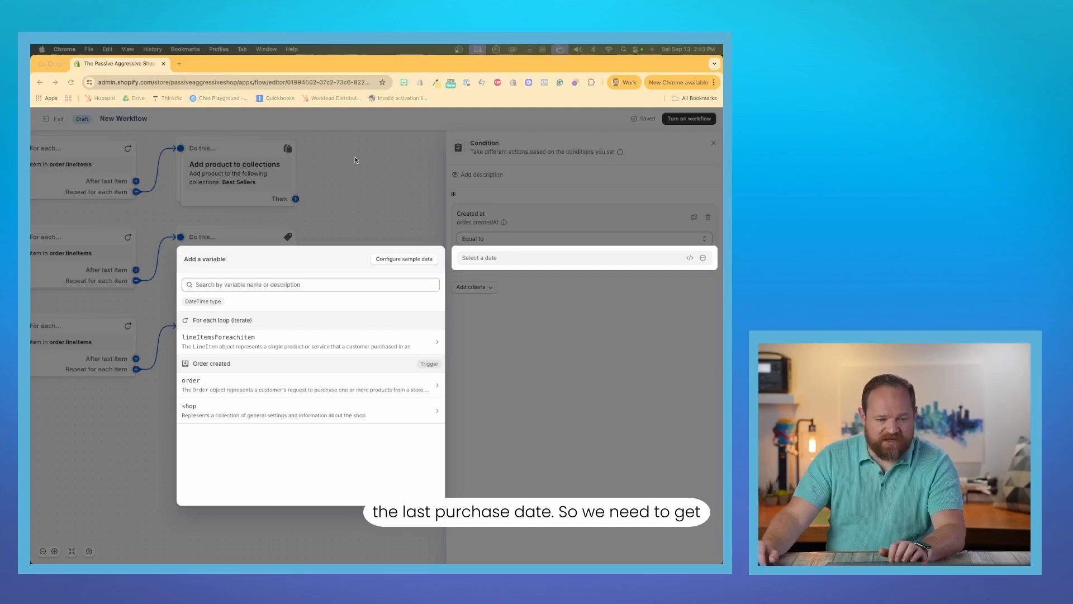
left_click(319, 285)
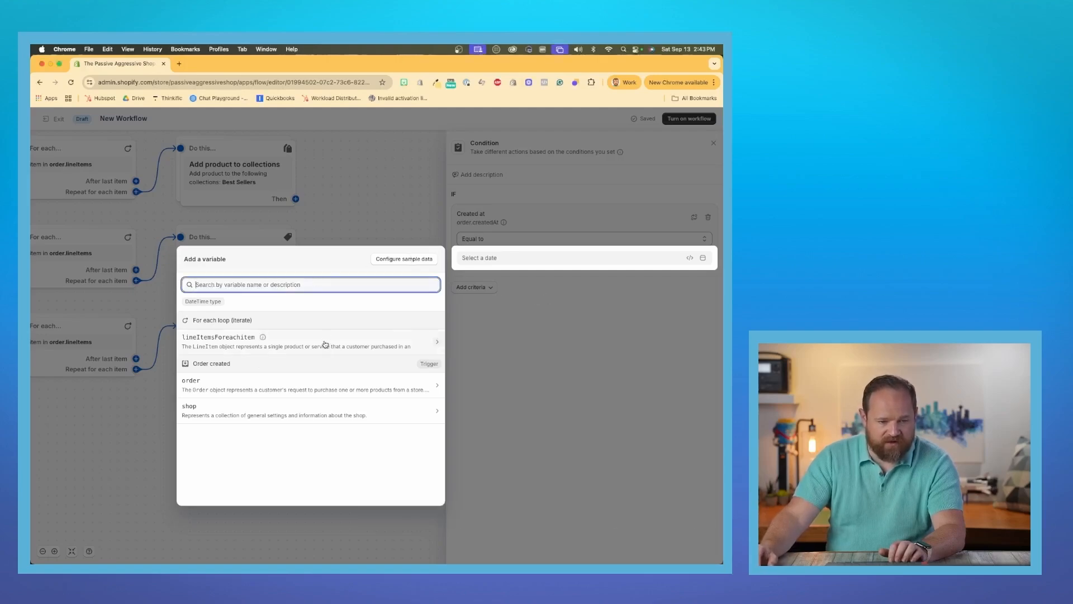
left_click(244, 346)
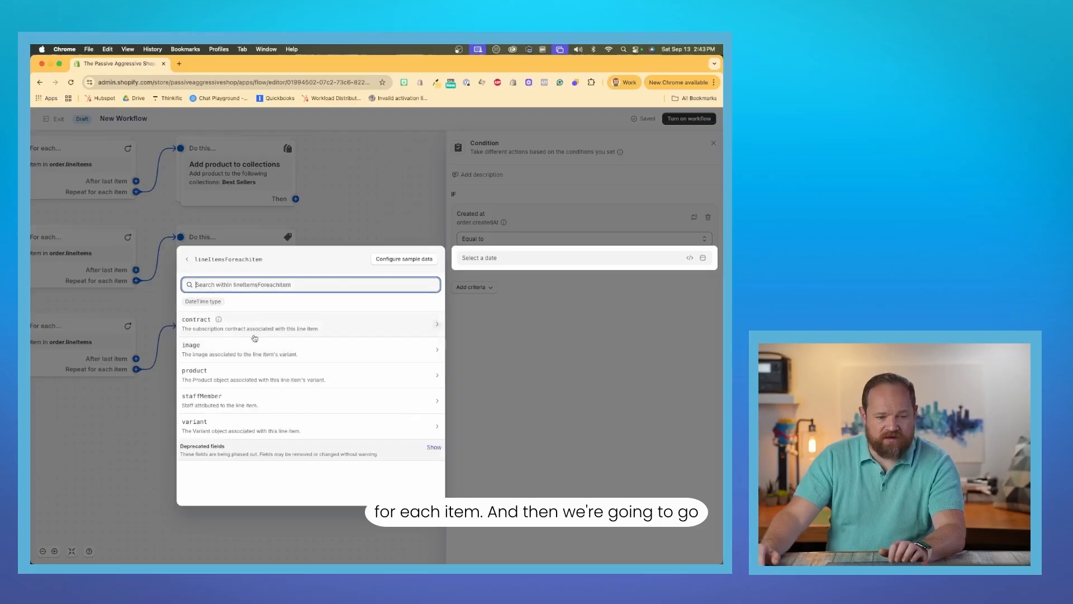
left_click(335, 379)
Add the product metafield custom.last_purchased_date_demo and use its DateTime value as the date compared with order.createdAt.
scroll(329, 345, "down", 1)
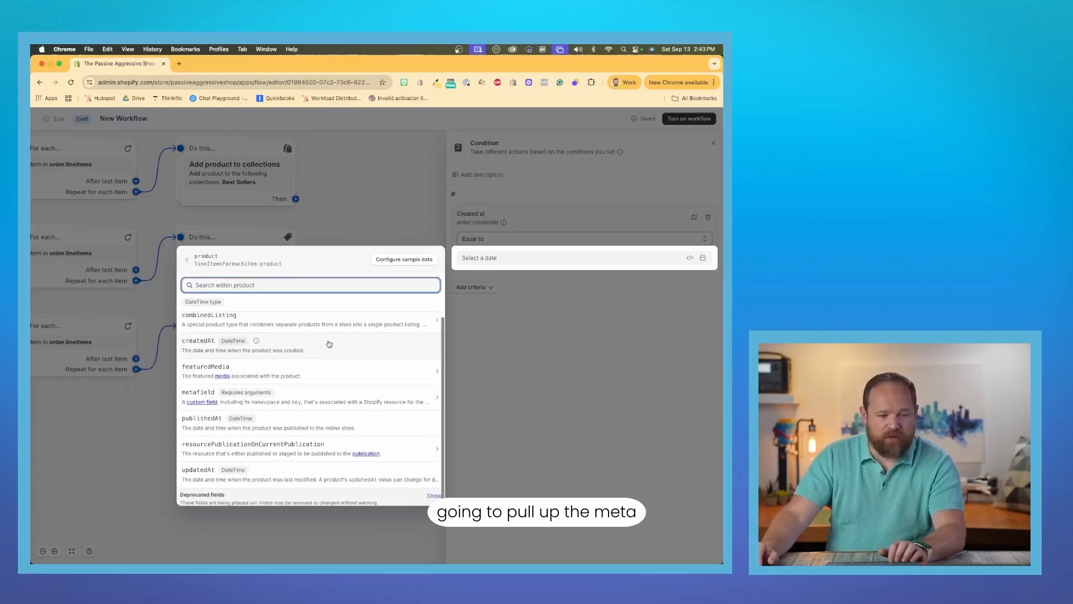
scroll(329, 345, "down", 1)
scroll(329, 344, "up", 1)
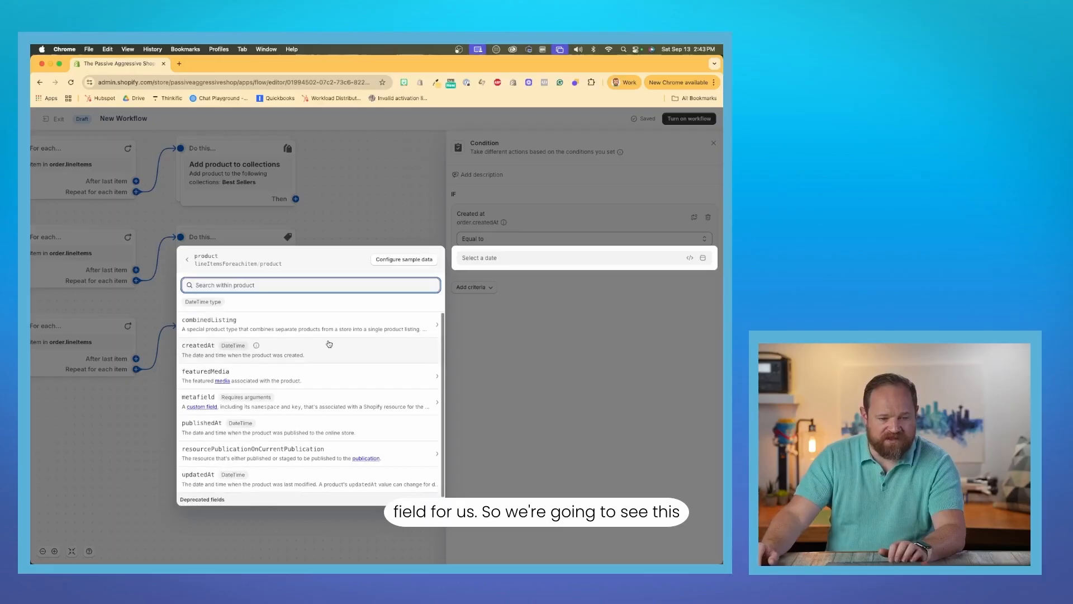
scroll(329, 344, "down", 1)
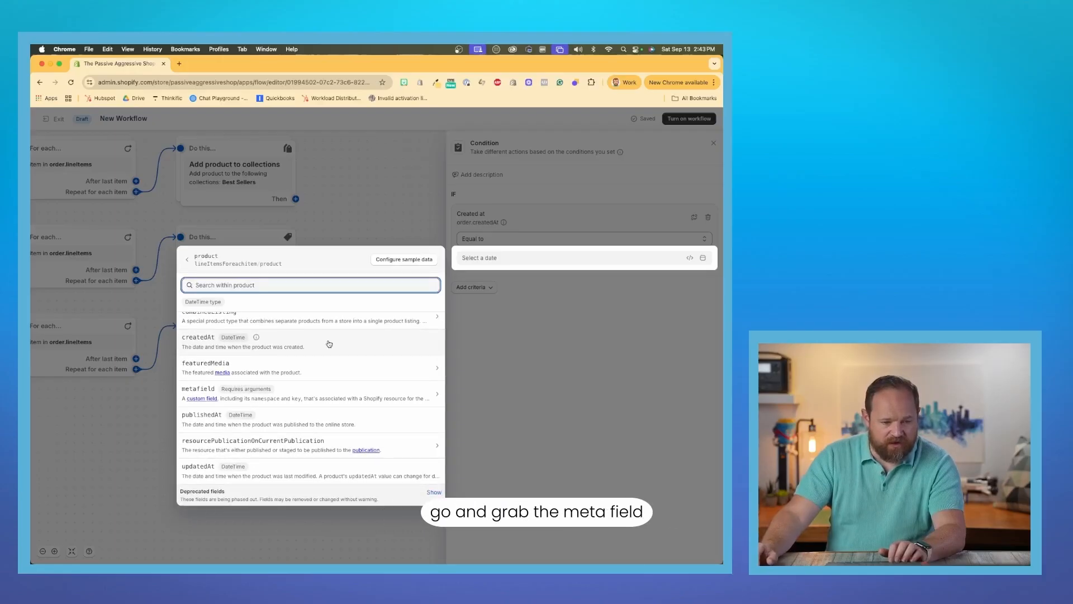
left_click(320, 391)
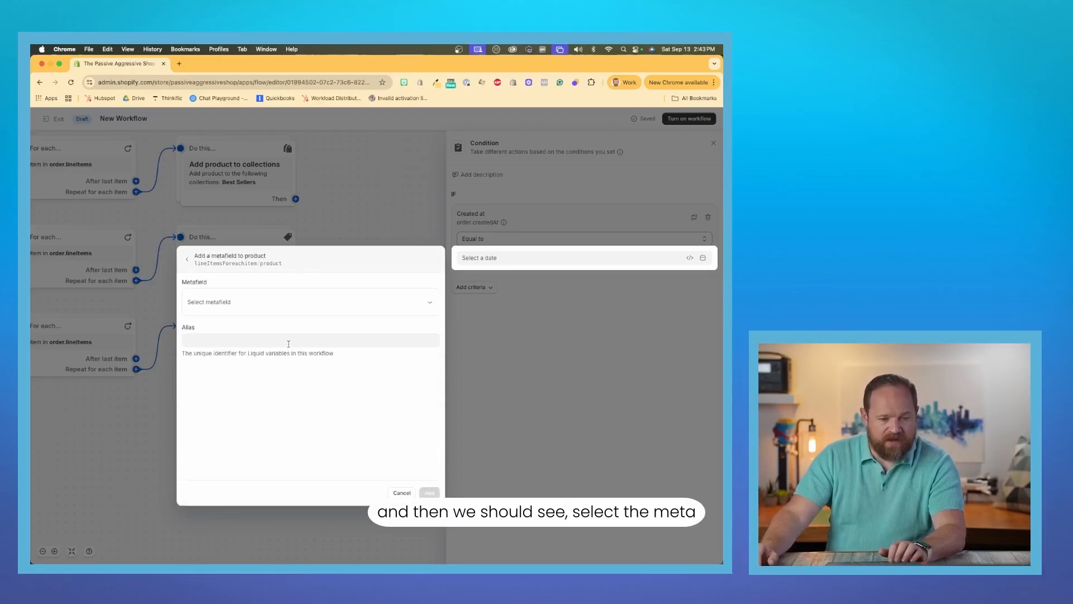
left_click(273, 303)
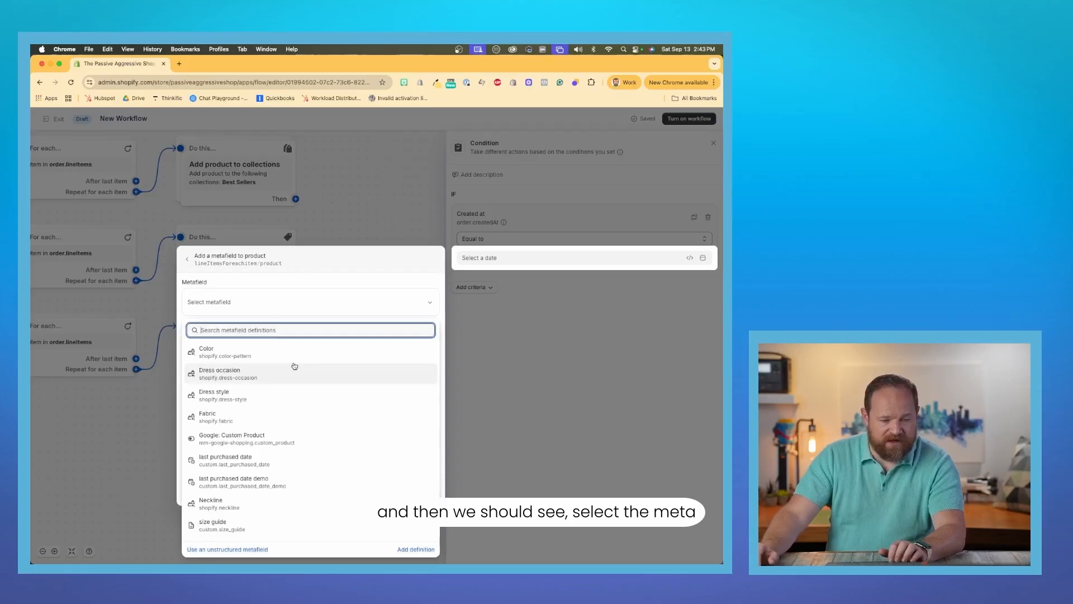
left_click(292, 484)
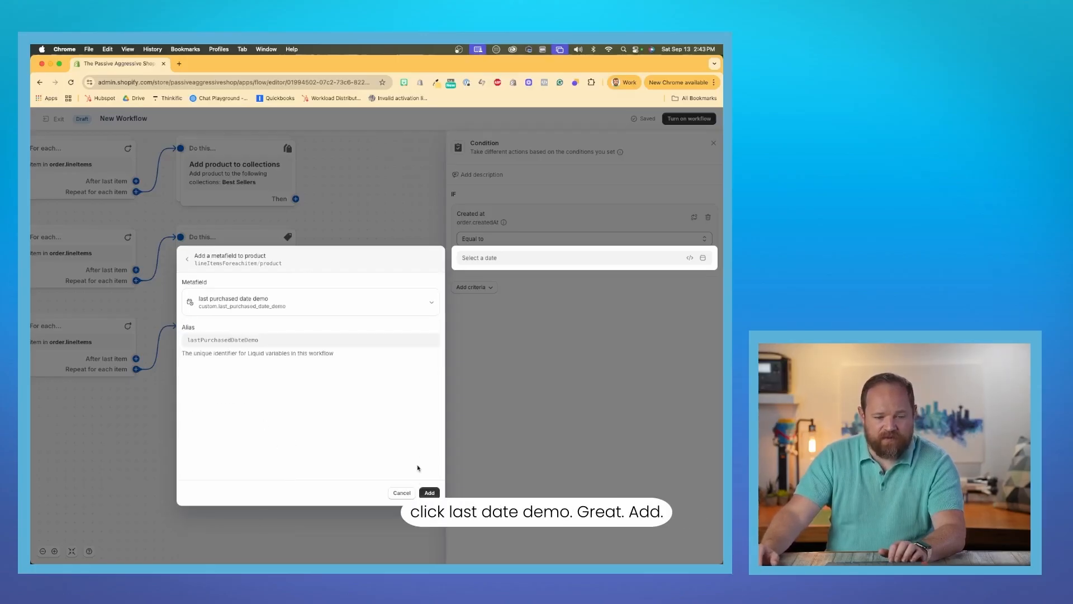
left_click(429, 493)
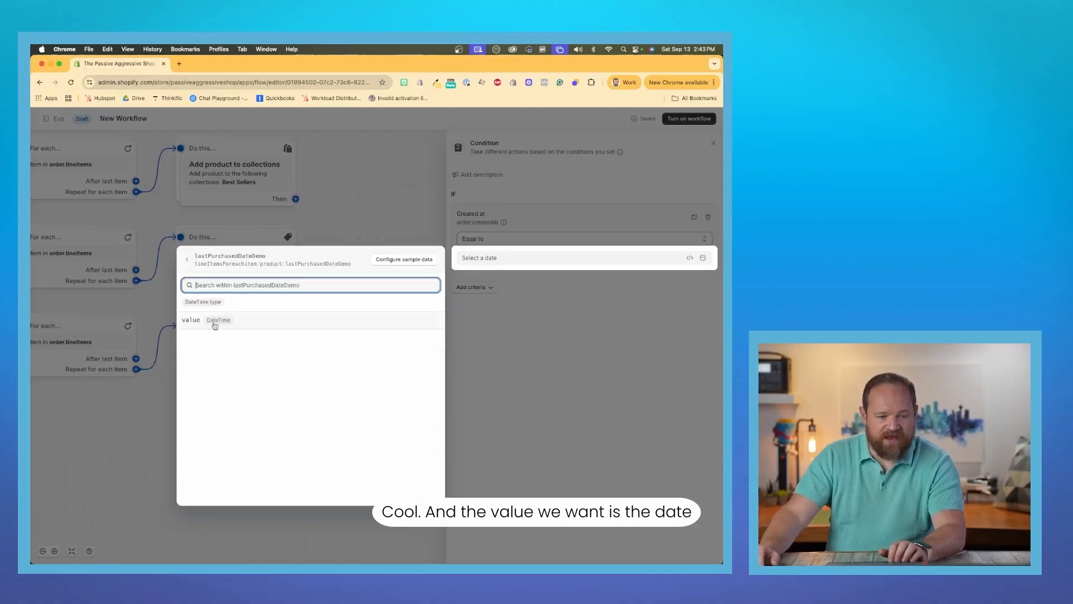
left_click(214, 325)
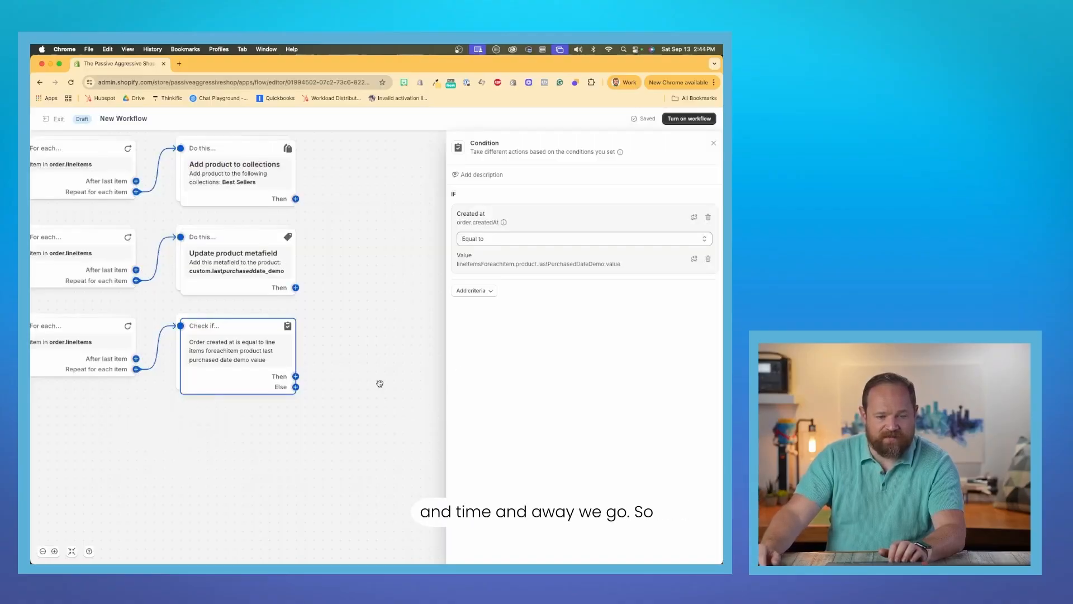
Review the condition comparing the order's creation date with the product's last purchased date, and close its settings.
left_click(712, 143)
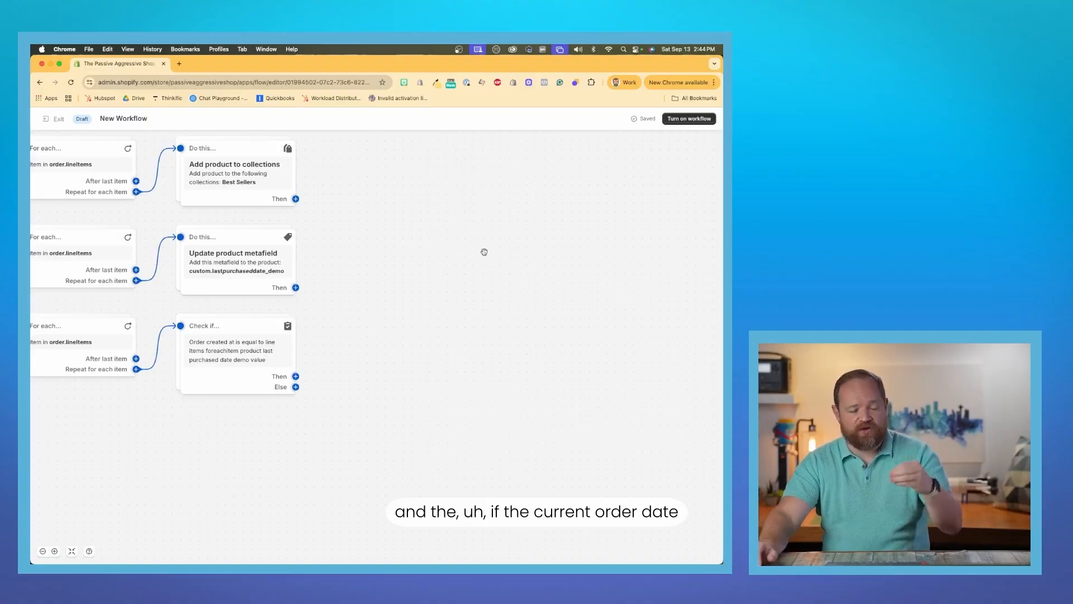
left_click(250, 351)
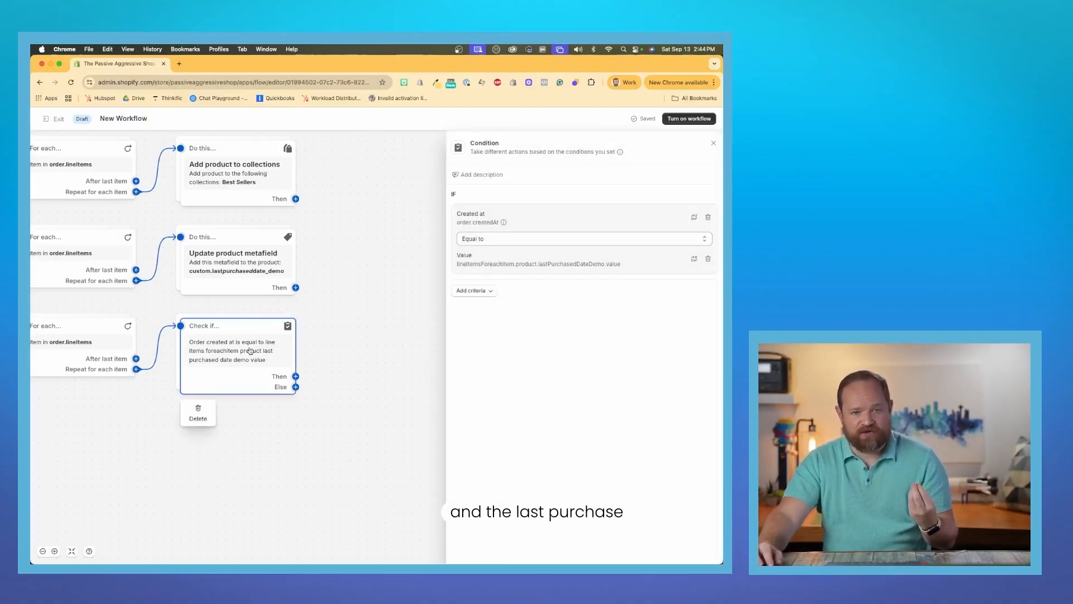
left_click(398, 333)
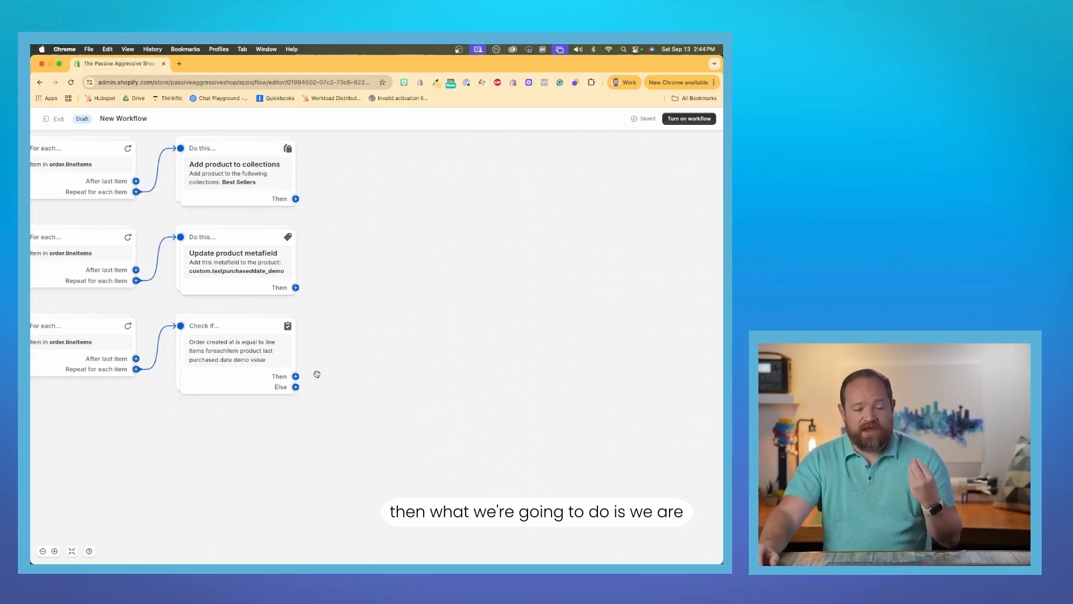
Add a Shopify "Remove product from collections" action to the Then branch of the order date condition.
mouse_move(301, 389)
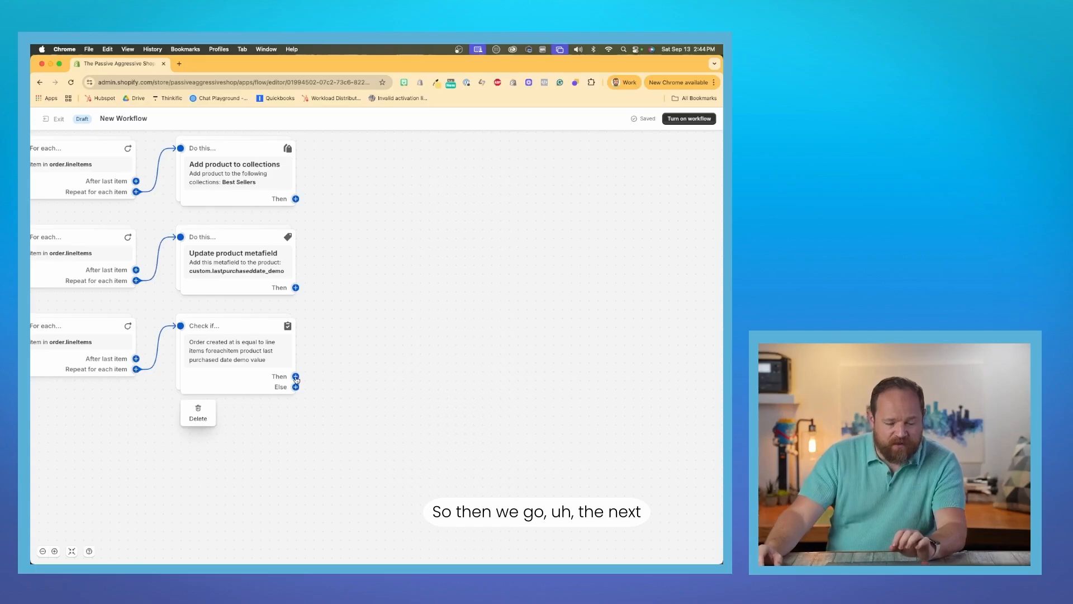
left_click(296, 377)
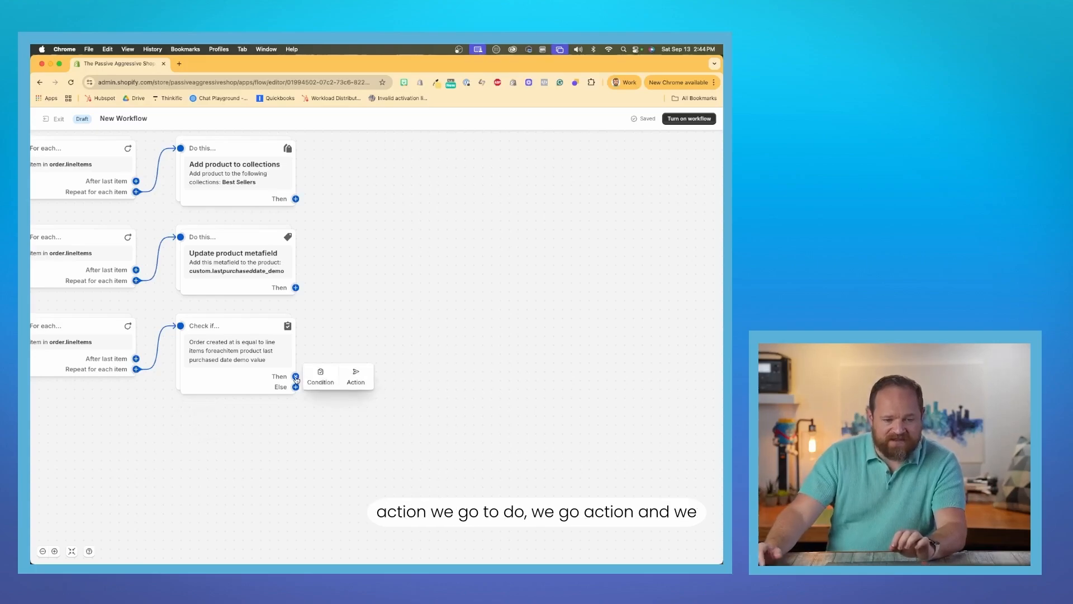
left_click(354, 379)
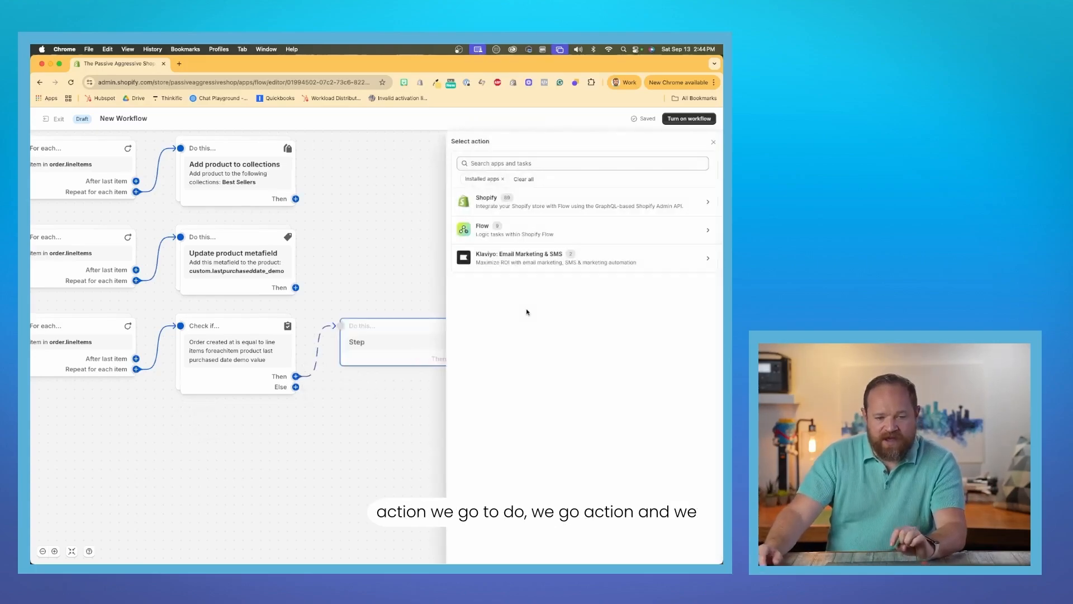
left_click(529, 204)
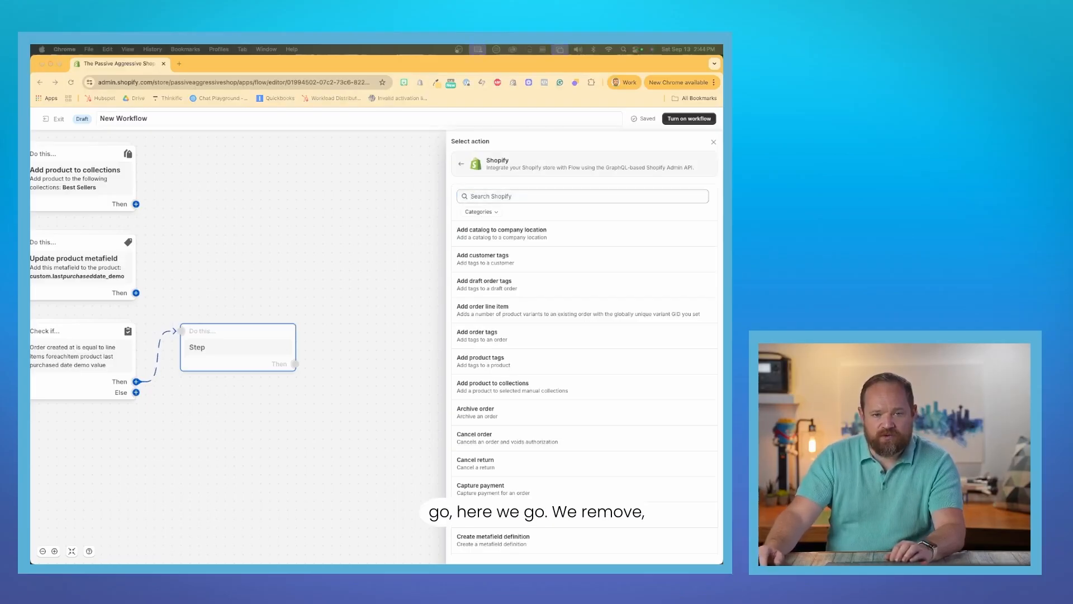
left_click(503, 196)
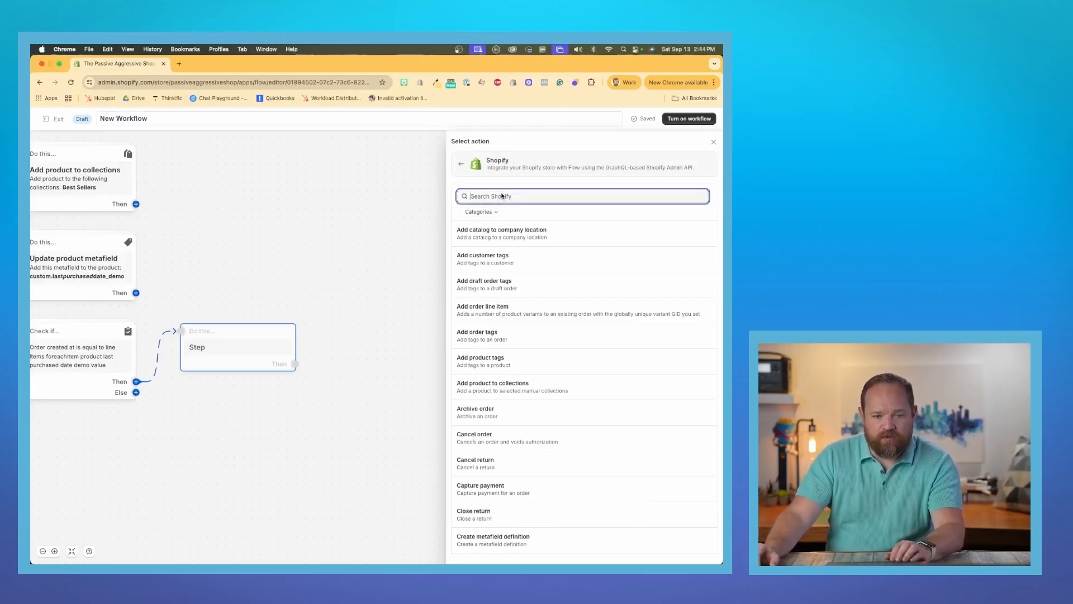
type("remove pr")
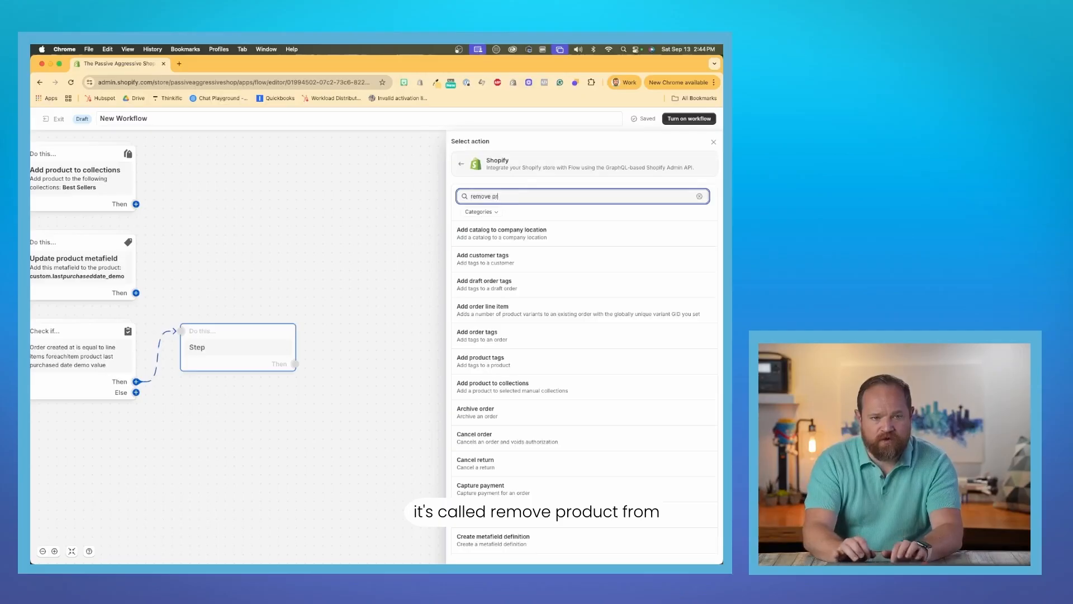
type("oduct")
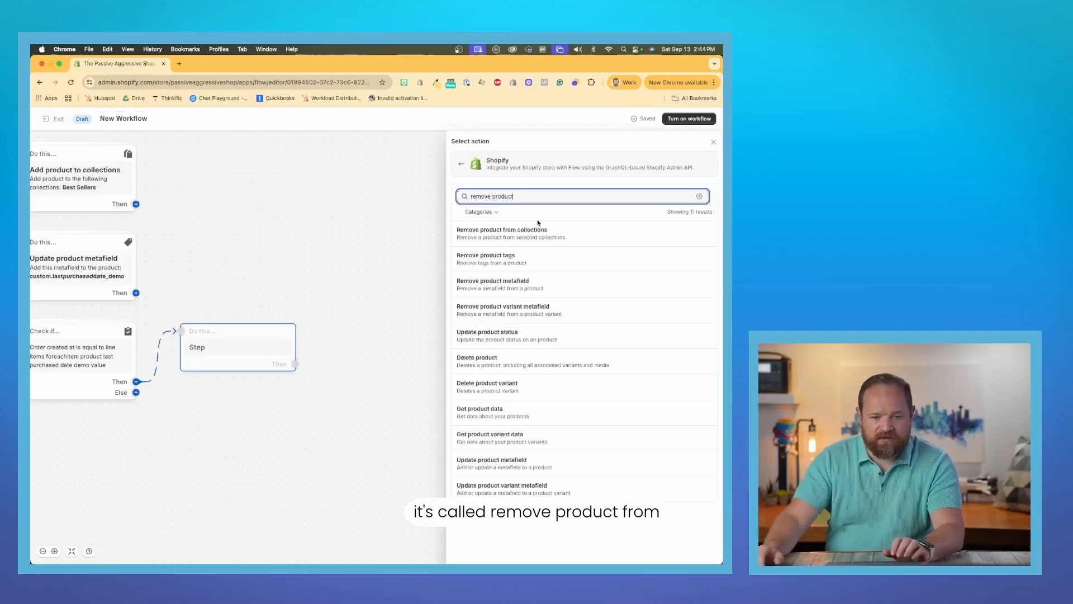
left_click(535, 236)
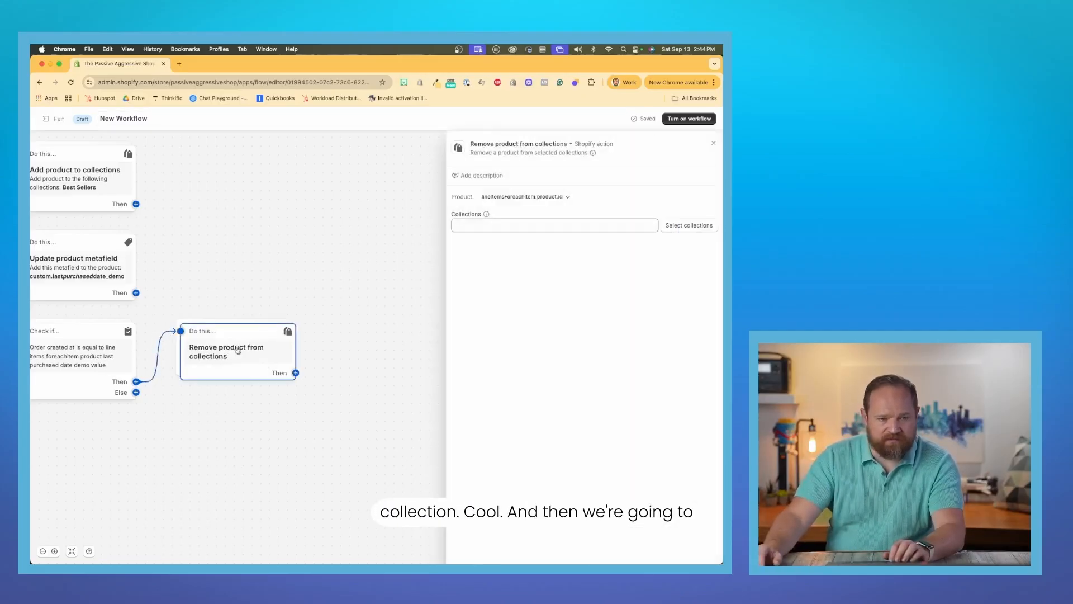
Choose Best Sellers as the collection the product is removed from, and close the action's settings.
left_click(717, 223)
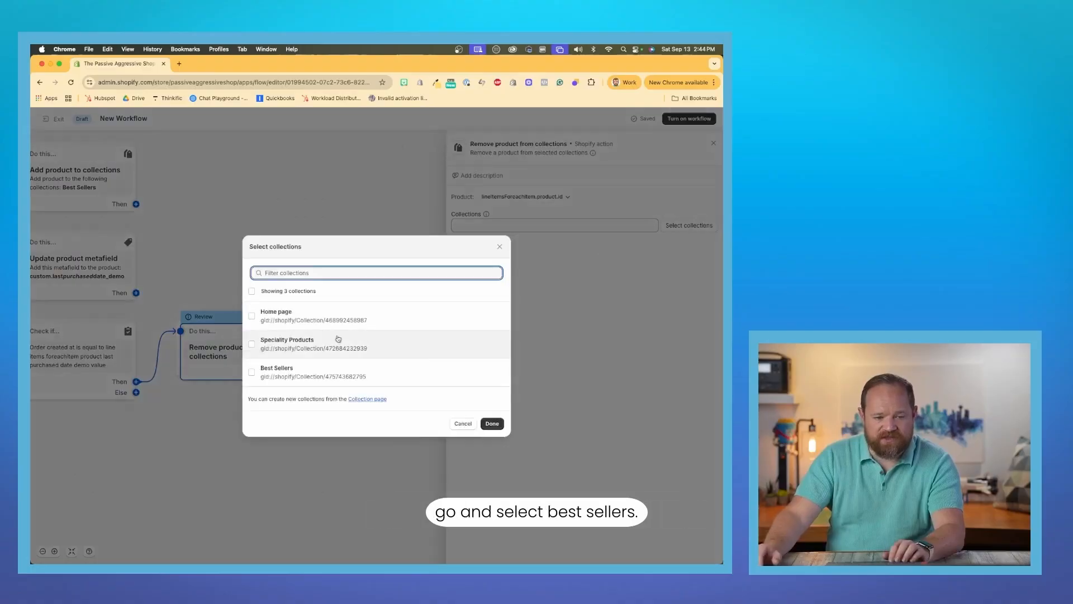
left_click(316, 372)
left_click(492, 423)
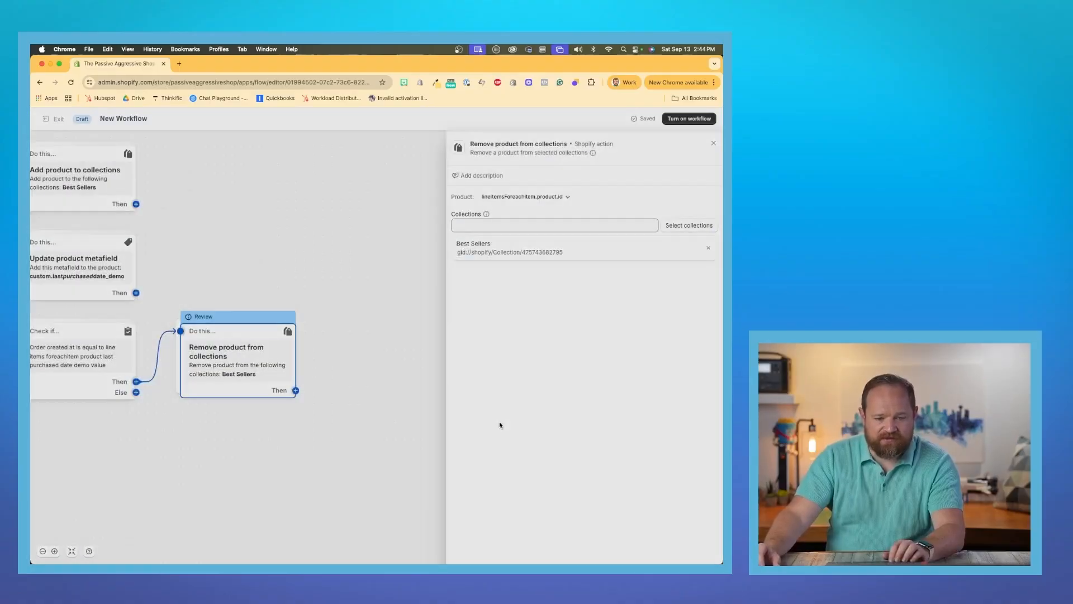
left_click(714, 143)
Review the whole workflow, from the Order created trigger through the wait and date condition to the removal action.
left_click_drag(405, 280, 594, 270)
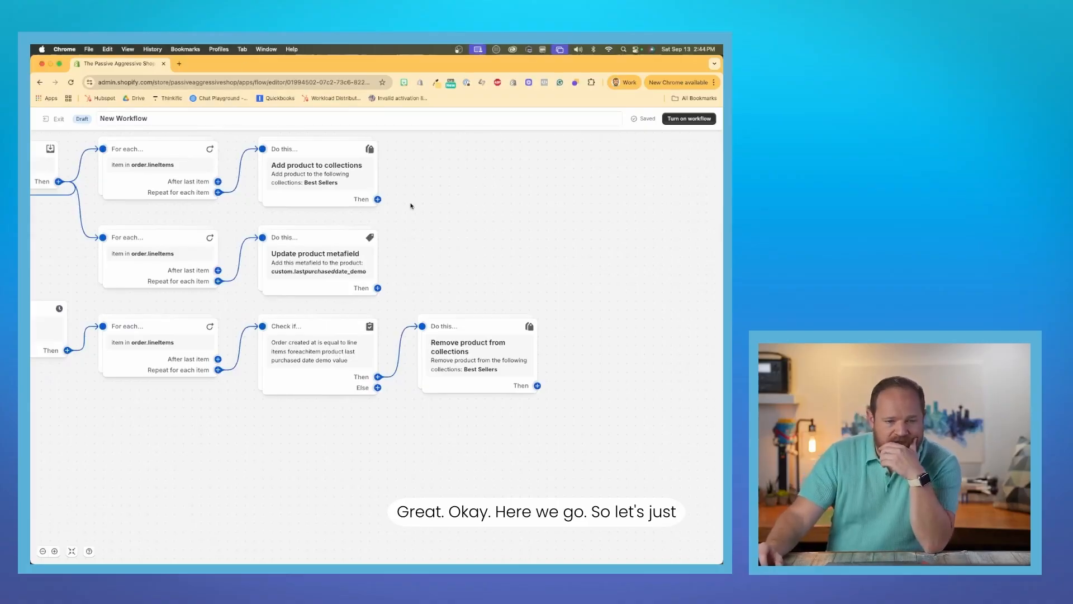
left_click_drag(463, 206, 595, 228)
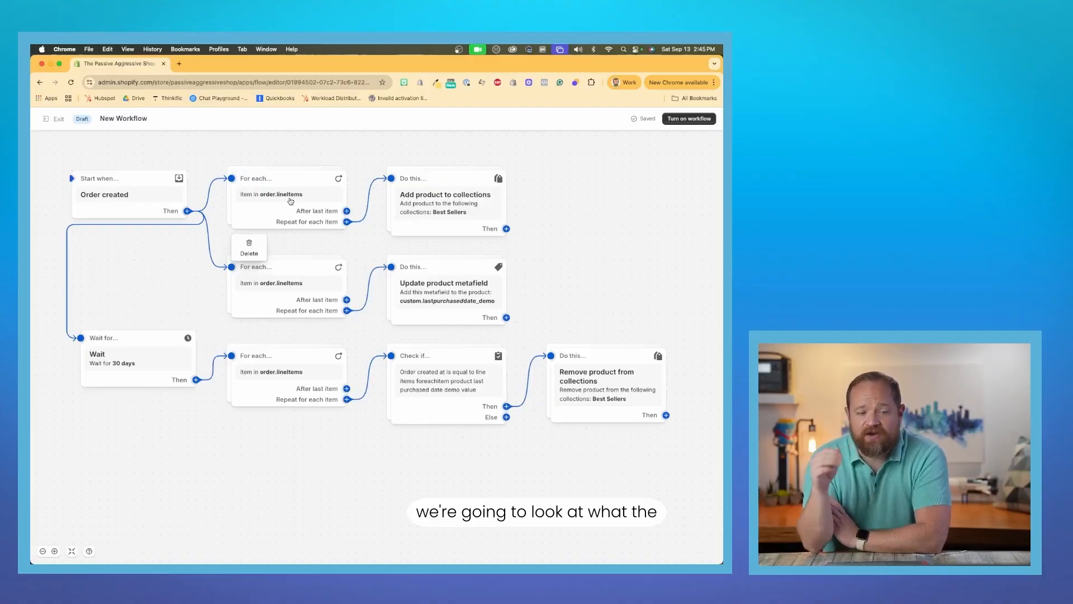
left_click(198, 202)
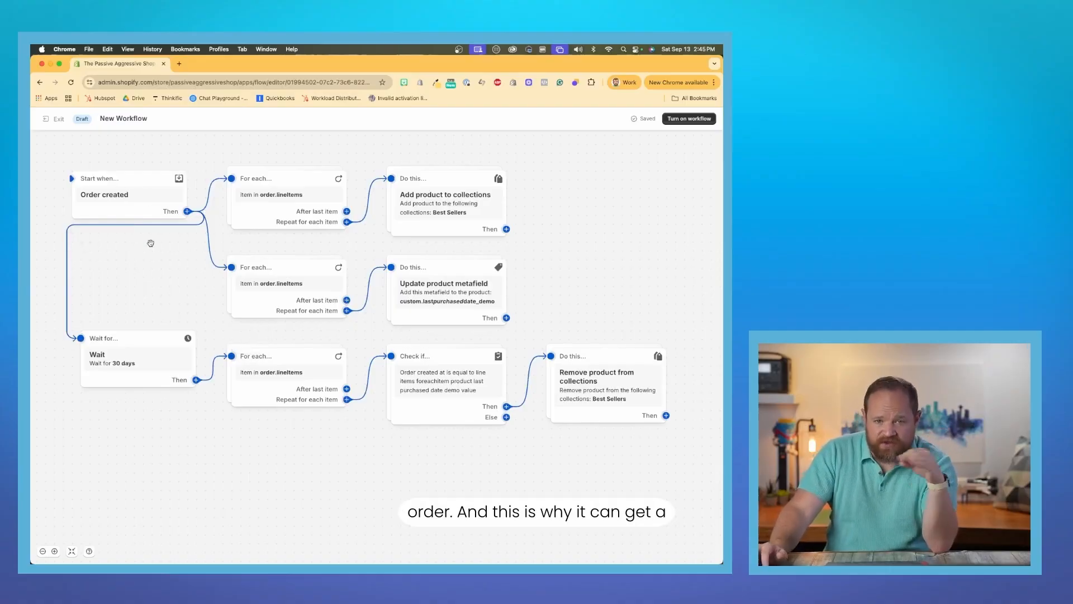
mouse_move(438, 380)
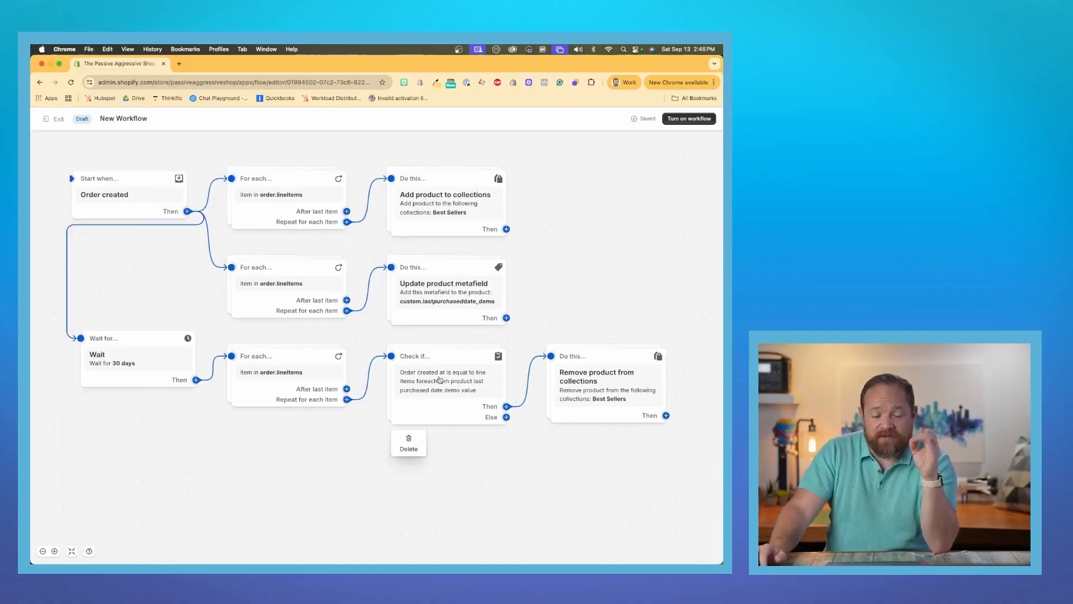